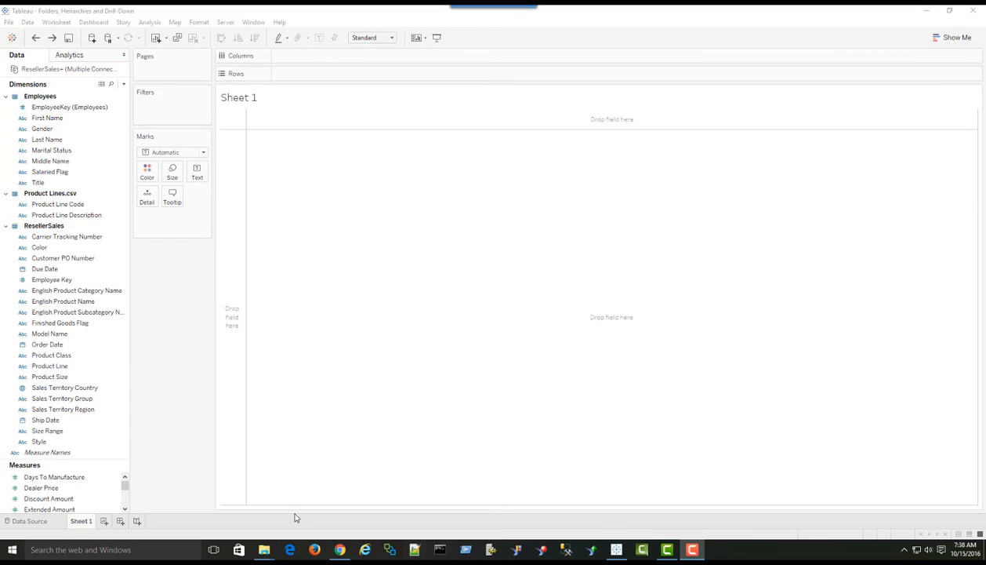
Rename the English Product Category Name field in the ResellerSales table to Product Category.
{"action": "left_click", "coordinate": [43, 297]}
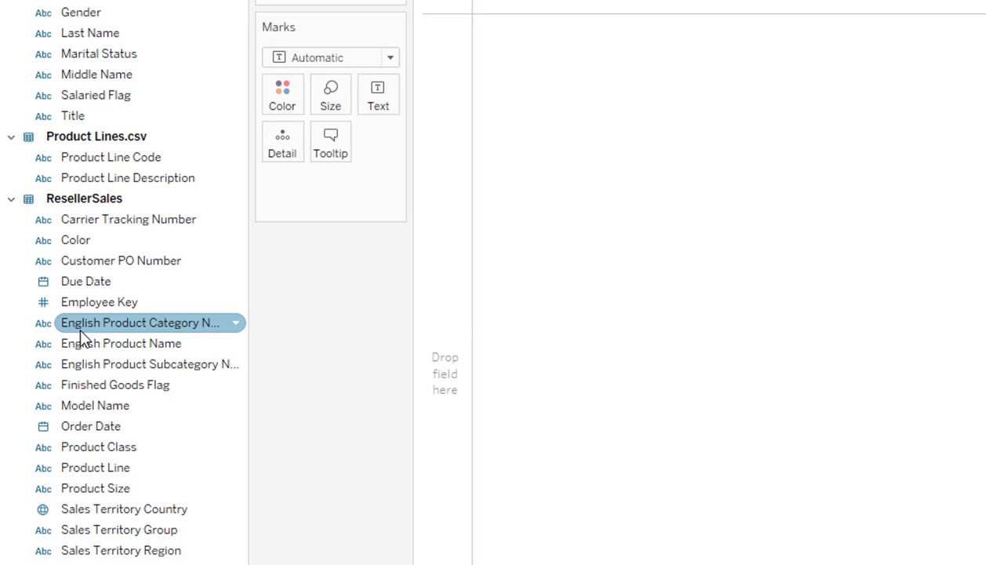
{"action": "right_click", "coordinate": [82, 336]}
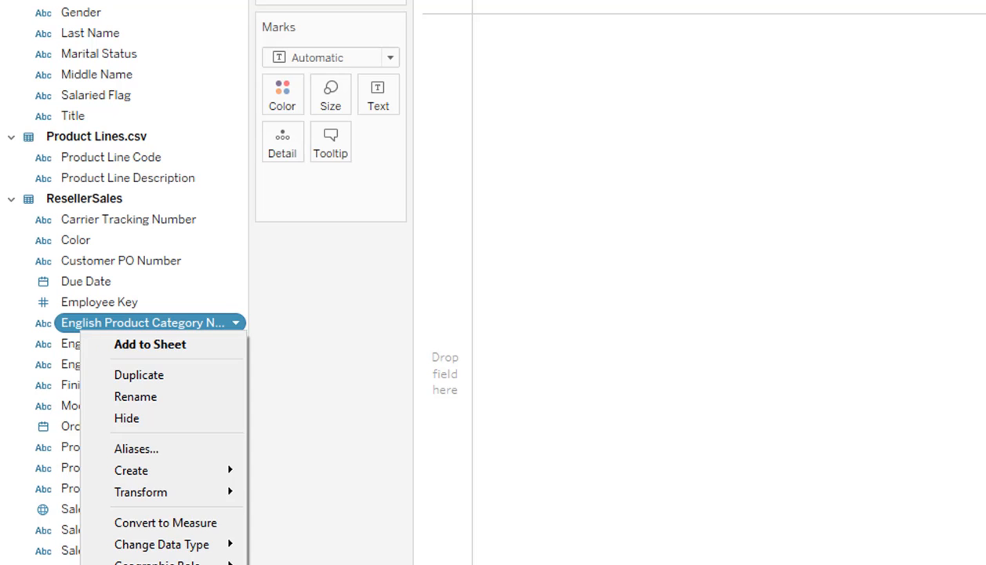
{"action": "left_click", "coordinate": [158, 400]}
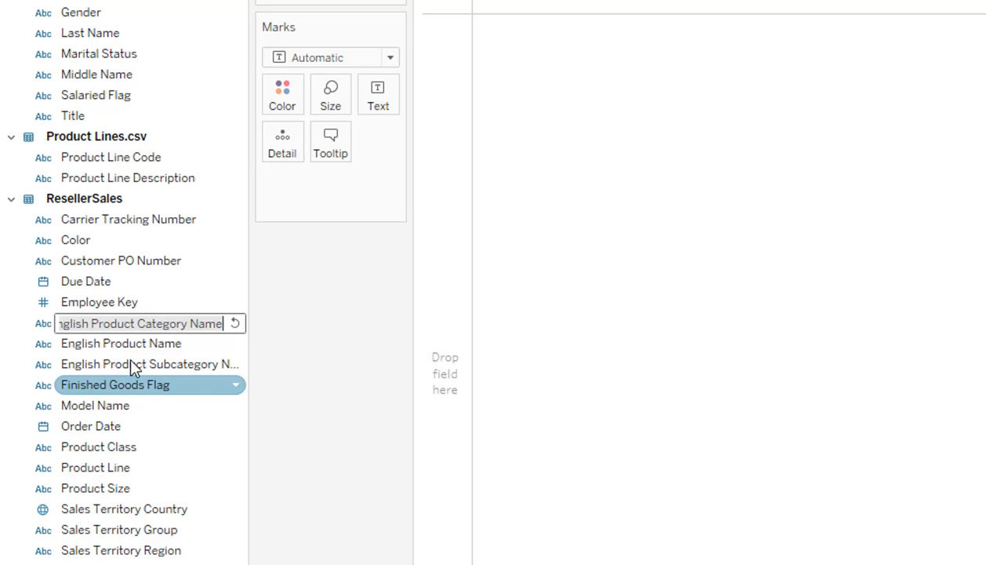
{"action": "left_click", "coordinate": [89, 322]}
{"action": "left_click_drag", "start_coordinate": [91, 319], "coordinate": [25, 315]}
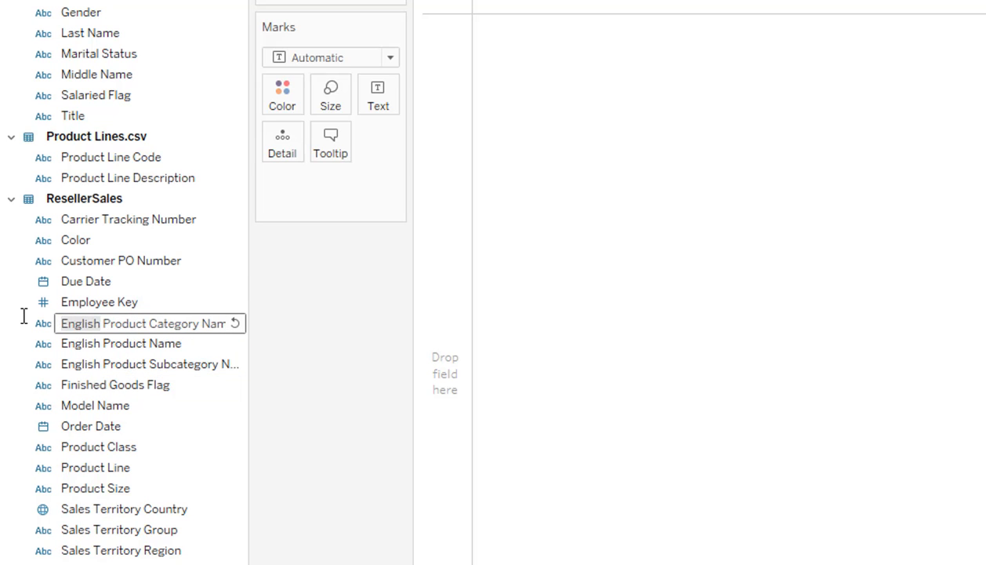
{"action": "key", "text": "BackSpace"}
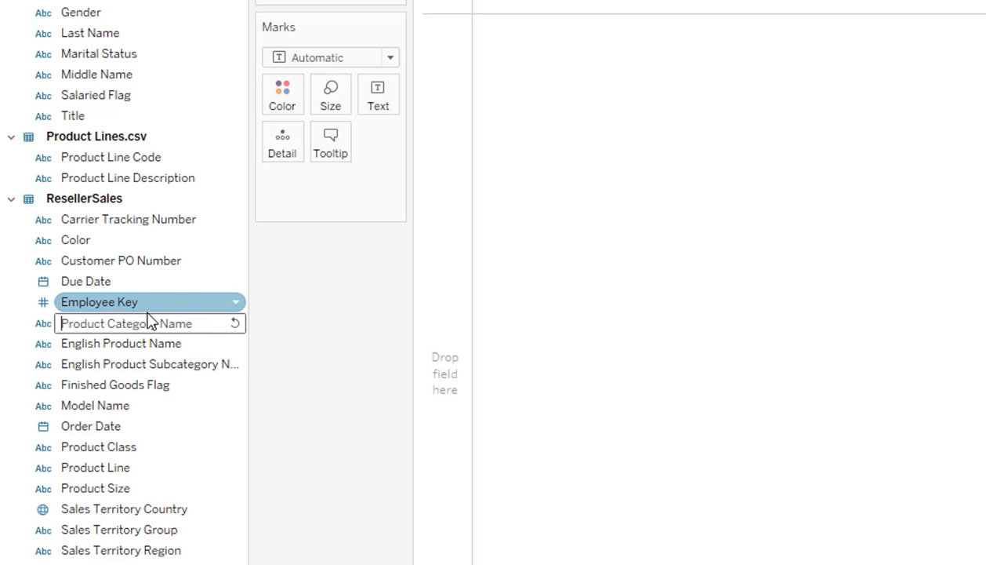
{"action": "left_click_drag", "start_coordinate": [158, 323], "coordinate": [219, 320]}
{"action": "key", "text": "BackSpace"}
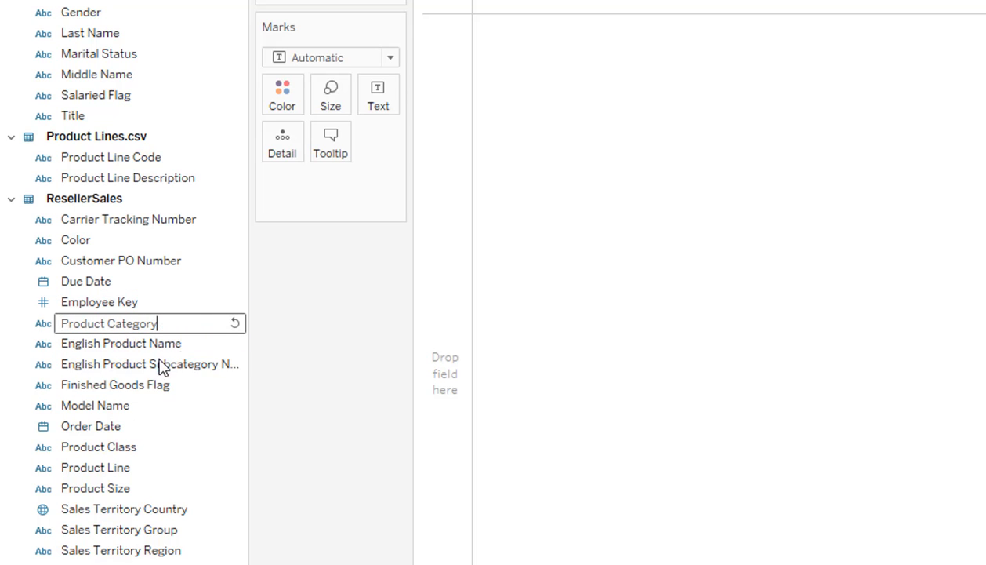
{"action": "key", "text": "Return"}
Rename the English Product Subcategory Name field in the ResellerSales table to Subcategory Name.
{"action": "right_click", "coordinate": [124, 343]}
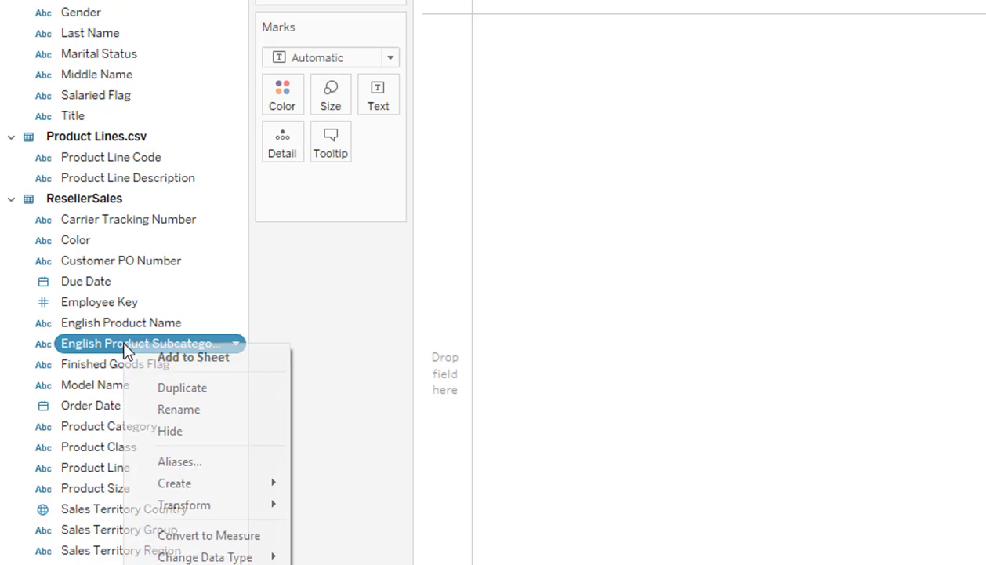
{"action": "left_click", "coordinate": [186, 409]}
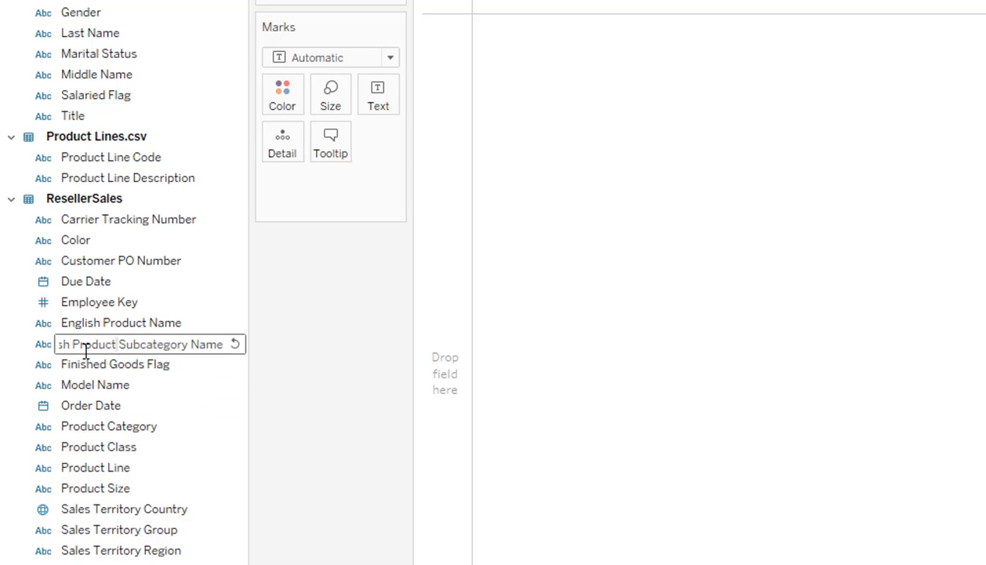
{"action": "key", "text": "Home"}
{"action": "key", "text": "Delete"}
{"action": "key", "text": "Delete"}
{"action": "key", "text": "Delete"}
{"action": "key", "text": "Delete"}
{"action": "key", "text": "Delete"}
{"action": "key", "text": "Delete"}
{"action": "key", "text": "Delete"}
{"action": "key", "text": "Delete"}
{"action": "key", "text": "Delete"}
{"action": "key", "text": "Delete"}
{"action": "key", "text": "Delete"}
{"action": "key", "text": "Delete"}
{"action": "key", "text": "Delete"}
{"action": "key", "text": "Delete"}
{"action": "key", "text": "Delete"}
{"action": "key", "text": "Delete"}
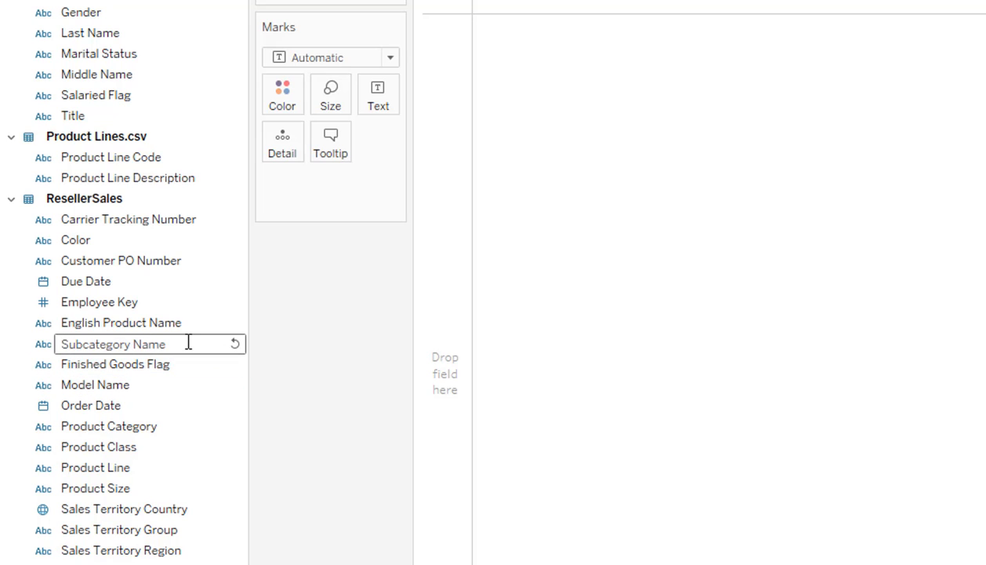
{"action": "key", "text": "Return"}
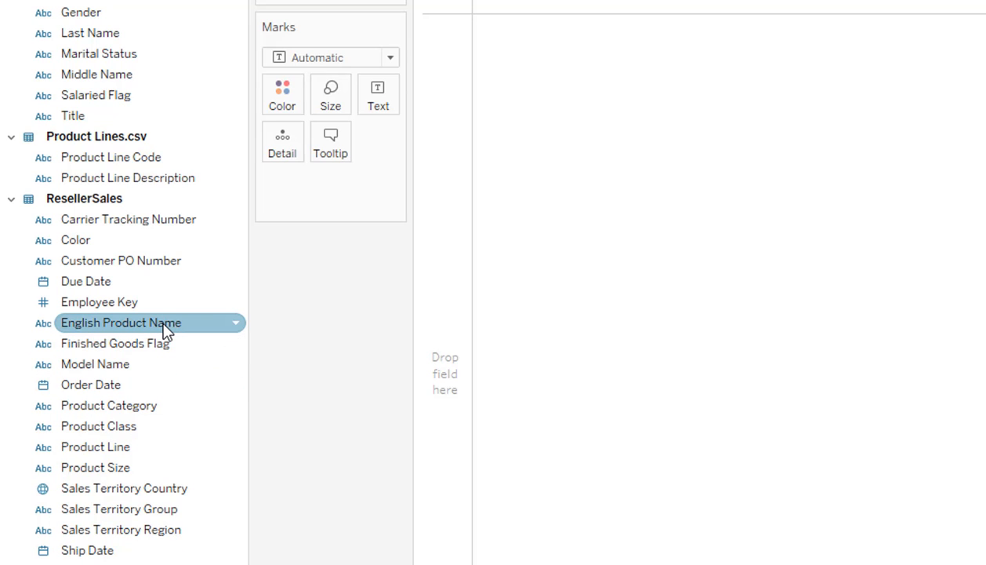
Rename the English Product Name field in the ResellerSales table to Product Name.
{"action": "right_click", "coordinate": [166, 331]}
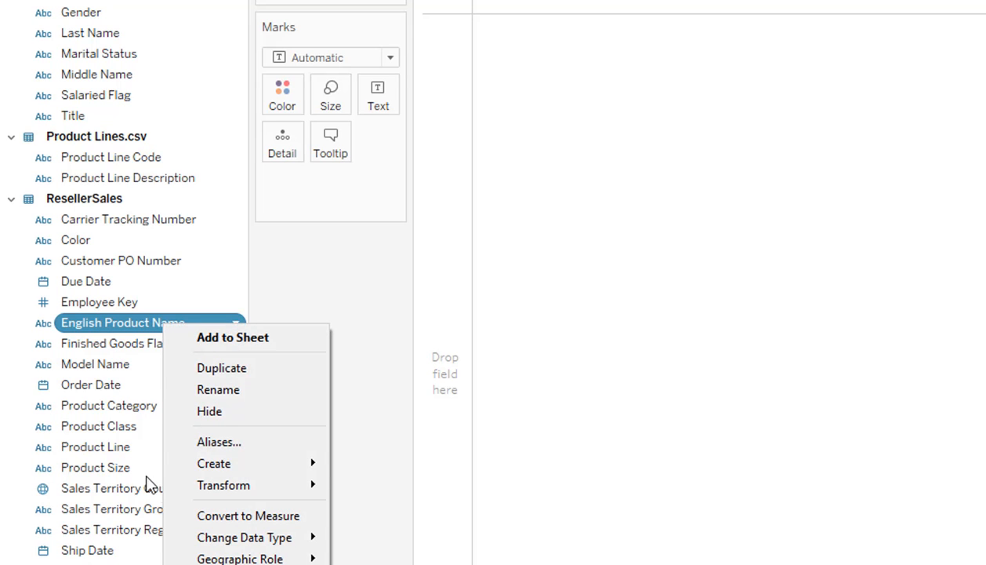
{"action": "left_click", "coordinate": [214, 389]}
{"action": "left_click_drag", "start_coordinate": [104, 324], "coordinate": [40, 323]}
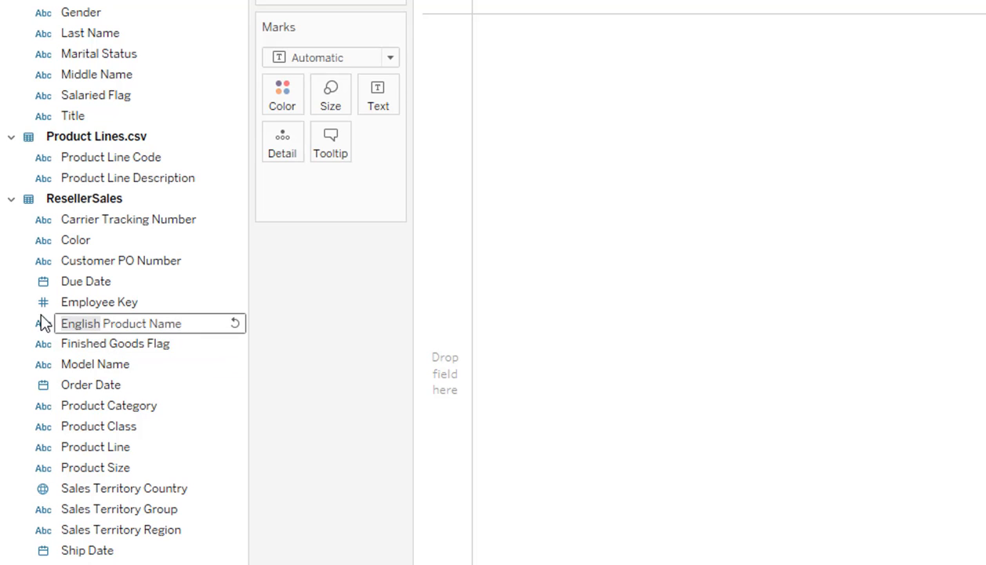
{"action": "key", "text": "BackSpace"}
{"action": "key", "text": "Return"}
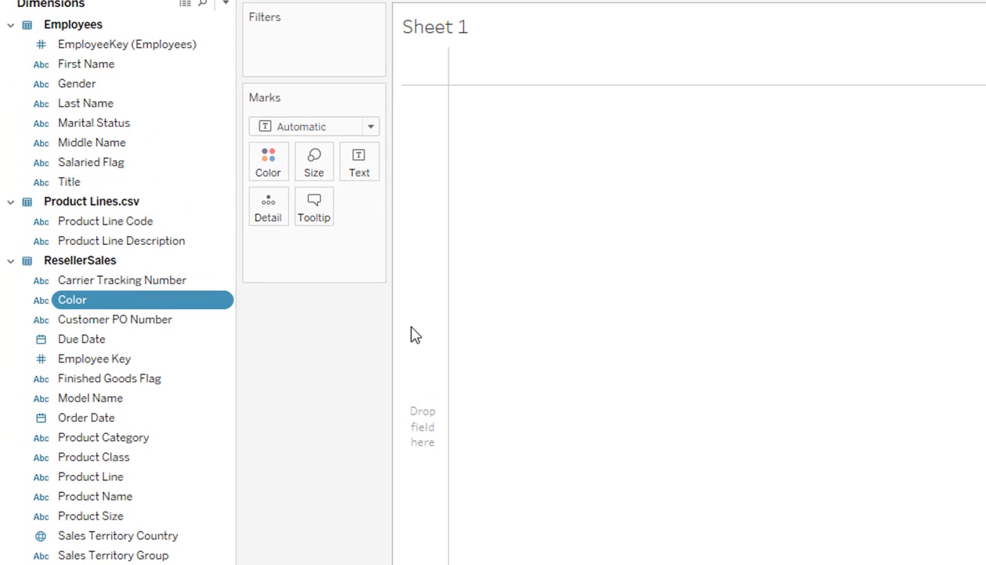
Hide the EmployeeKey (Employees), Employee Key and Product Line Code fields from the dimensions.
{"action": "left_click", "coordinate": [108, 48]}
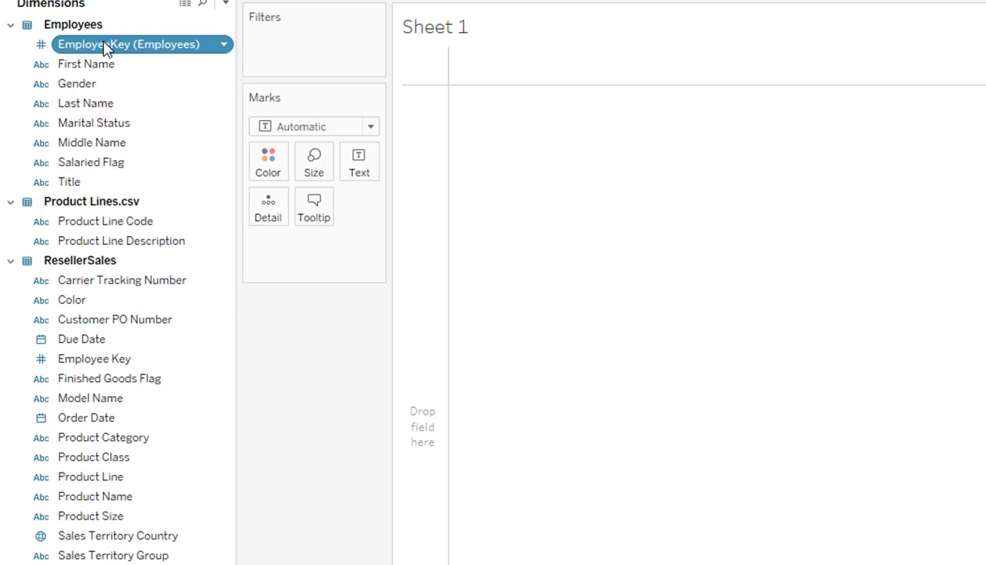
{"action": "right_click", "coordinate": [106, 47]}
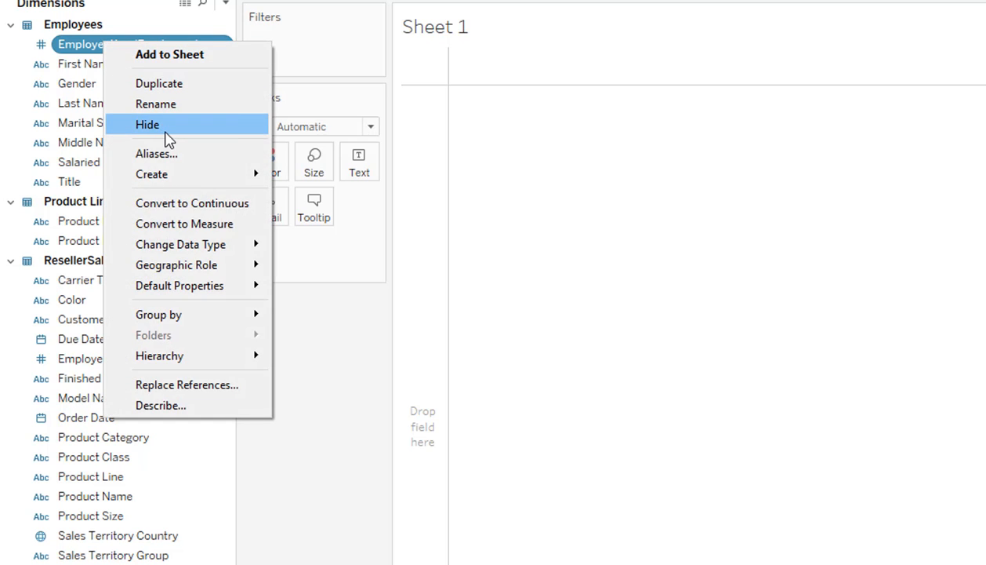
{"action": "key", "text": "Escape"}
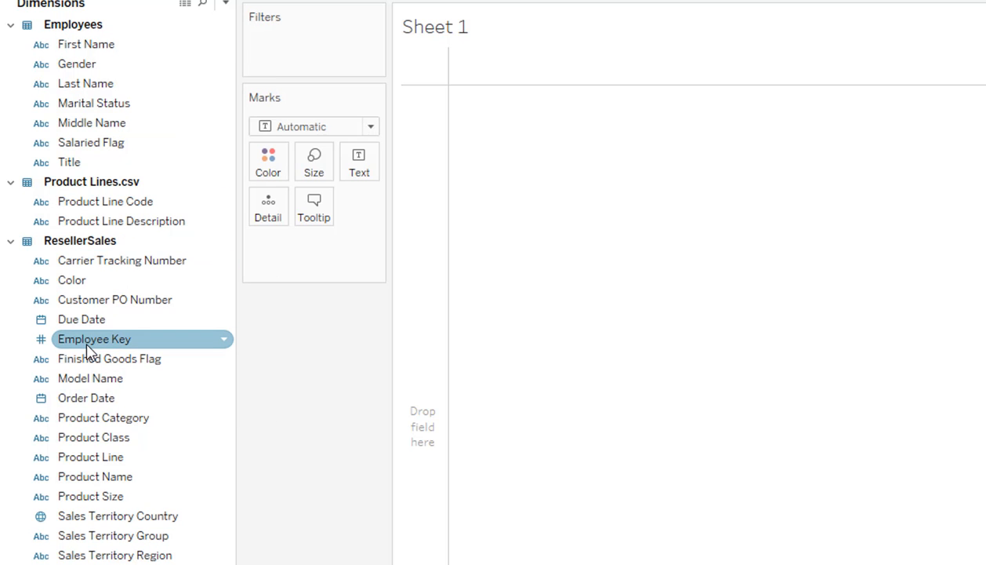
{"action": "right_click", "coordinate": [87, 349]}
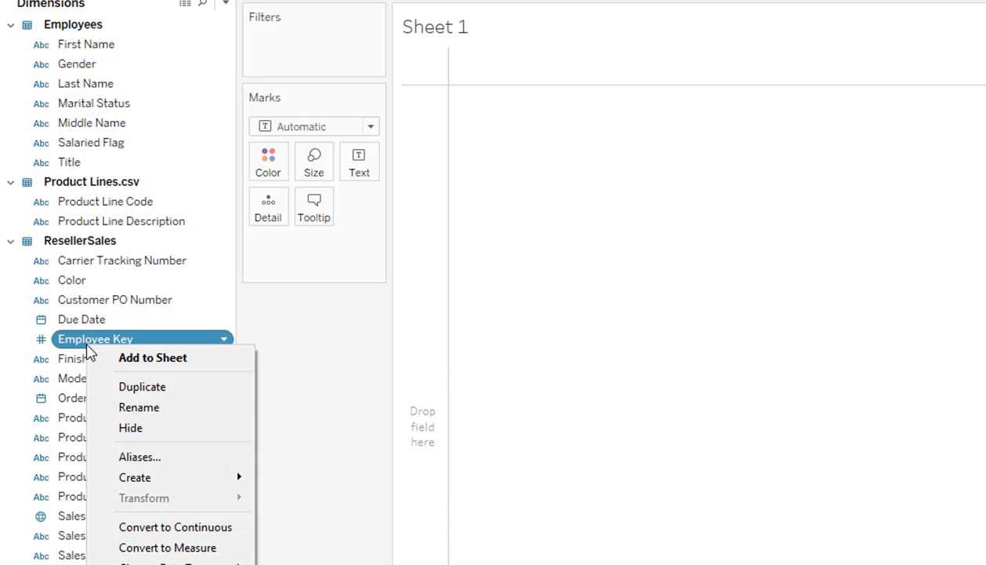
{"action": "left_click", "coordinate": [103, 428]}
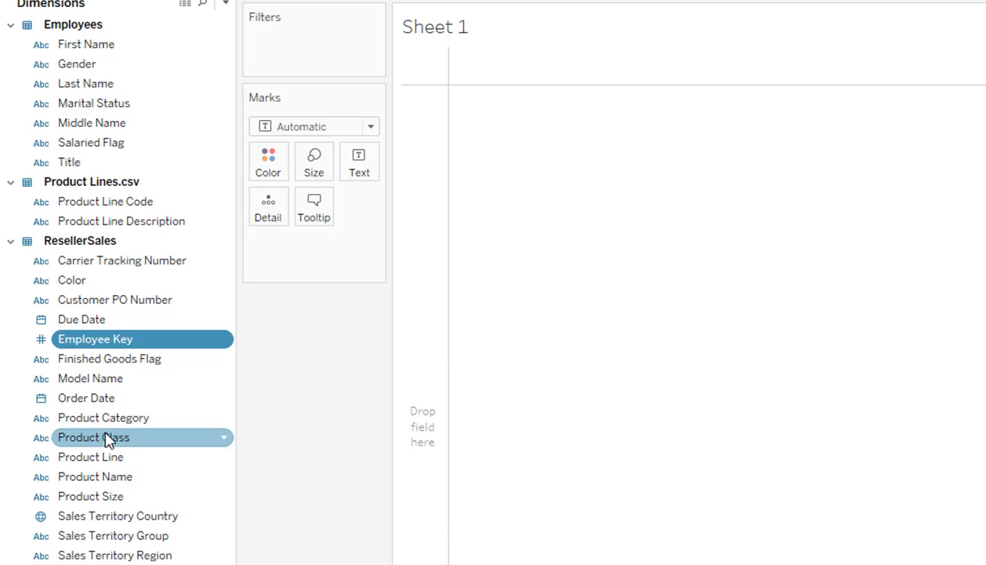
{"action": "left_click", "coordinate": [116, 208]}
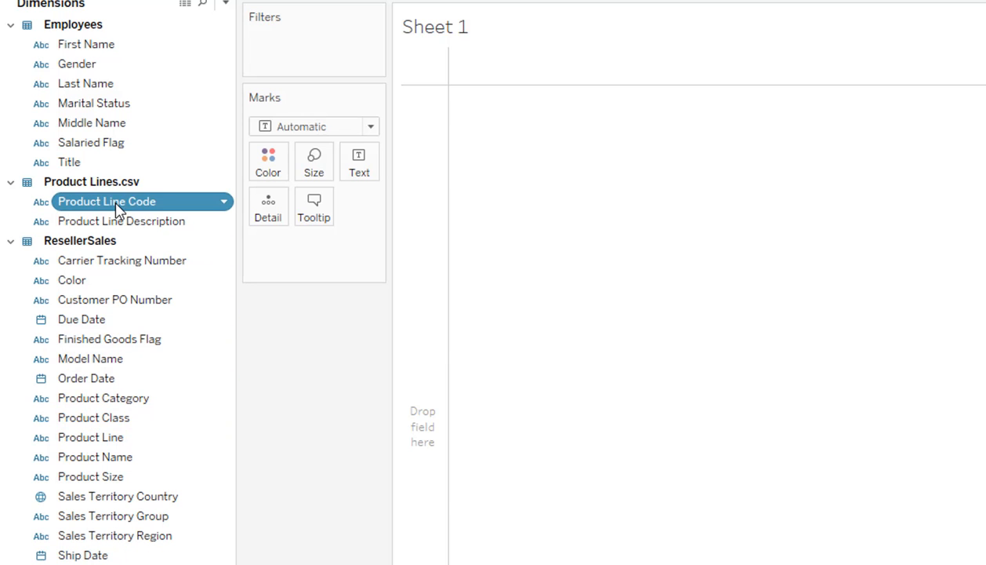
{"action": "right_click", "coordinate": [117, 208]}
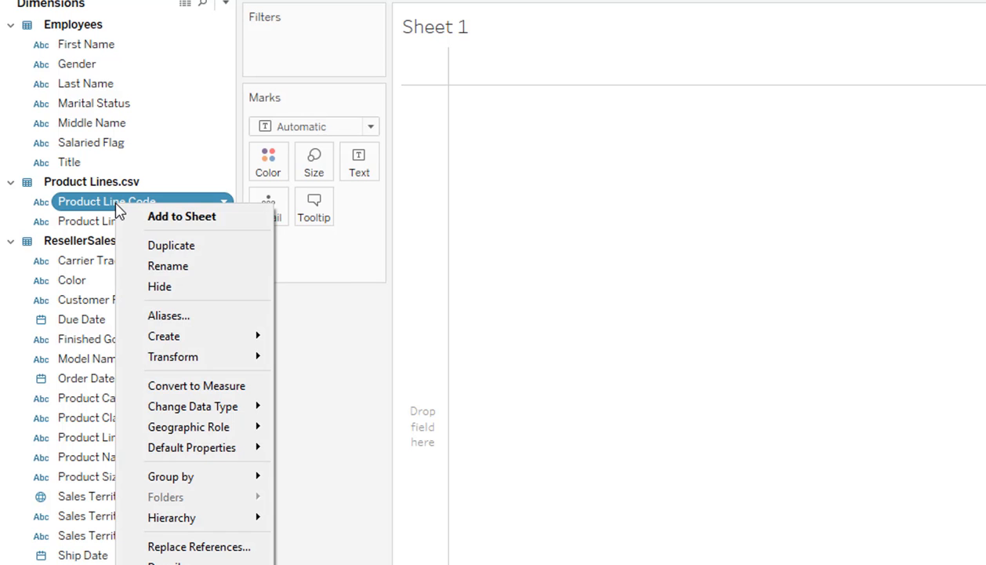
{"action": "left_click", "coordinate": [177, 295]}
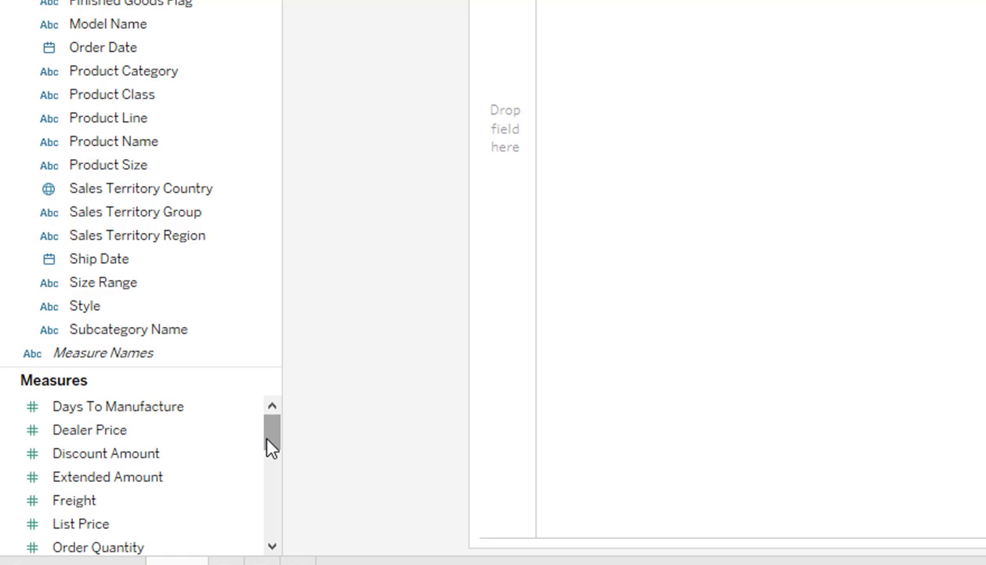
Move the Days To Manufacture and Weight measures into the ResellerSales dimensions.
{"action": "mouse_move", "coordinate": [269, 446]}
{"action": "left_mouse_down"}
{"action": "mouse_move", "coordinate": [280, 506]}
{"action": "mouse_move", "coordinate": [282, 449]}
{"action": "left_mouse_up"}
{"action": "left_click", "coordinate": [97, 414]}
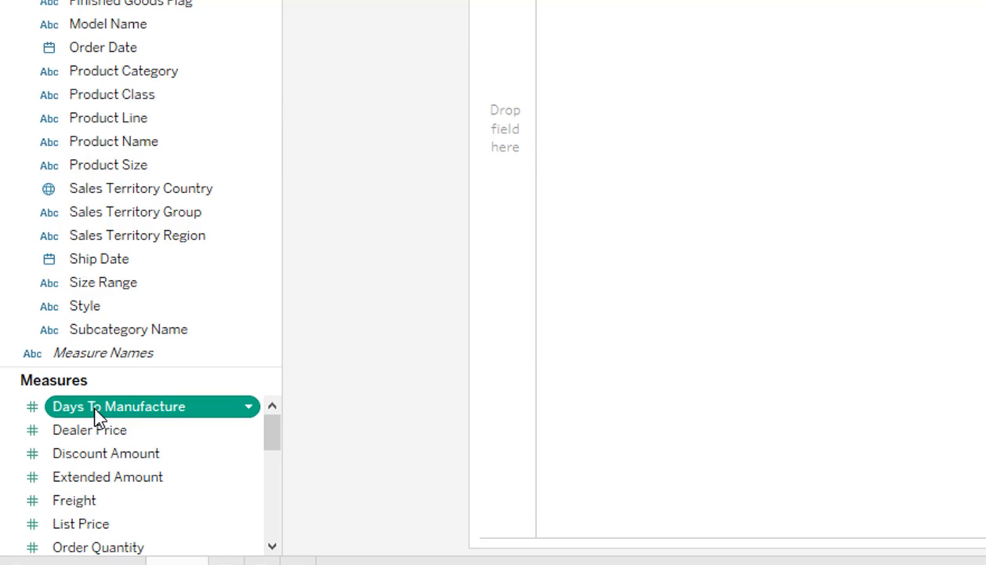
{"action": "left_click_drag", "start_coordinate": [97, 415], "coordinate": [169, 52]}
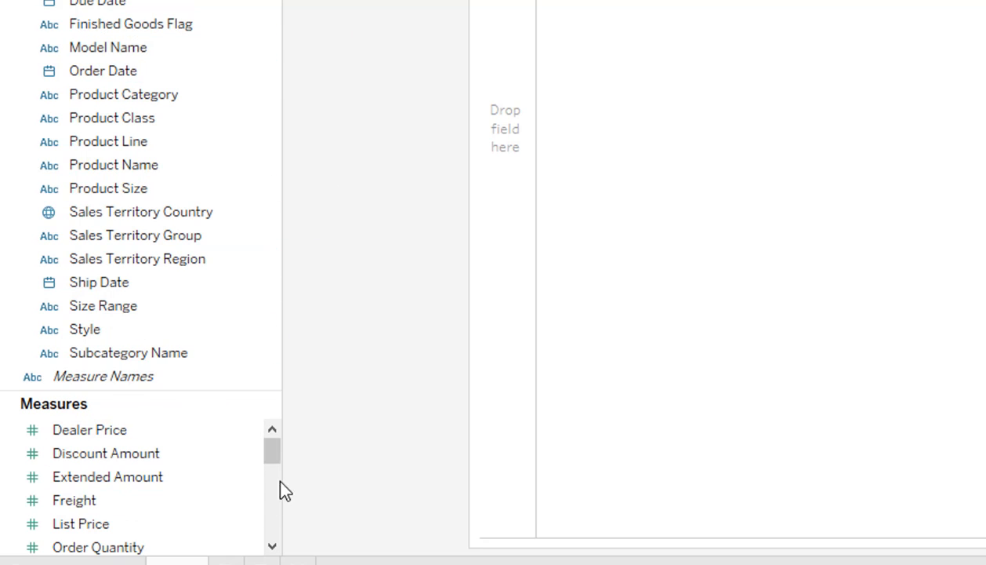
{"action": "left_click_drag", "start_coordinate": [272, 458], "coordinate": [271, 508]}
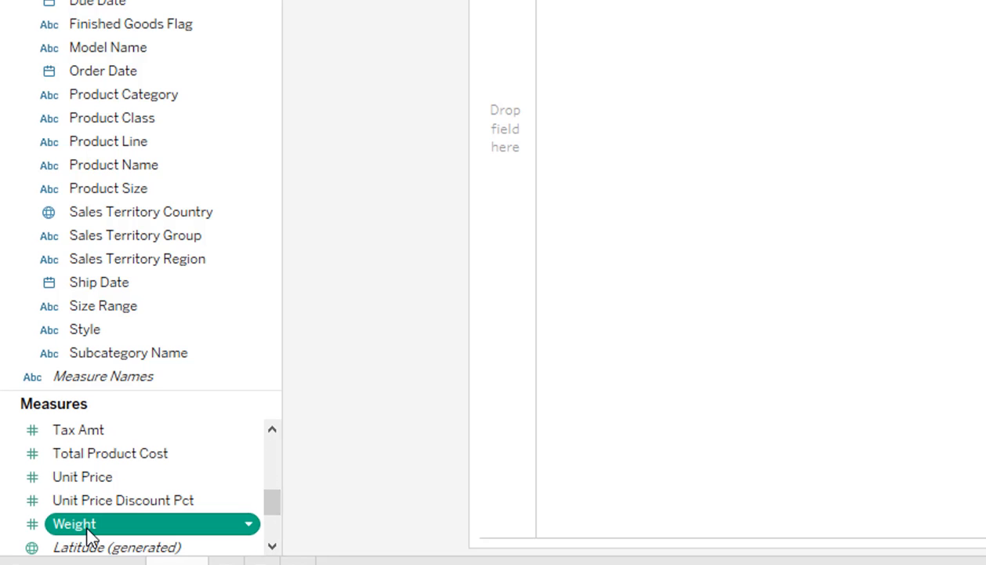
{"action": "left_click_drag", "start_coordinate": [89, 536], "coordinate": [119, 250]}
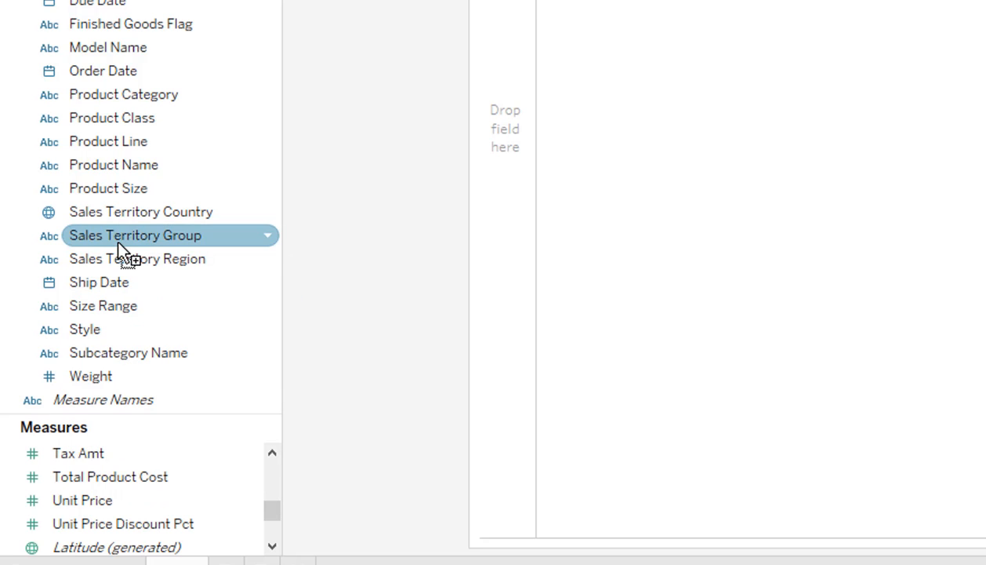
{"action": "left_click_drag", "start_coordinate": [271, 512], "coordinate": [261, 458]}
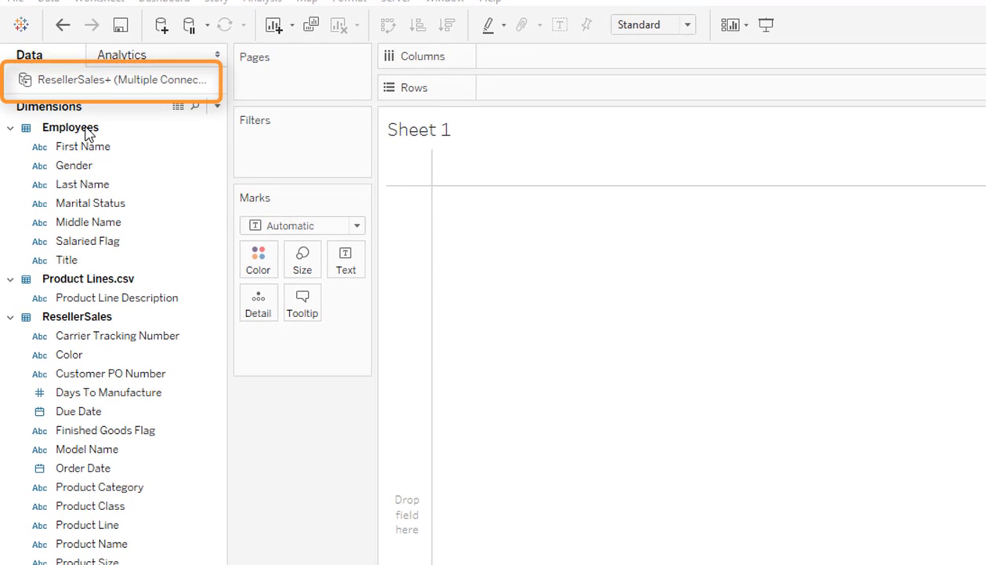
Switch the dimensions list to grouping by folder instead of by data source table.
{"action": "left_click", "coordinate": [80, 203]}
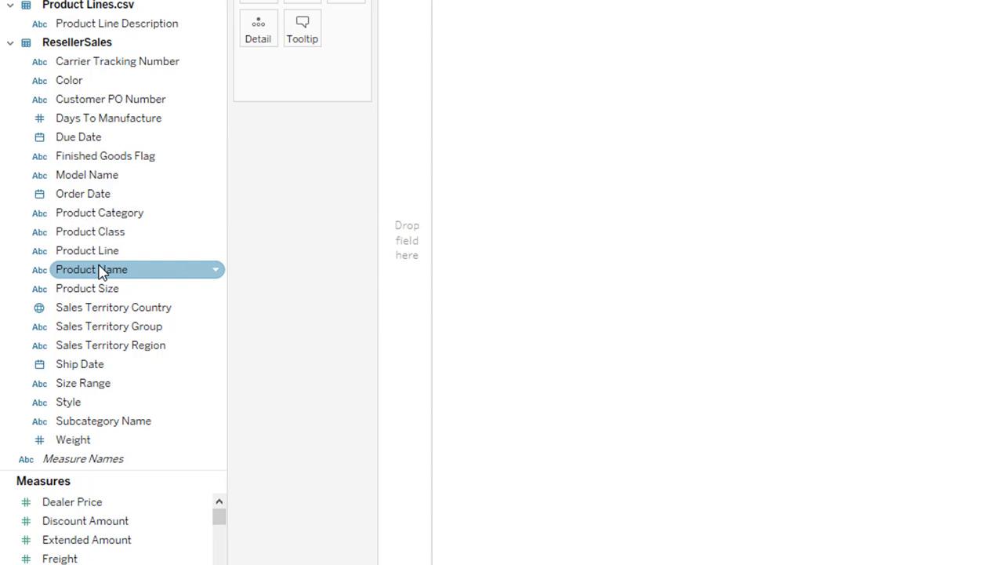
{"action": "right_click", "coordinate": [101, 271]}
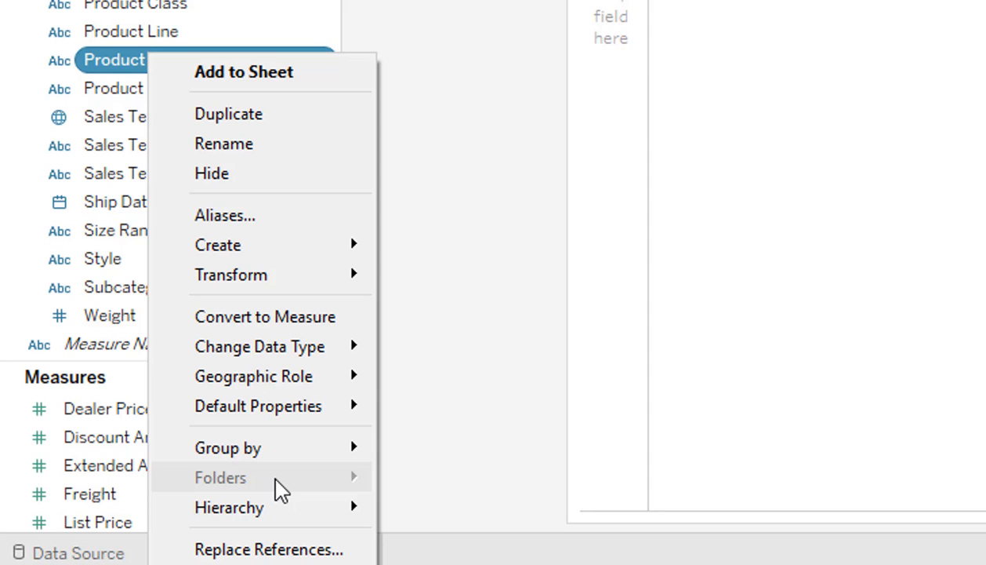
{"action": "left_click", "coordinate": [126, 57]}
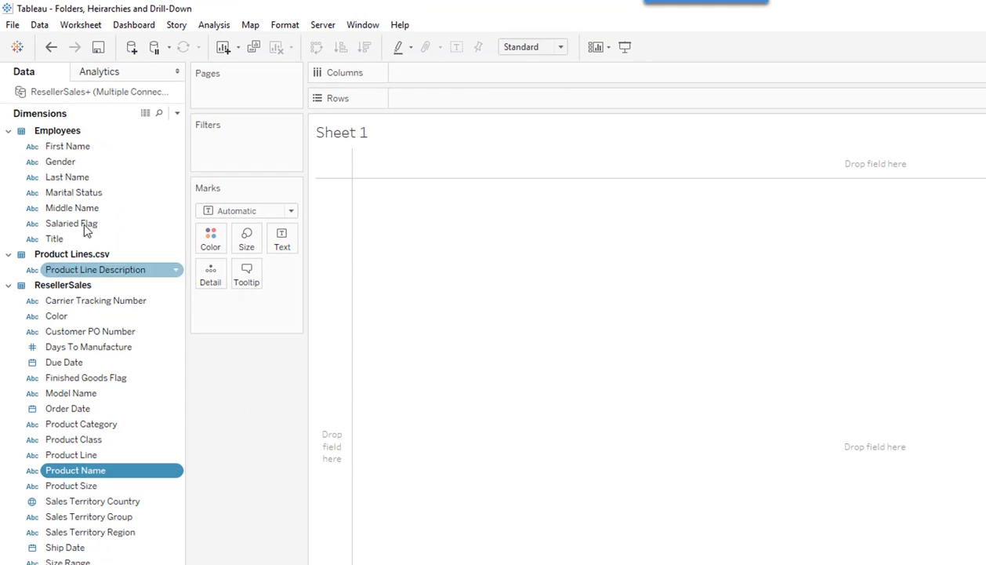
{"action": "left_click", "coordinate": [177, 114]}
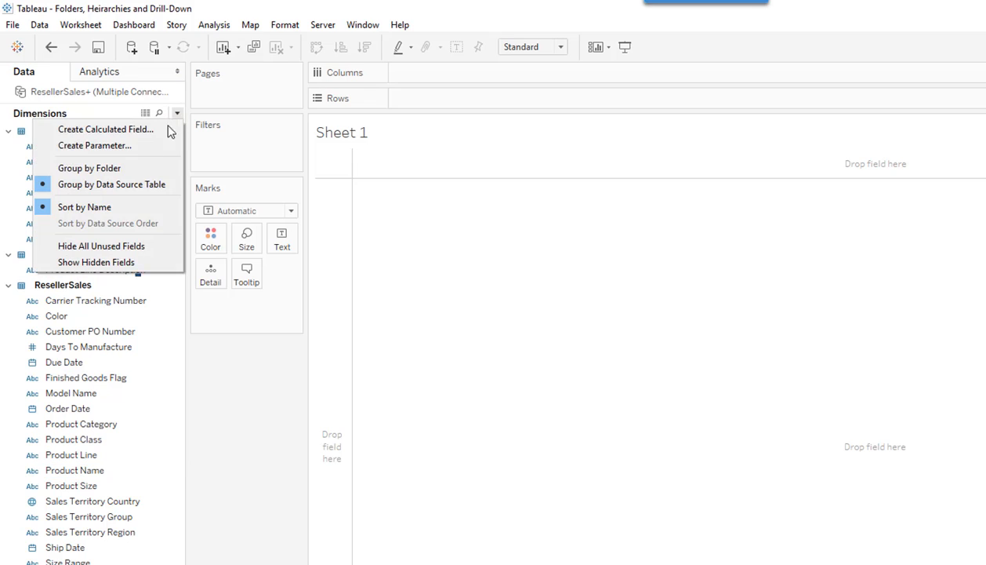
{"action": "left_click", "coordinate": [92, 168]}
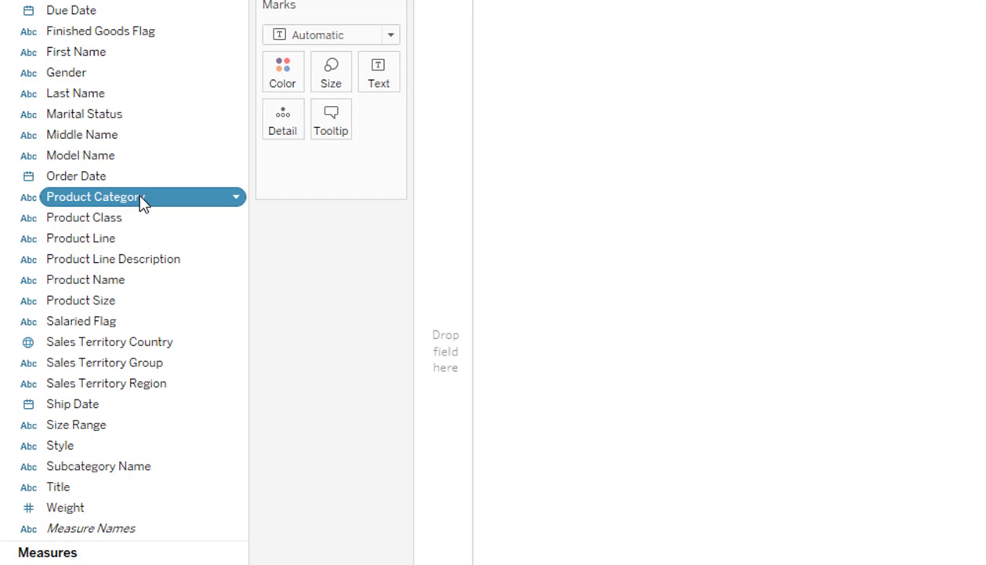
Create a folder named Products containing Product Category, Product Class, Product Line, Product Line Description, Product Name and Product Size.
{"action": "left_click", "coordinate": [105, 216], "text": "ctrl"}
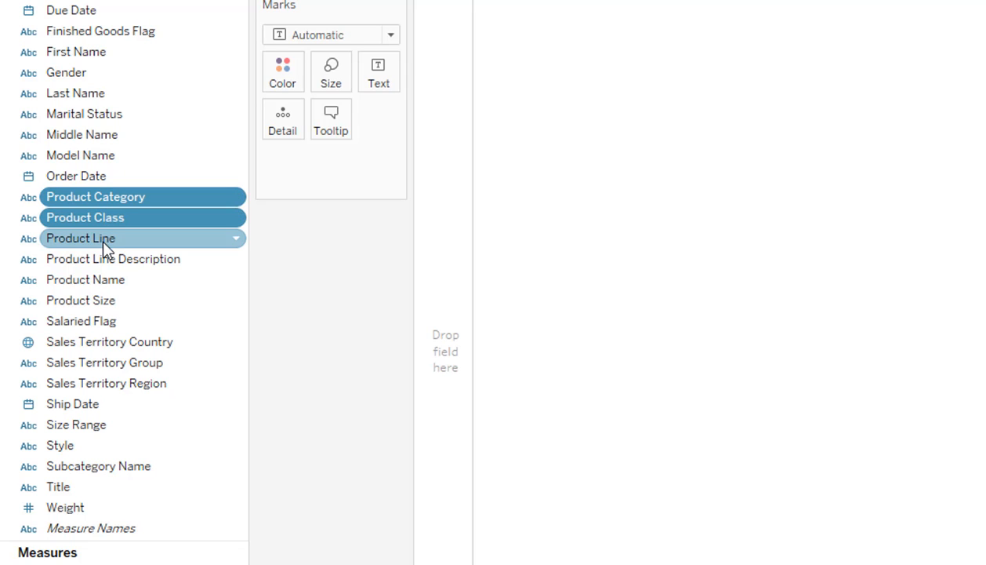
{"action": "left_click", "coordinate": [101, 238], "text": "ctrl"}
{"action": "left_click", "coordinate": [110, 262], "text": "ctrl"}
{"action": "left_click", "coordinate": [111, 280], "text": "ctrl"}
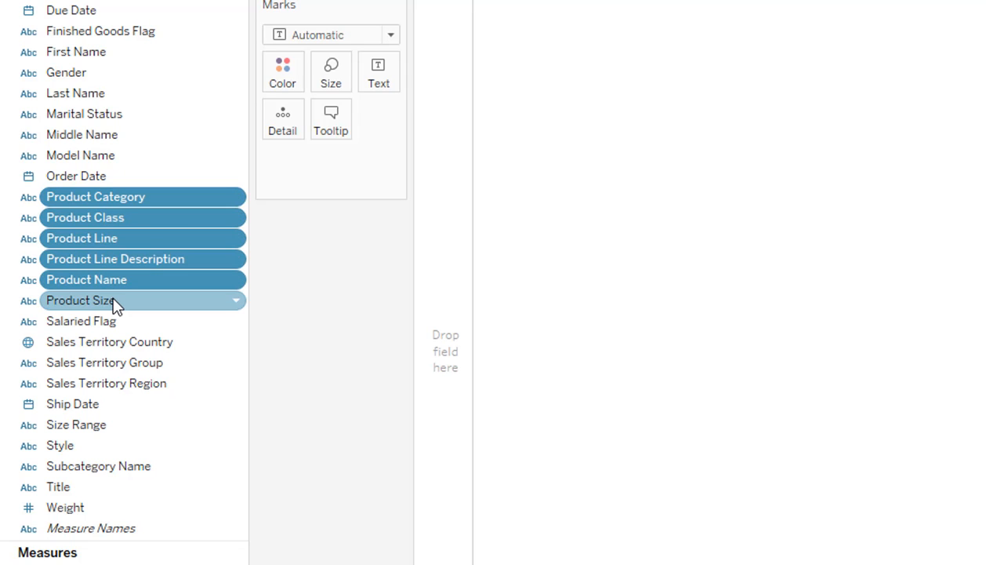
{"action": "left_click", "coordinate": [114, 304], "text": "ctrl"}
{"action": "right_click", "coordinate": [114, 304]}
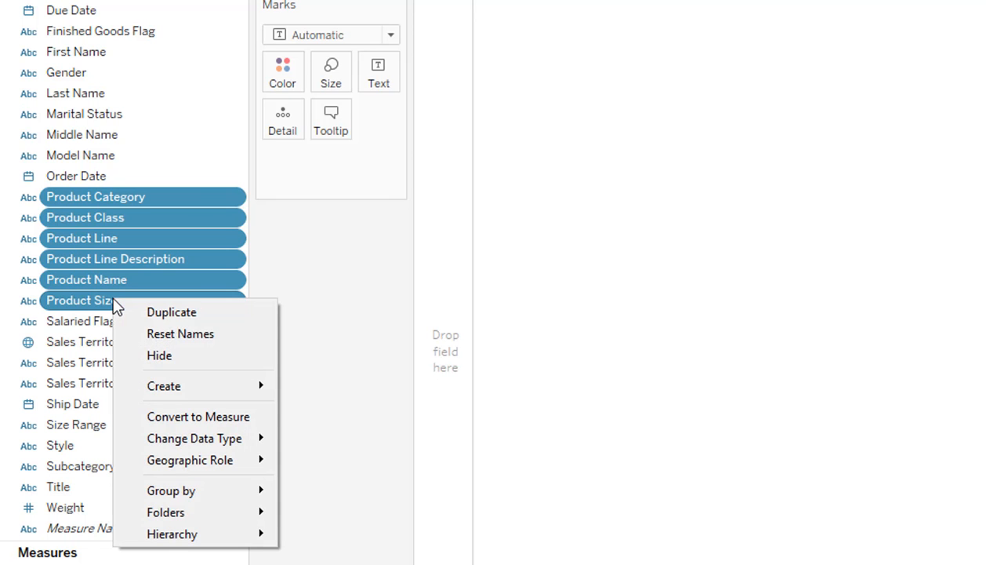
{"action": "mouse_move", "coordinate": [185, 516]}
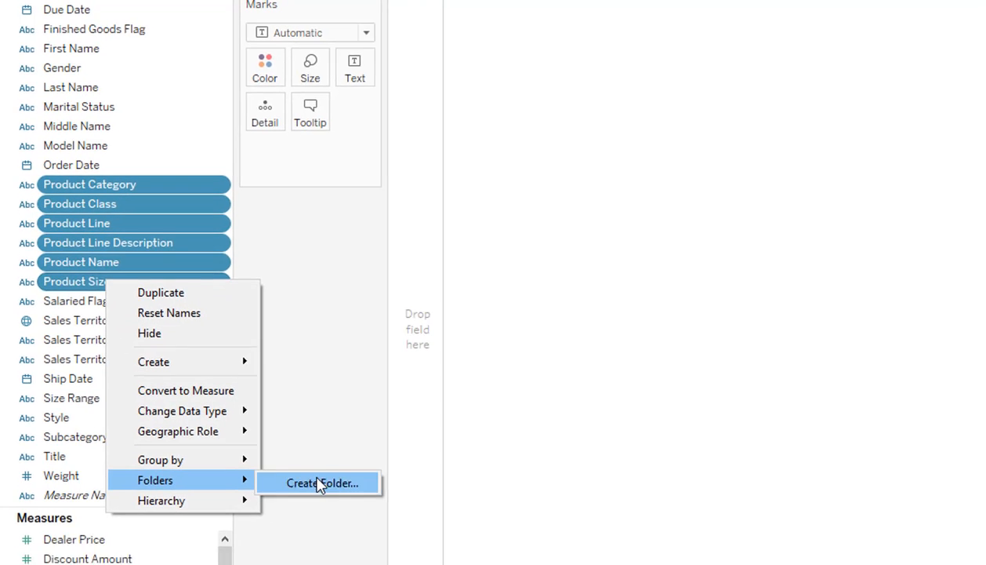
{"action": "left_click", "coordinate": [344, 515]}
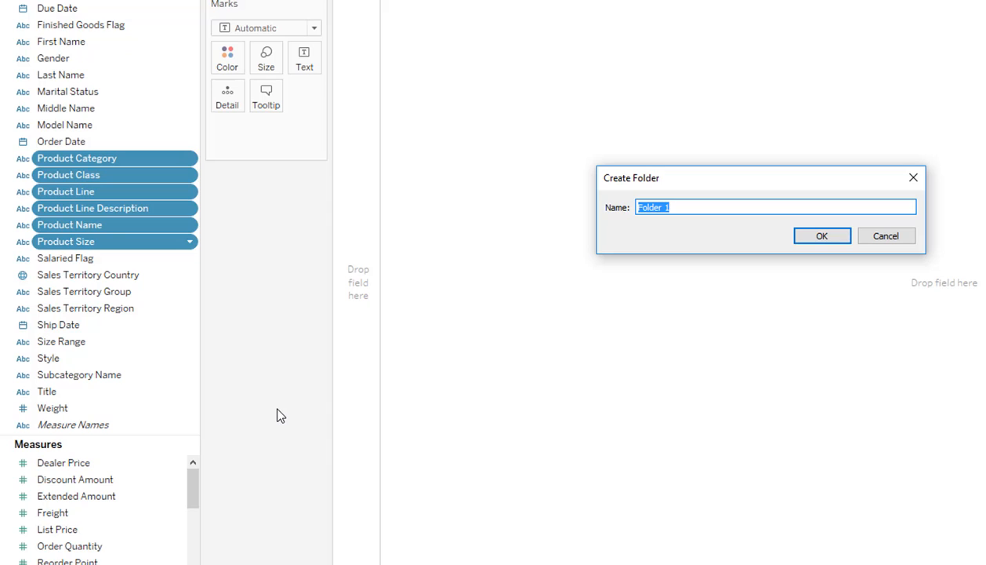
{"action": "type", "text": "Products"}
{"action": "left_click", "coordinate": [821, 236]}
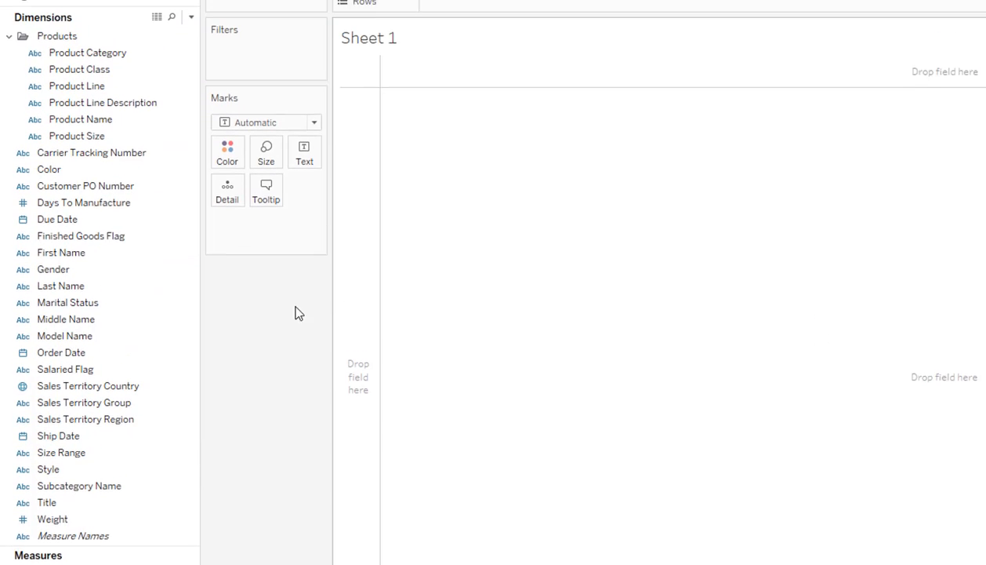
{"action": "left_click", "coordinate": [161, 237]}
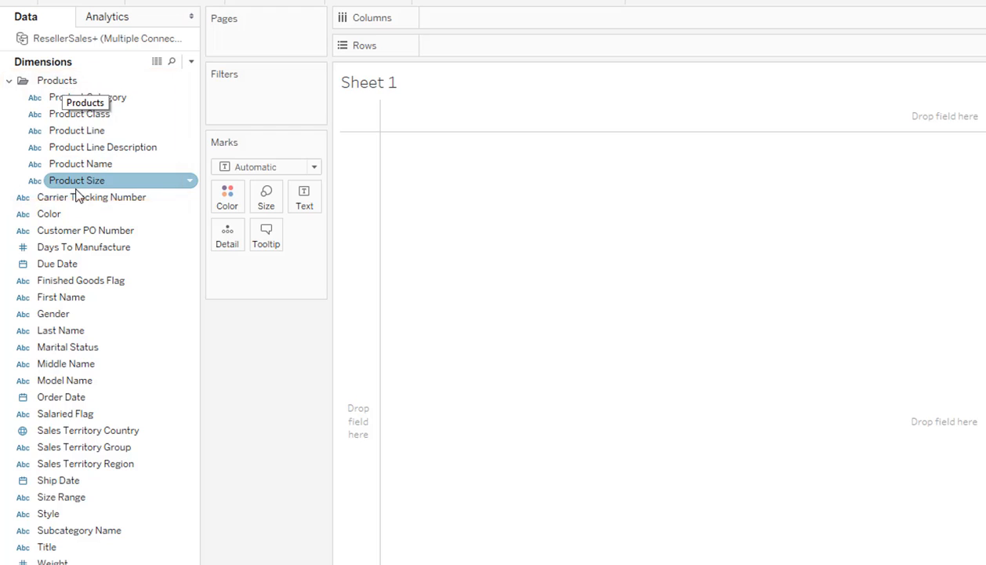
Create a folder named Geography containing Sales Territory Country, Sales Territory Group and Sales Territory Region.
{"action": "left_click", "coordinate": [99, 436]}
{"action": "left_click", "coordinate": [103, 448], "text": "ctrl"}
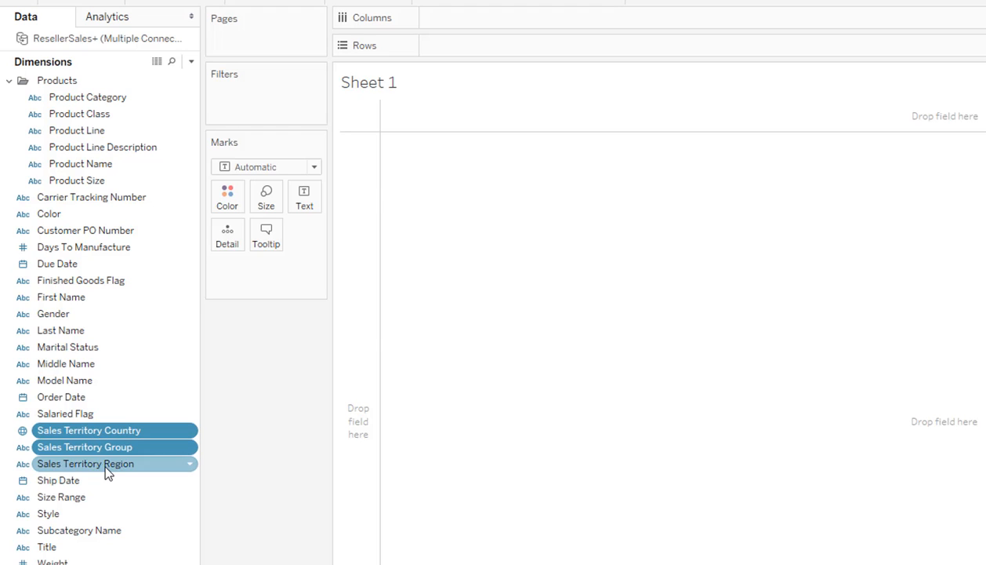
{"action": "left_click", "coordinate": [104, 461], "text": "ctrl"}
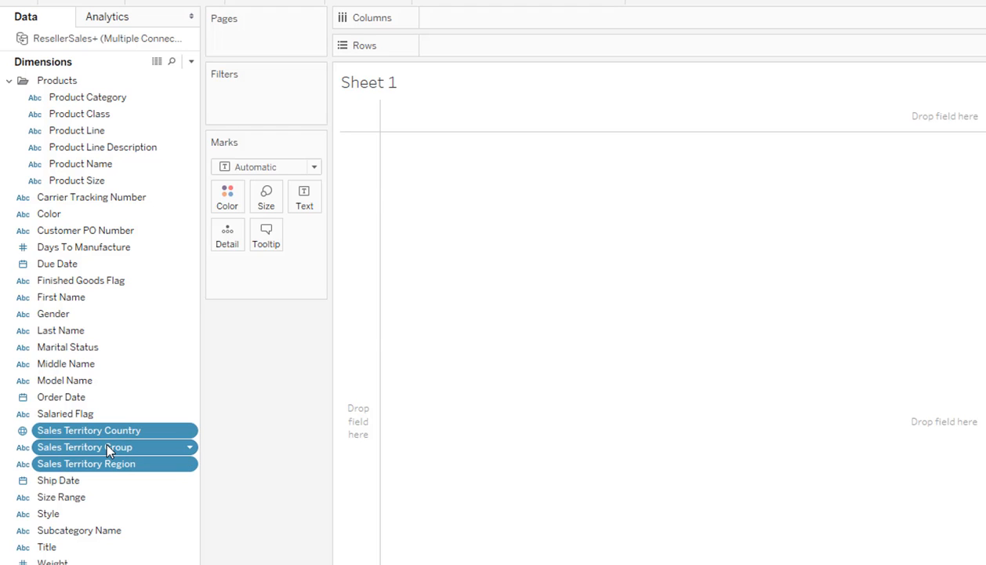
{"action": "right_click", "coordinate": [106, 447]}
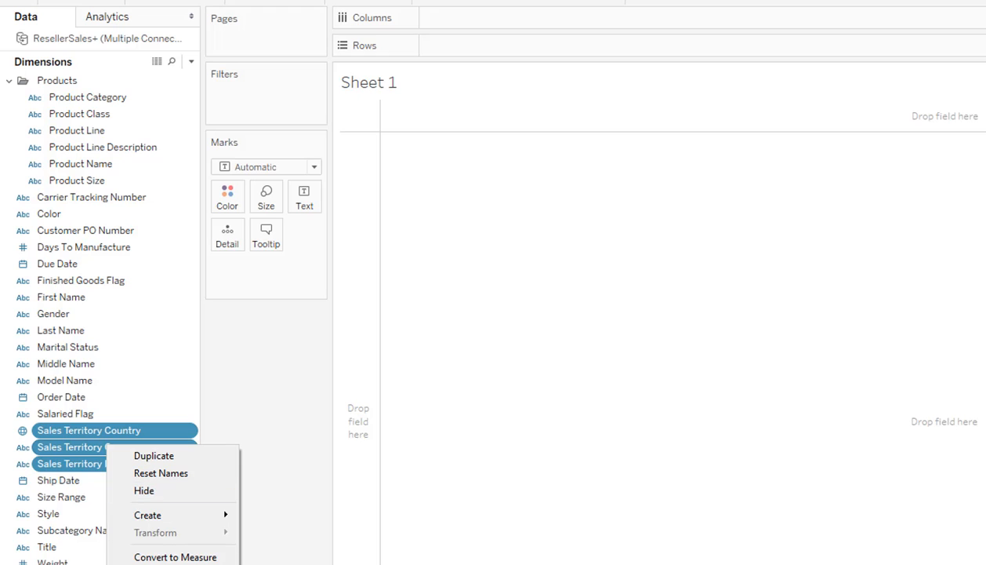
{"action": "left_click", "coordinate": [291, 564]}
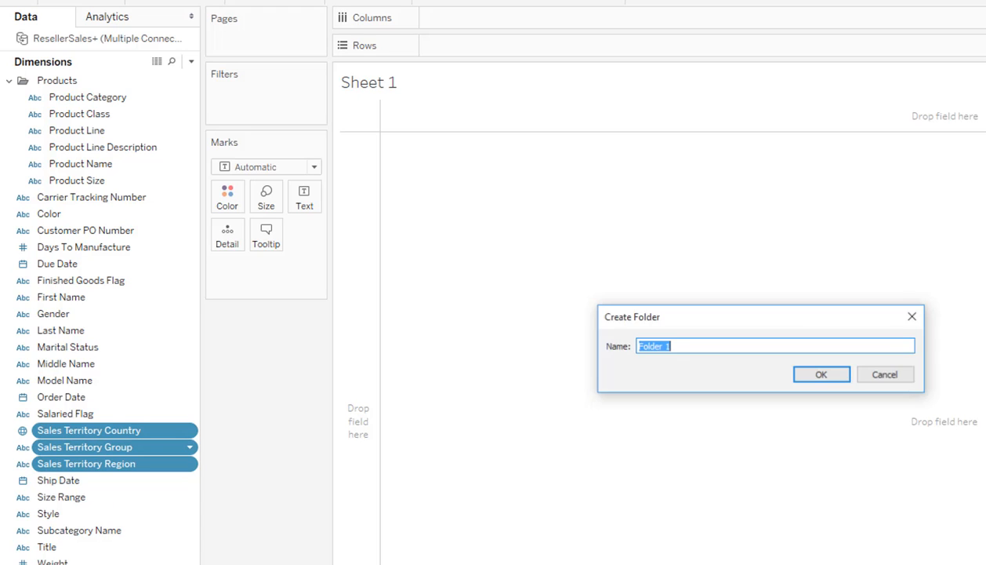
{"action": "type", "text": "Geography"}
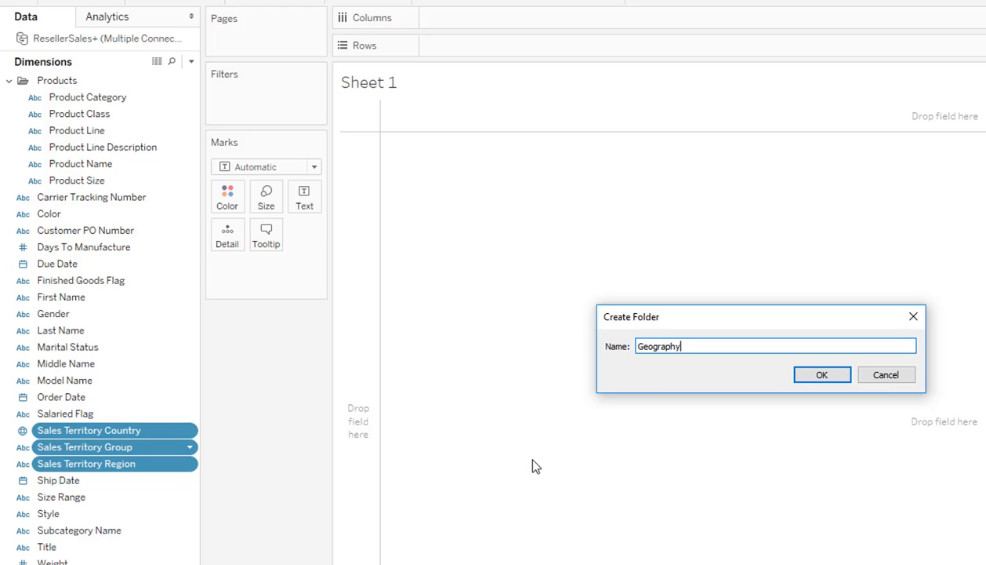
{"action": "left_click", "coordinate": [820, 375]}
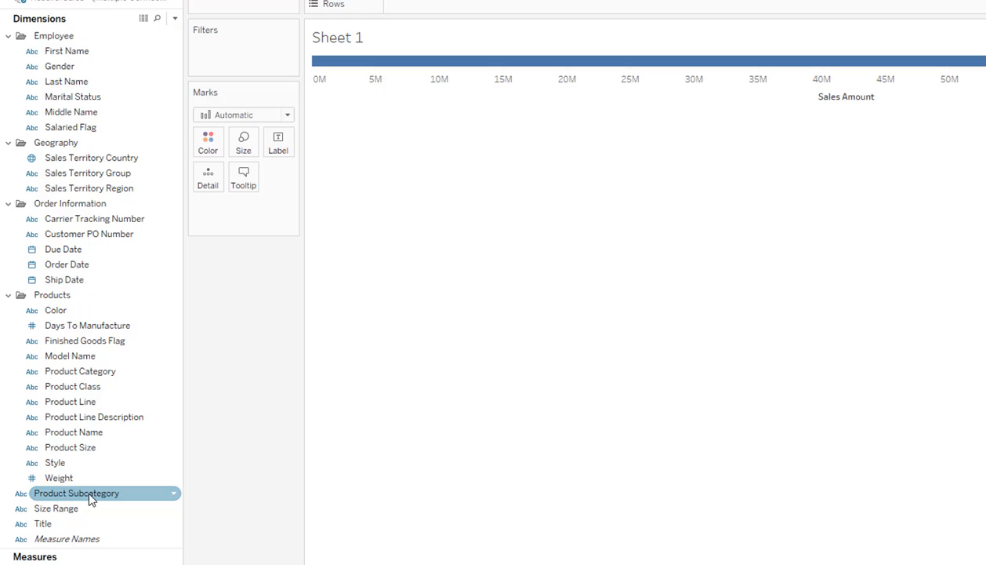
Move the Product Subcategory field into the Products folder and hide the Size Range field.
{"action": "left_click_drag", "start_coordinate": [91, 500], "coordinate": [78, 356]}
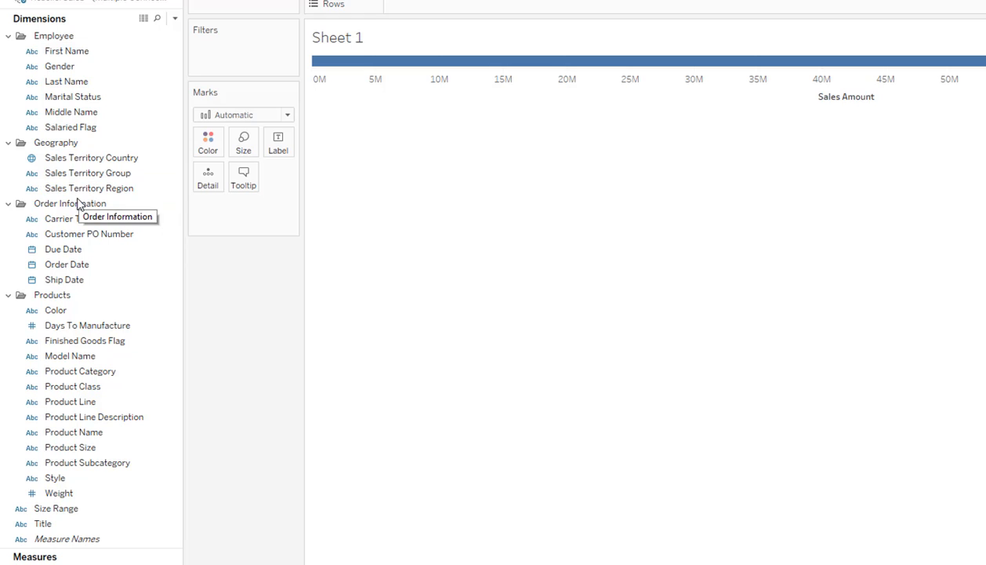
{"action": "right_click", "coordinate": [90, 511]}
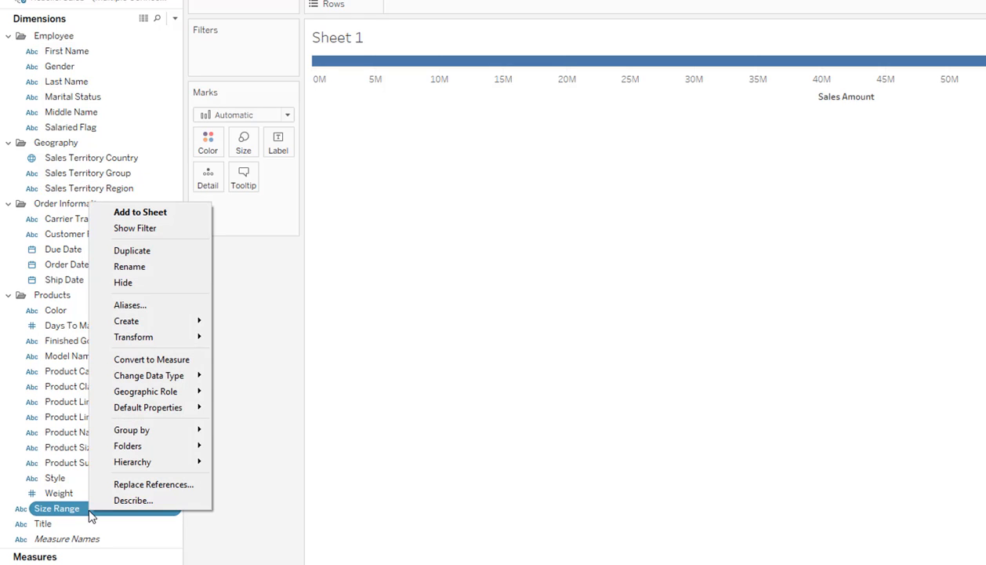
{"action": "left_click", "coordinate": [143, 286]}
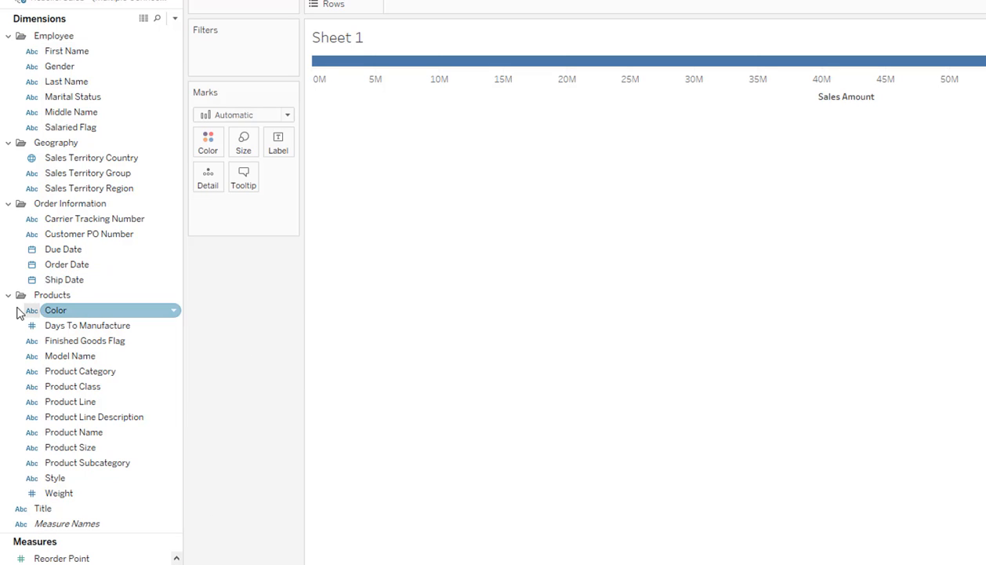
Collapse the Products, Order Information, Geography and Employee folders, and reopen Geography and Employee to review their contents.
{"action": "left_click", "coordinate": [8, 296]}
{"action": "left_click", "coordinate": [8, 203]}
{"action": "left_click", "coordinate": [8, 142]}
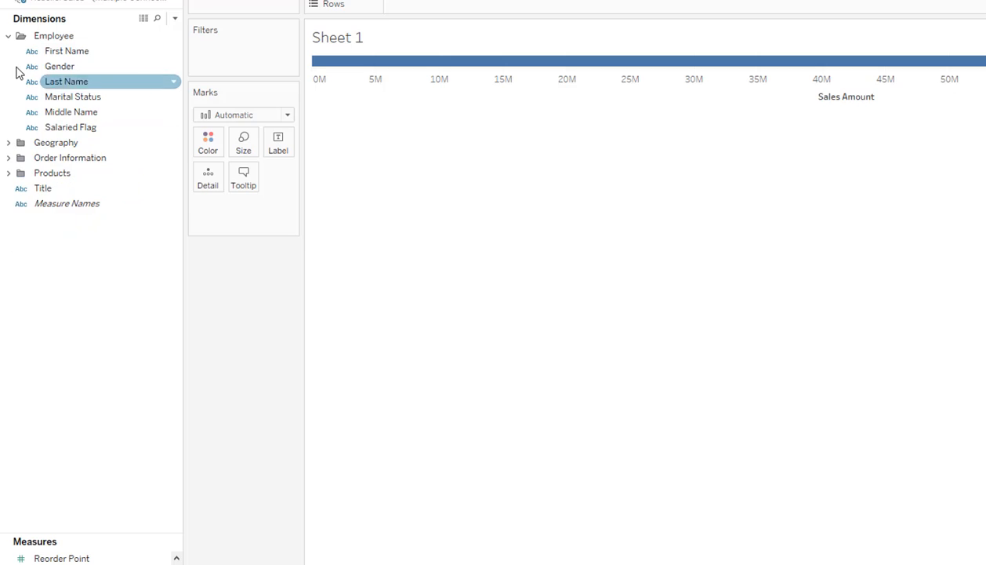
{"action": "left_click", "coordinate": [8, 35]}
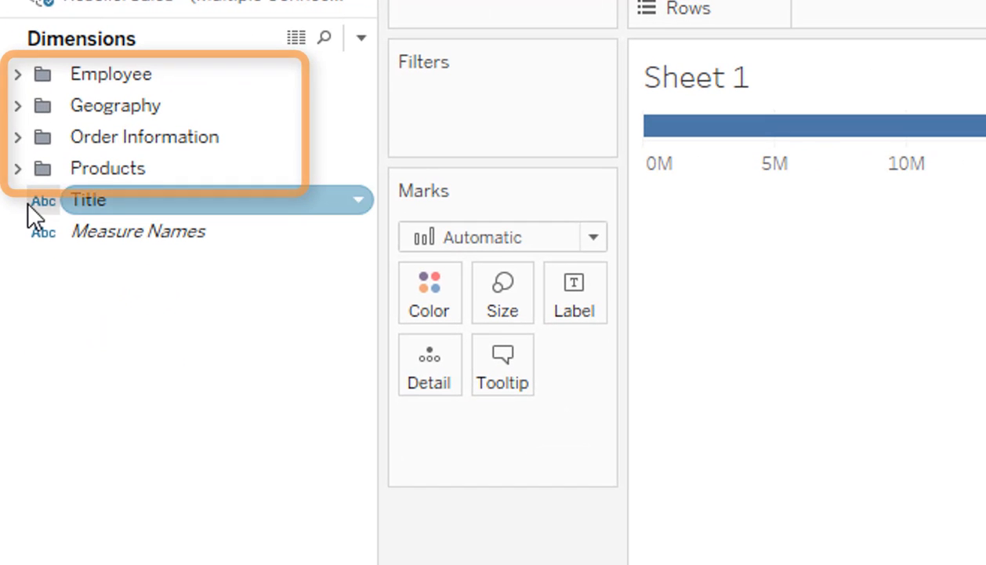
{"action": "left_click", "coordinate": [17, 107]}
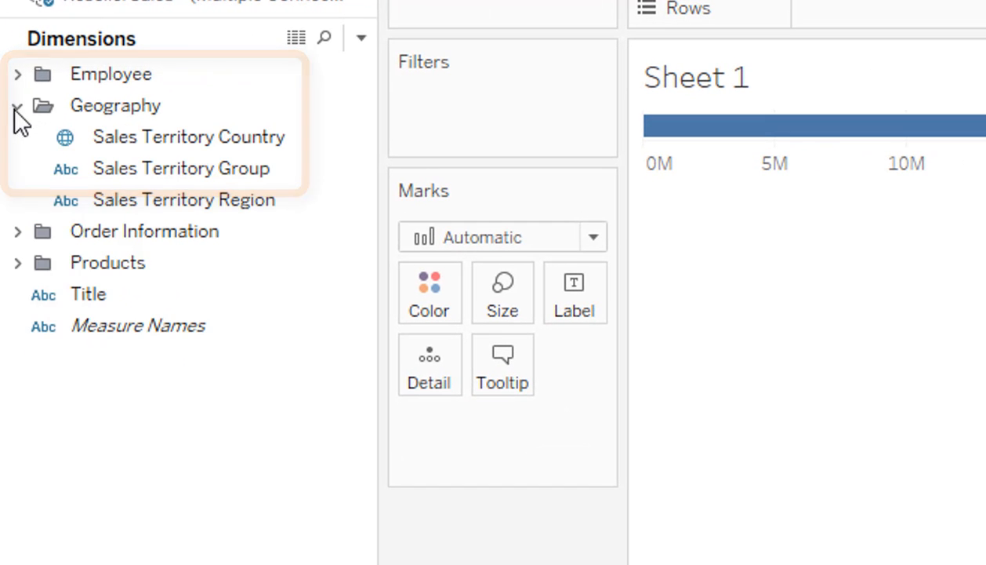
{"action": "left_click", "coordinate": [19, 76]}
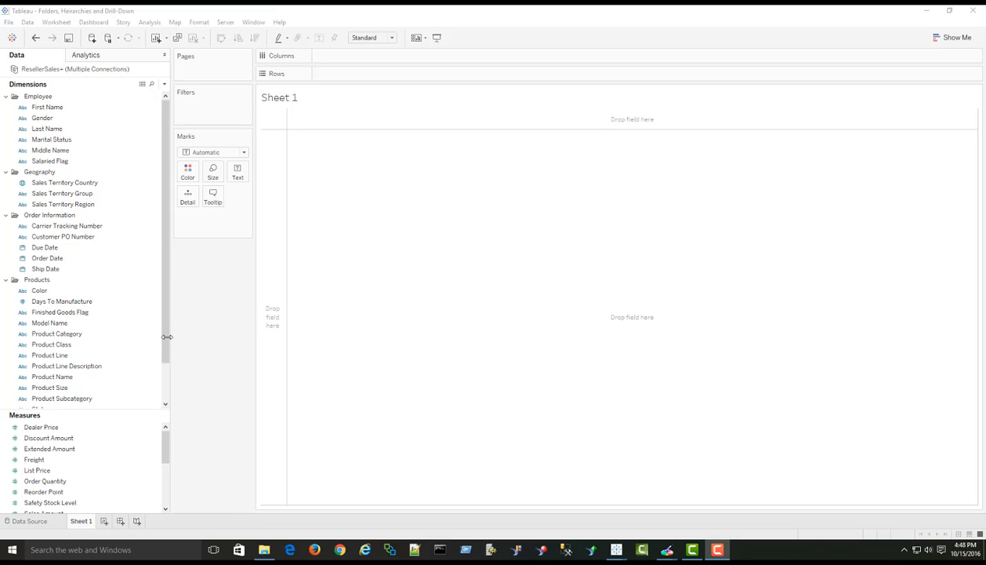
Try to combine Product Subcategory with Product Category into a hierarchy inside the Products folder.
{"action": "left_click", "coordinate": [76, 335]}
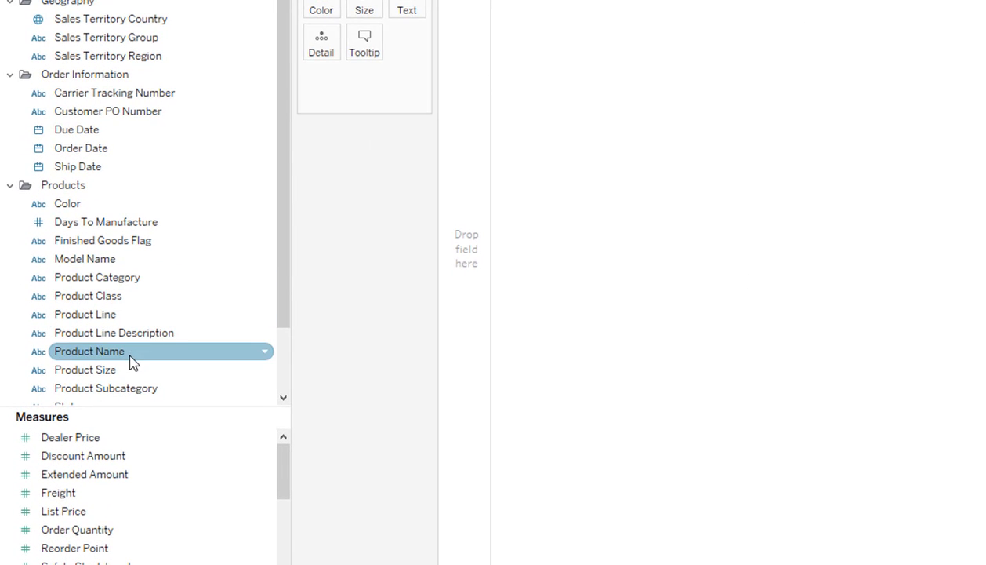
{"action": "left_click_drag", "start_coordinate": [130, 390], "coordinate": [94, 279]}
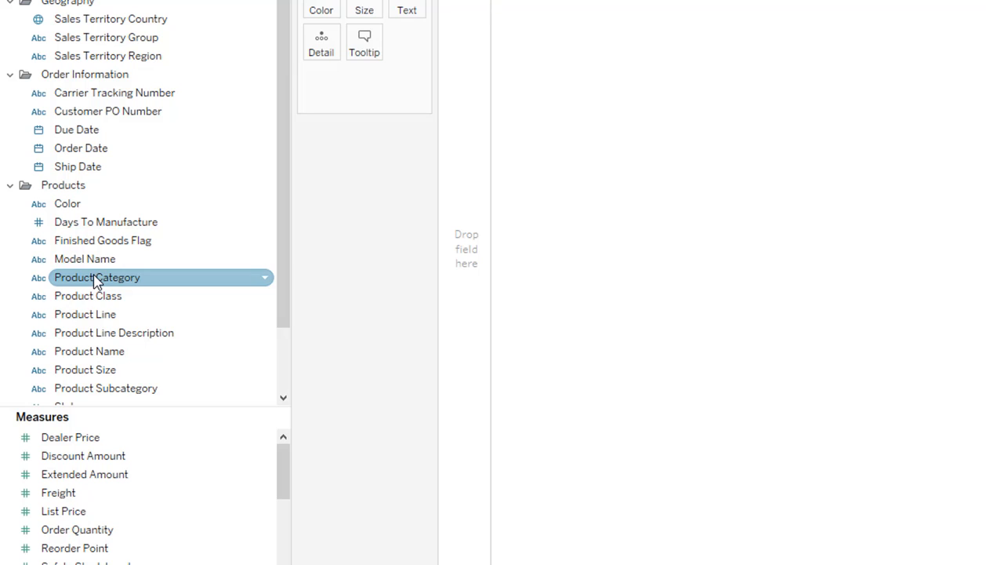
{"action": "left_click_drag", "start_coordinate": [125, 386], "coordinate": [110, 278]}
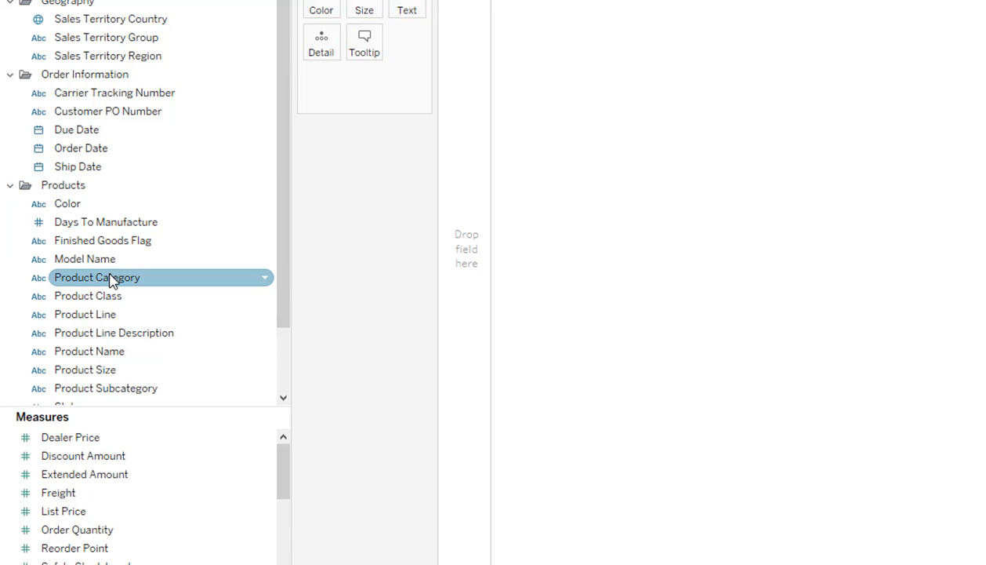
Switch the dimensions list to grouping by data source table instead of by folder.
{"action": "right_click", "coordinate": [75, 222]}
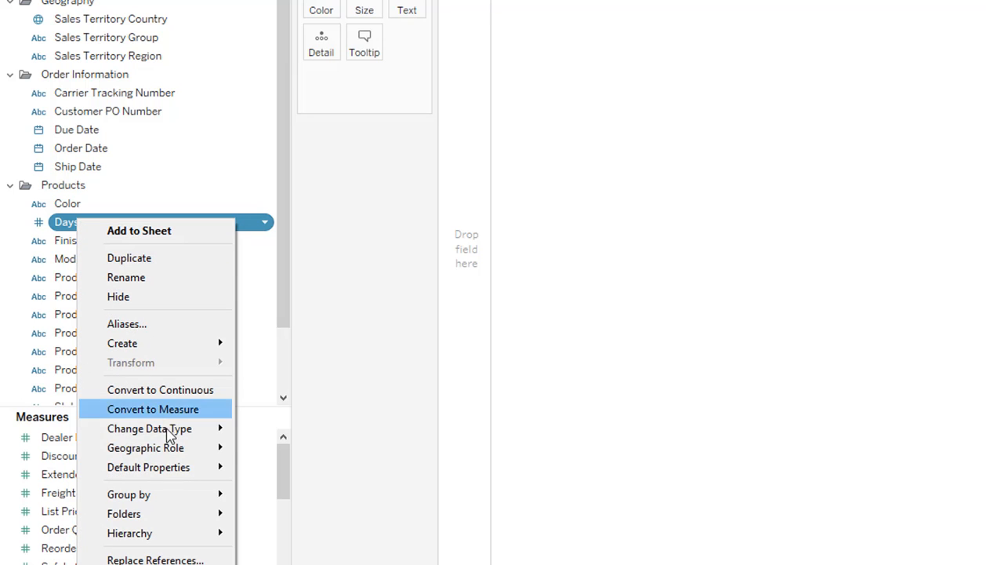
{"action": "mouse_move", "coordinate": [183, 494]}
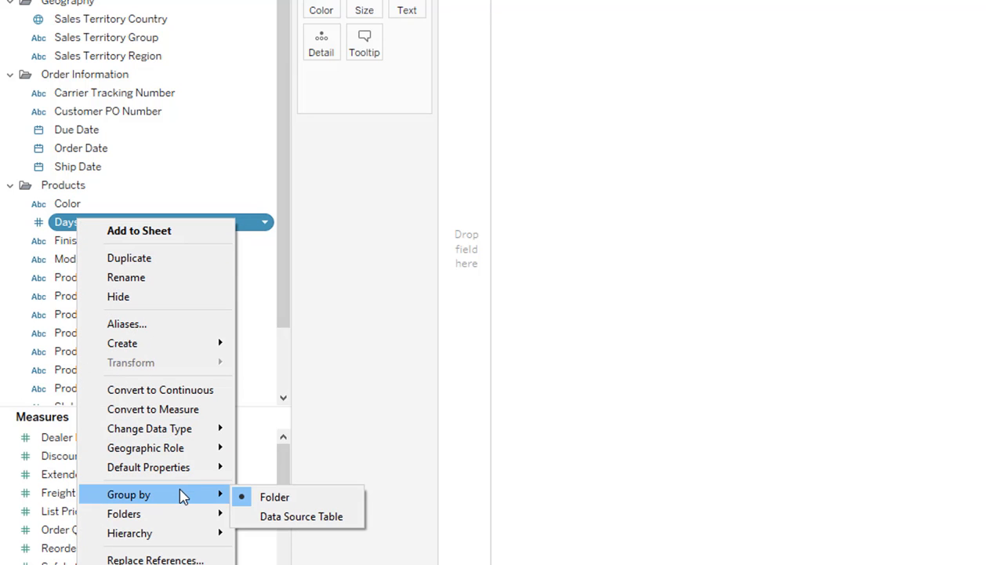
{"action": "left_click", "coordinate": [290, 516]}
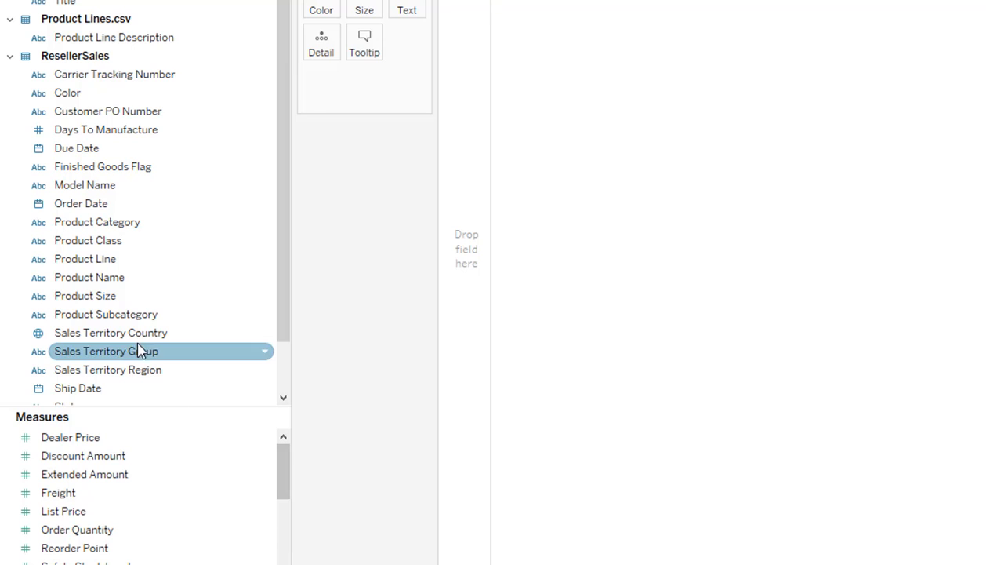
Create a hierarchy named Products from Product Category and Product Subcategory, and add Product Name as its lowest level.
{"action": "left_click_drag", "start_coordinate": [115, 317], "coordinate": [110, 227]}
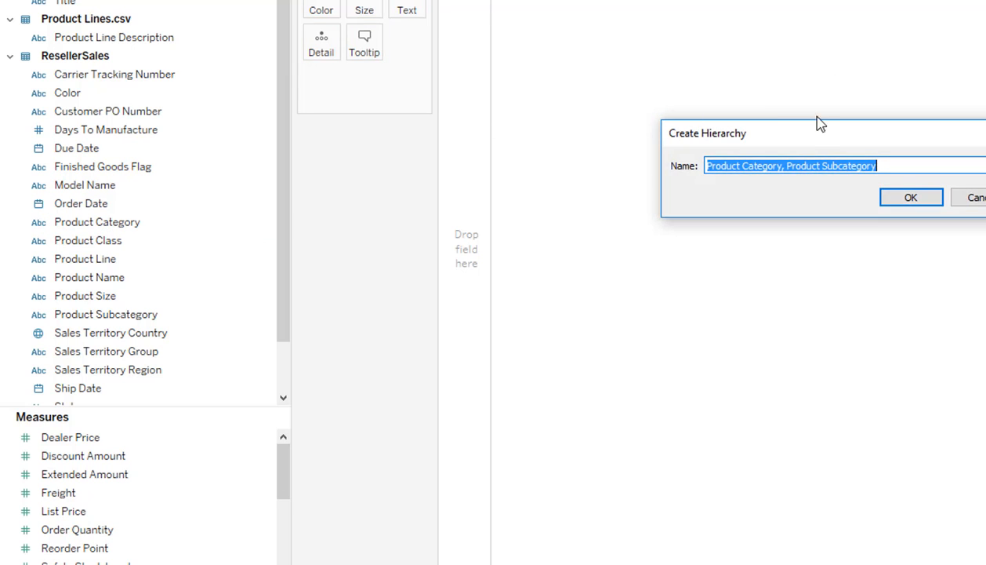
{"action": "left_click_drag", "start_coordinate": [809, 128], "coordinate": [549, 116]}
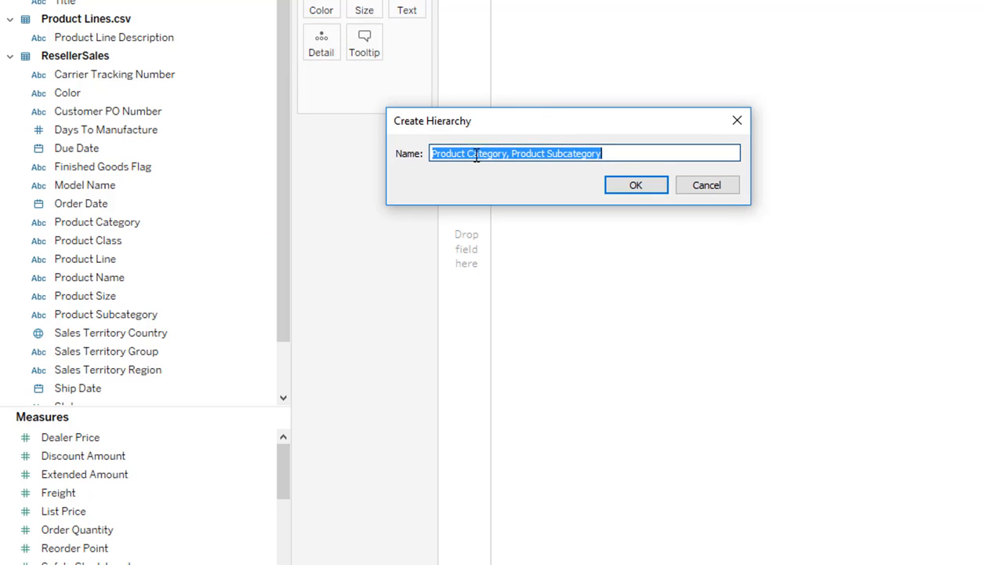
{"action": "left_click_drag", "start_coordinate": [469, 153], "coordinate": [623, 135]}
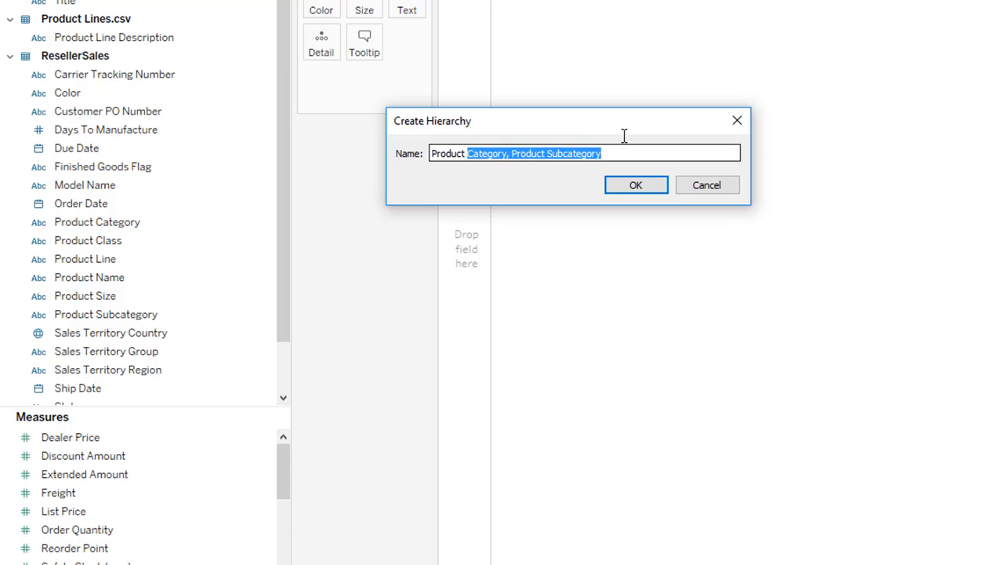
{"action": "key", "text": "BackSpace"}
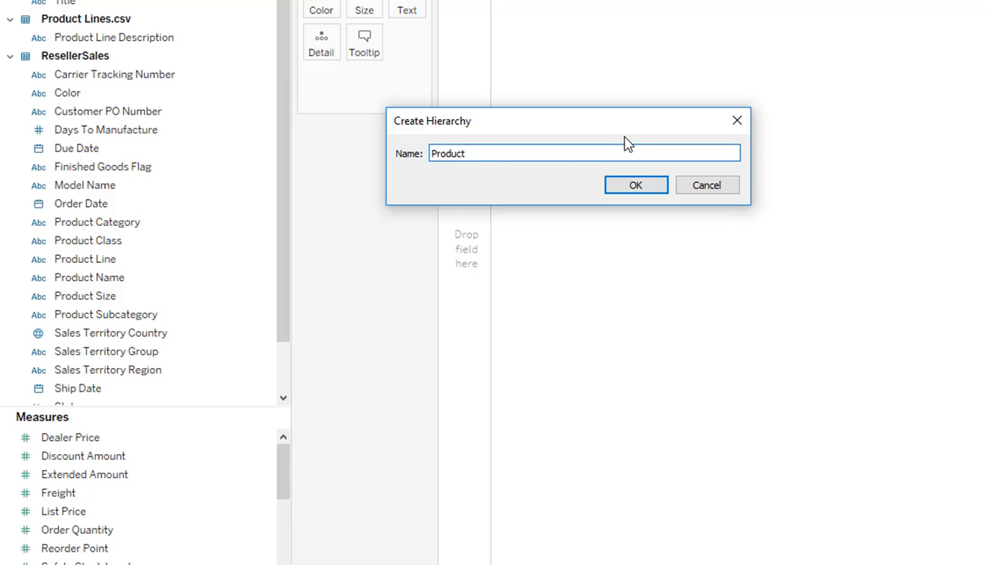
{"action": "left_click", "coordinate": [650, 187]}
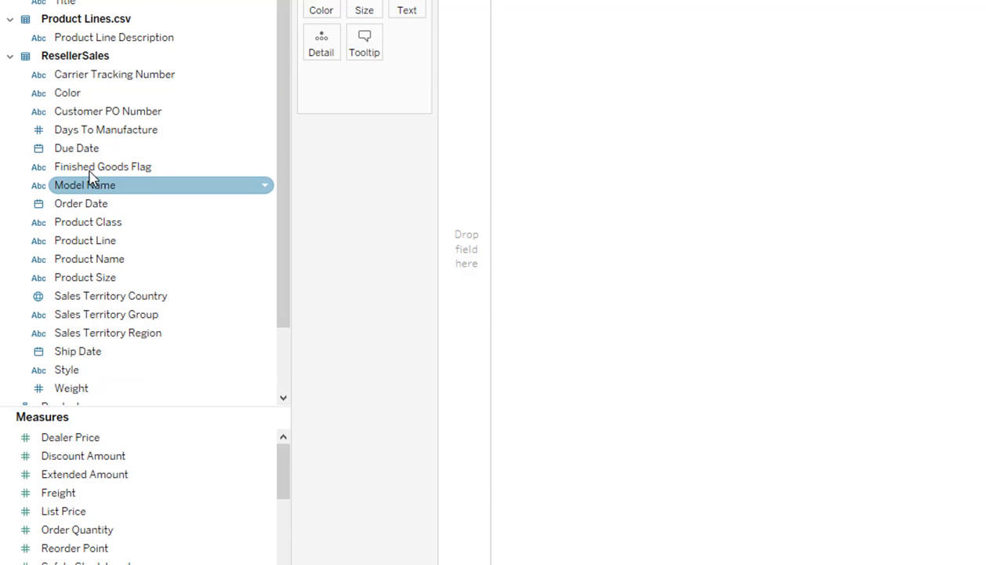
{"action": "scroll", "coordinate": [150, 166], "scroll_direction": "down", "scroll_amount": 3}
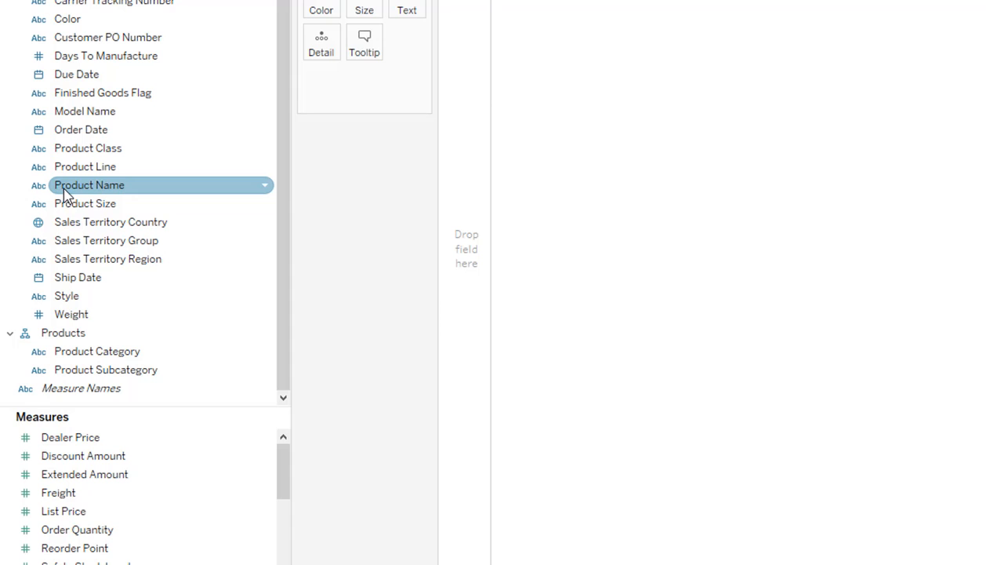
{"action": "left_click_drag", "start_coordinate": [63, 188], "coordinate": [61, 380]}
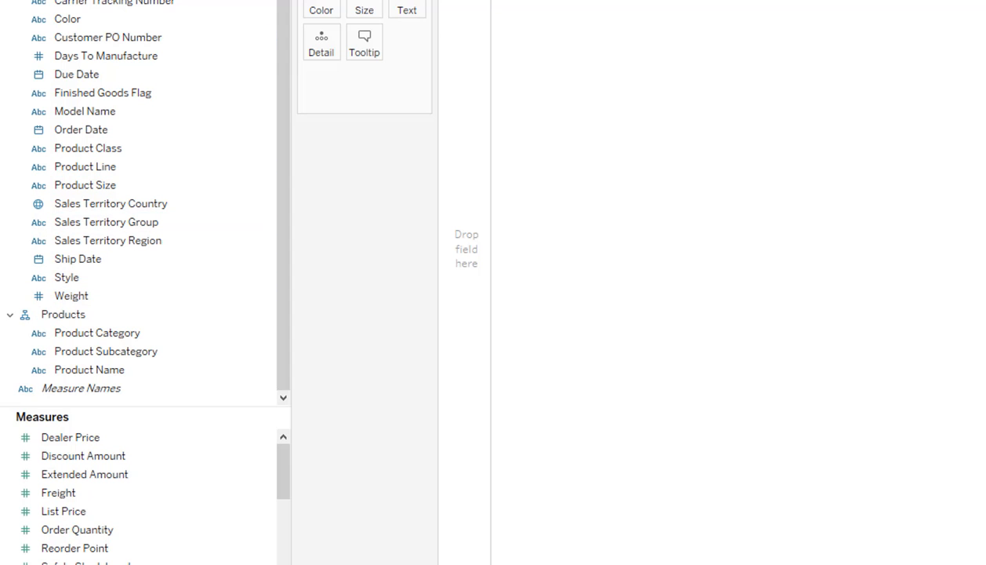
Undo the addition of Product Name and the creation of the Products hierarchy.
{"action": "left_click", "coordinate": [37, 36]}
{"action": "left_click", "coordinate": [38, 35]}
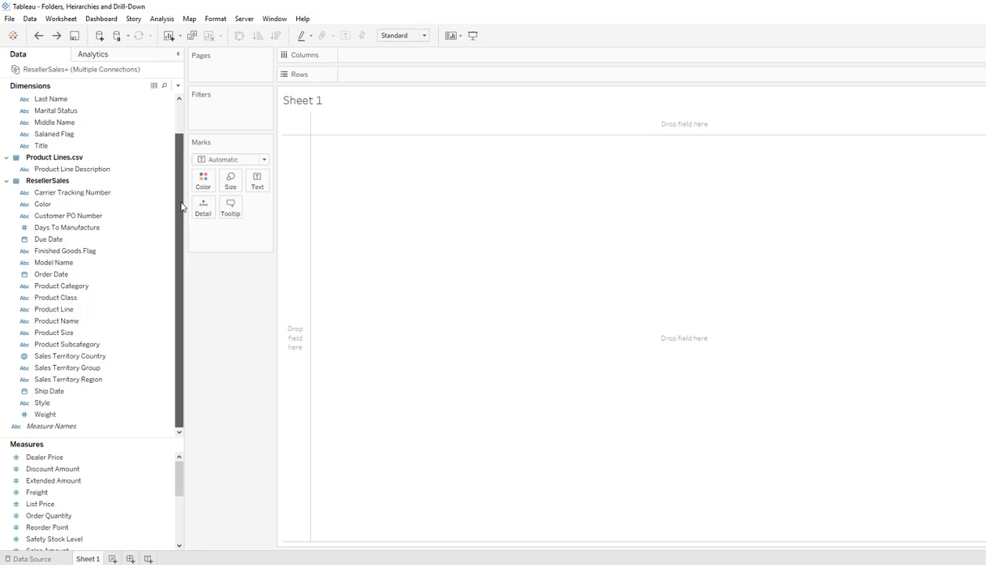
Switch the dimensions list back to grouping by folder.
{"action": "right_click", "coordinate": [98, 228]}
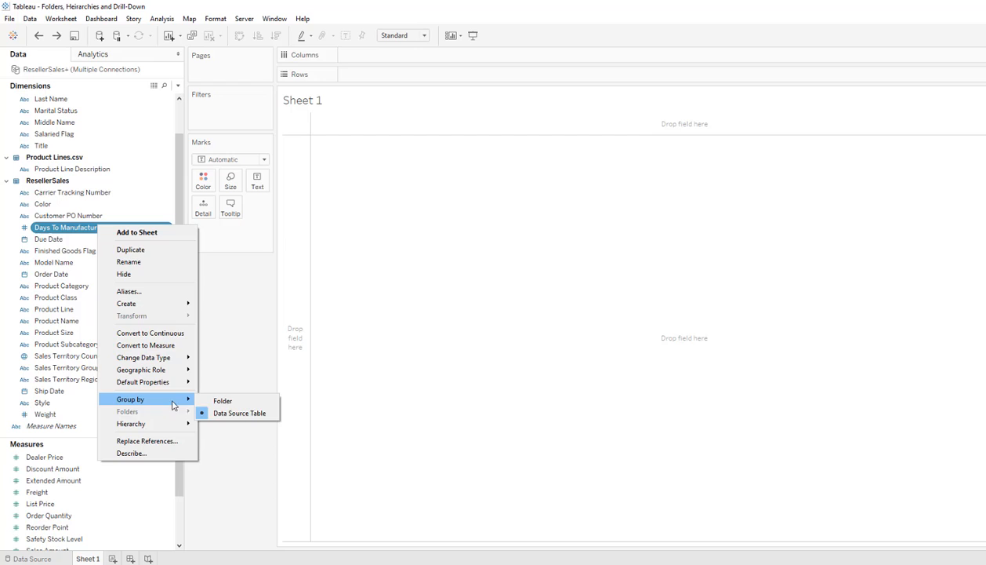
{"action": "left_click", "coordinate": [221, 401]}
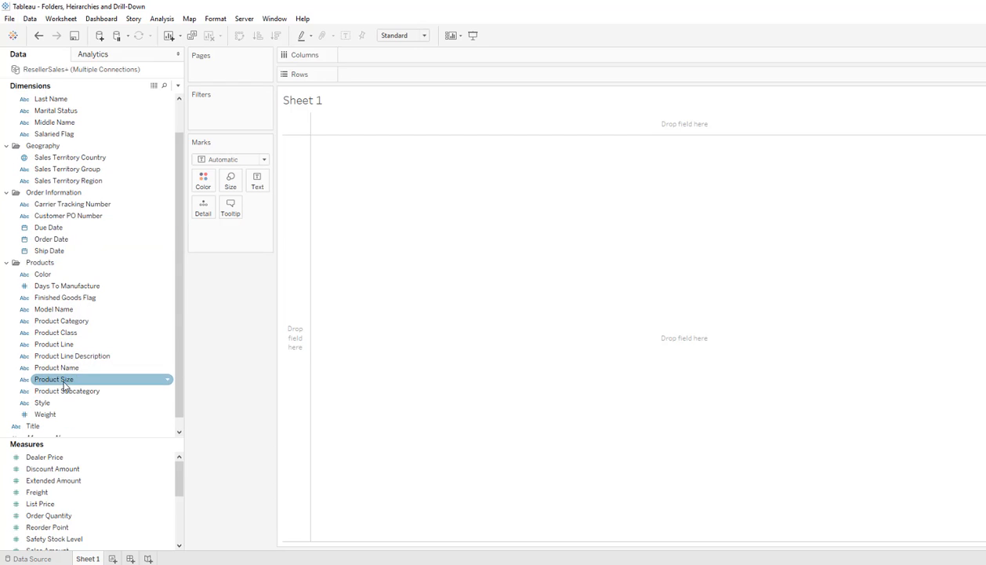
Create a hierarchy named Products from Product Category inside the Products folder.
{"action": "left_click_drag", "start_coordinate": [67, 391], "coordinate": [52, 323]}
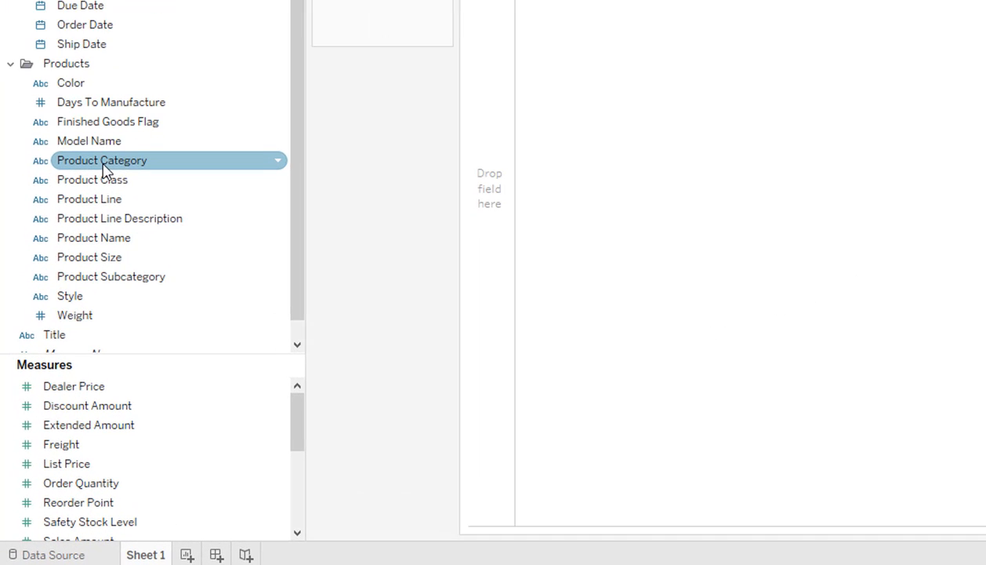
{"action": "right_click", "coordinate": [95, 163]}
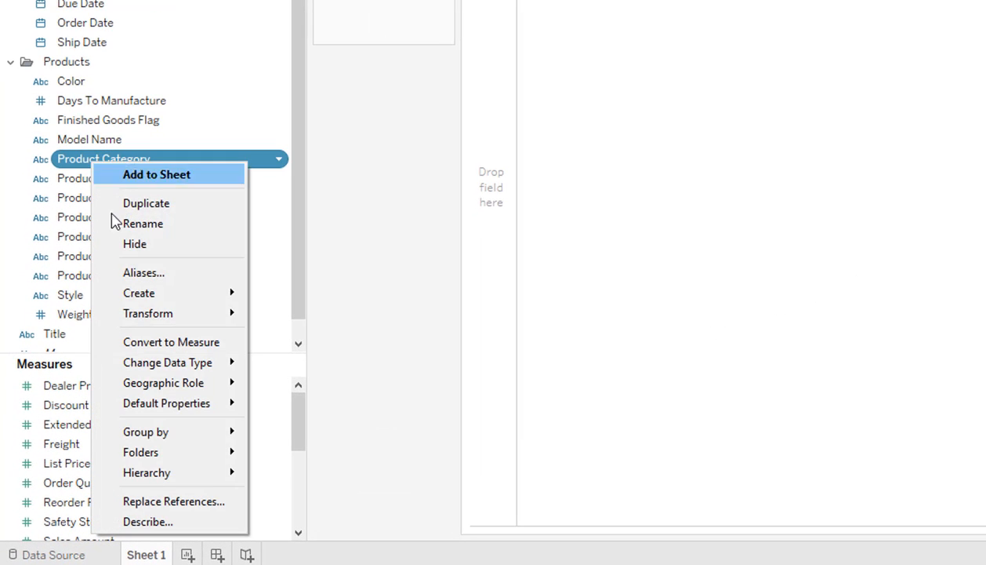
{"action": "mouse_move", "coordinate": [185, 476]}
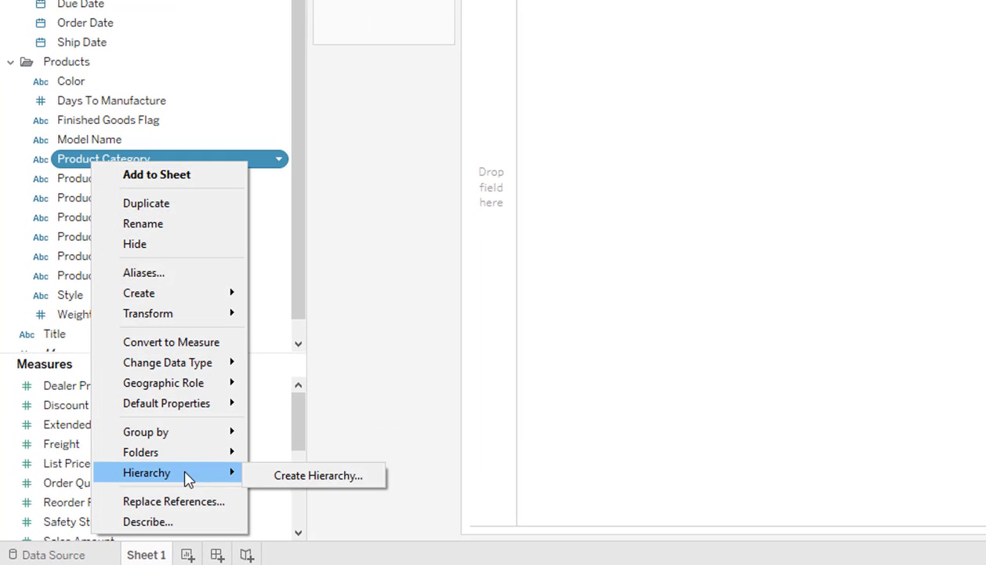
{"action": "left_click", "coordinate": [306, 476]}
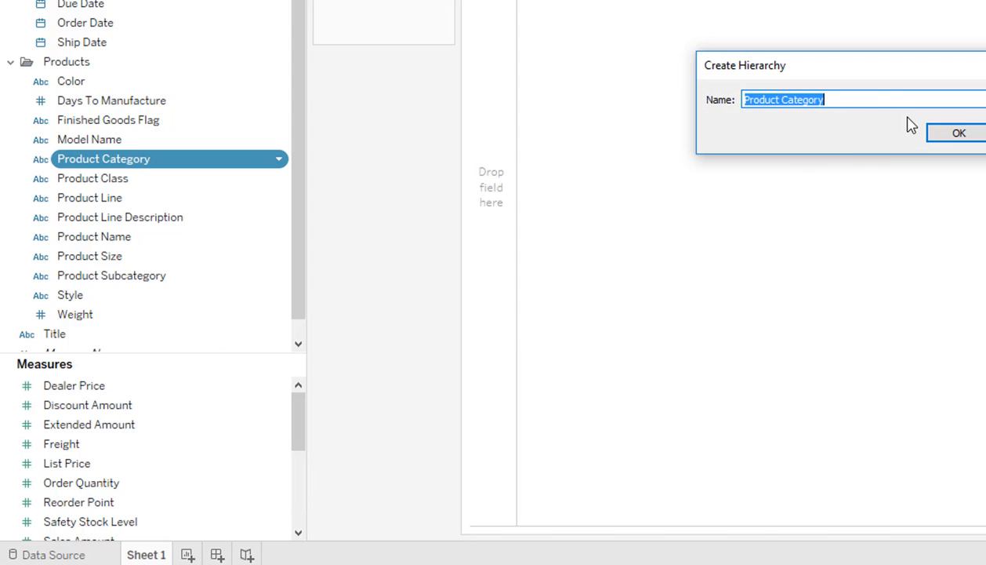
{"action": "left_click", "coordinate": [876, 98]}
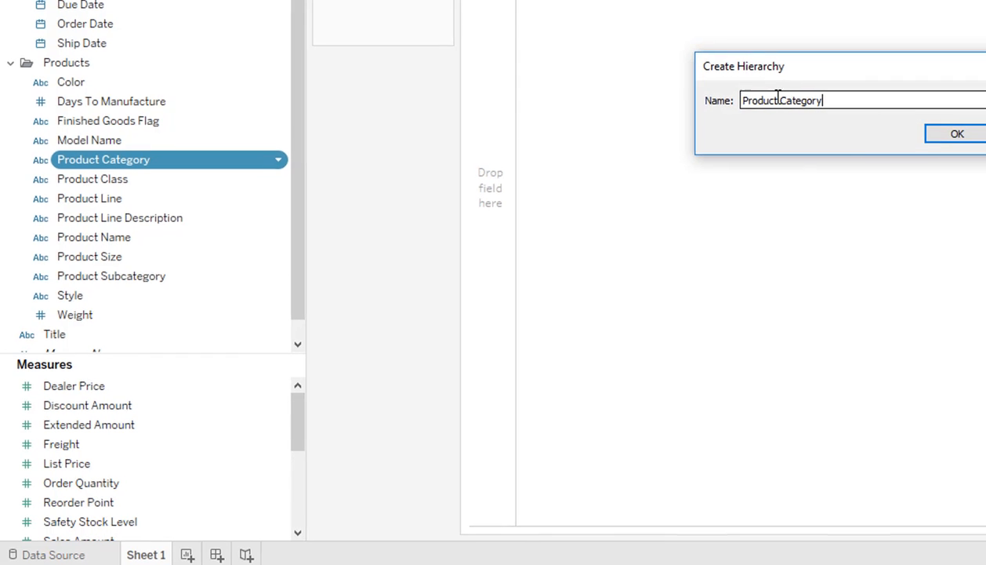
{"action": "double_click", "coordinate": [788, 99]}
{"action": "key", "text": "BackSpace"}
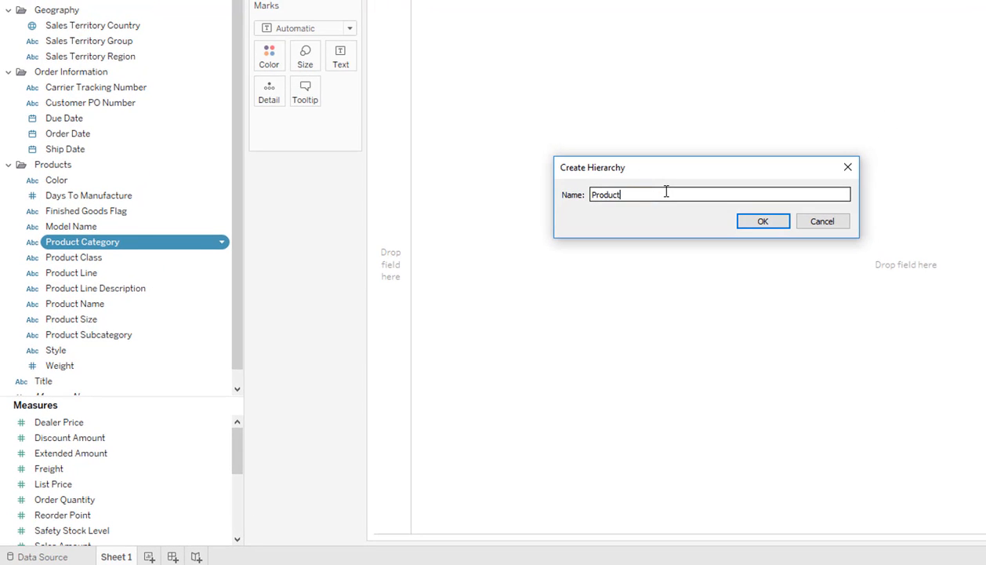
{"action": "left_click", "coordinate": [758, 222]}
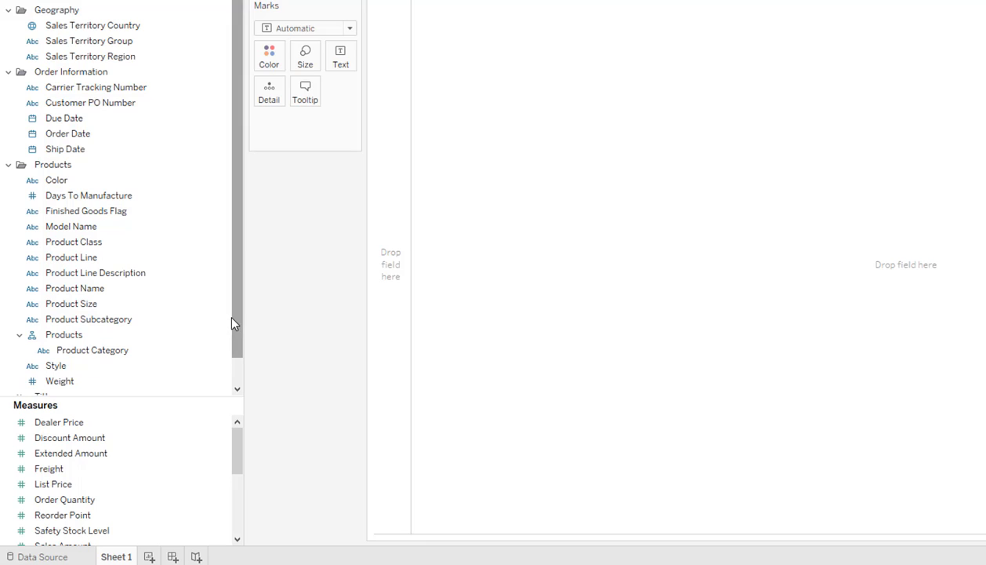
Add Product Subcategory and Product Name to the Products hierarchy as the levels below Product Category.
{"action": "left_click_drag", "start_coordinate": [235, 318], "coordinate": [238, 337]}
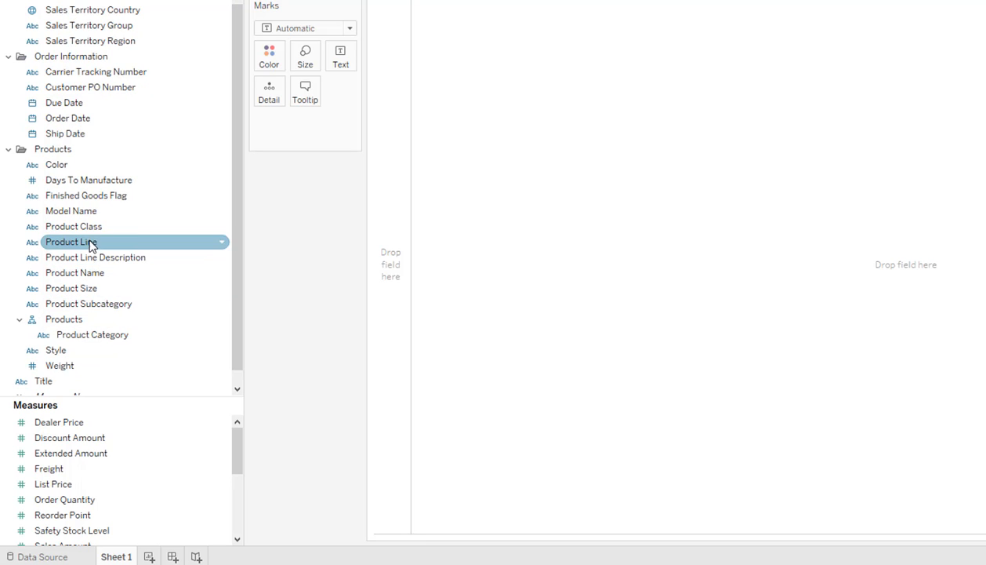
{"action": "left_click_drag", "start_coordinate": [98, 304], "coordinate": [105, 345]}
{"action": "left_click_drag", "start_coordinate": [73, 271], "coordinate": [102, 344]}
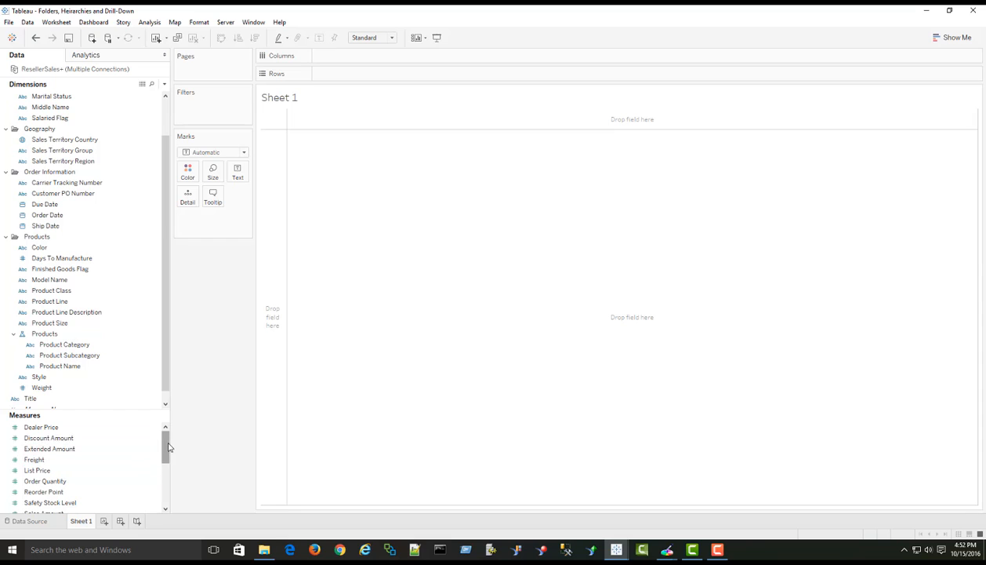
Build a bar chart with Sales Amount on Columns and the Products hierarchy on Rows.
{"action": "left_click_drag", "start_coordinate": [168, 447], "coordinate": [168, 465]}
{"action": "left_click_drag", "start_coordinate": [73, 470], "coordinate": [366, 58]}
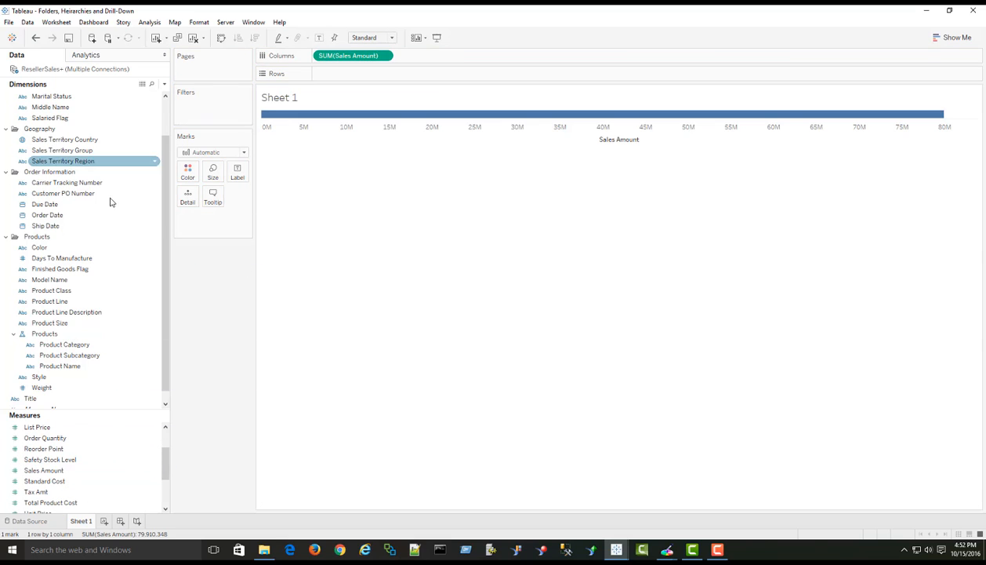
{"action": "left_click_drag", "start_coordinate": [45, 333], "coordinate": [334, 79]}
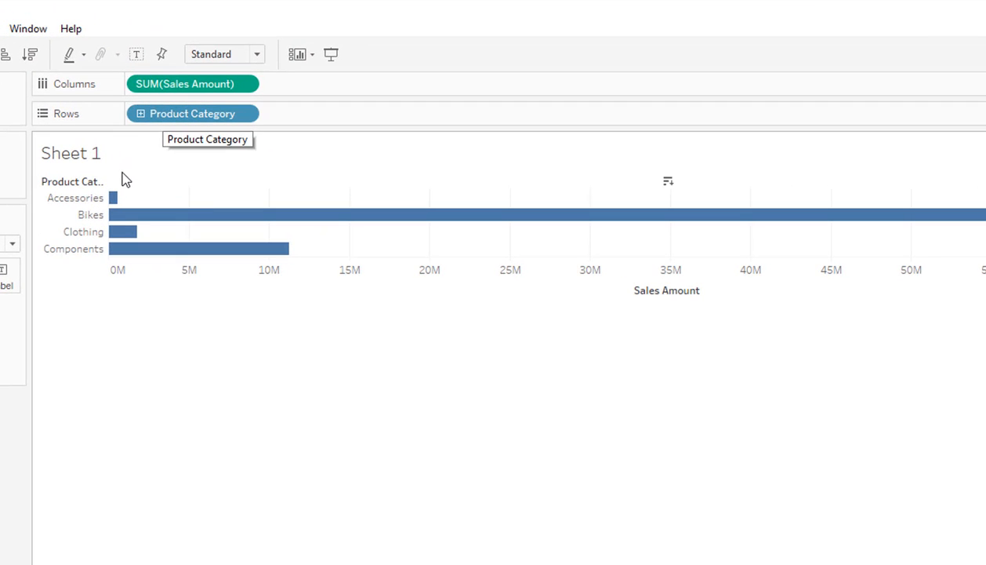
Drill the bar chart down through Product Subcategory to Product Name and collapse it back to Product Category.
{"action": "mouse_move", "coordinate": [106, 183]}
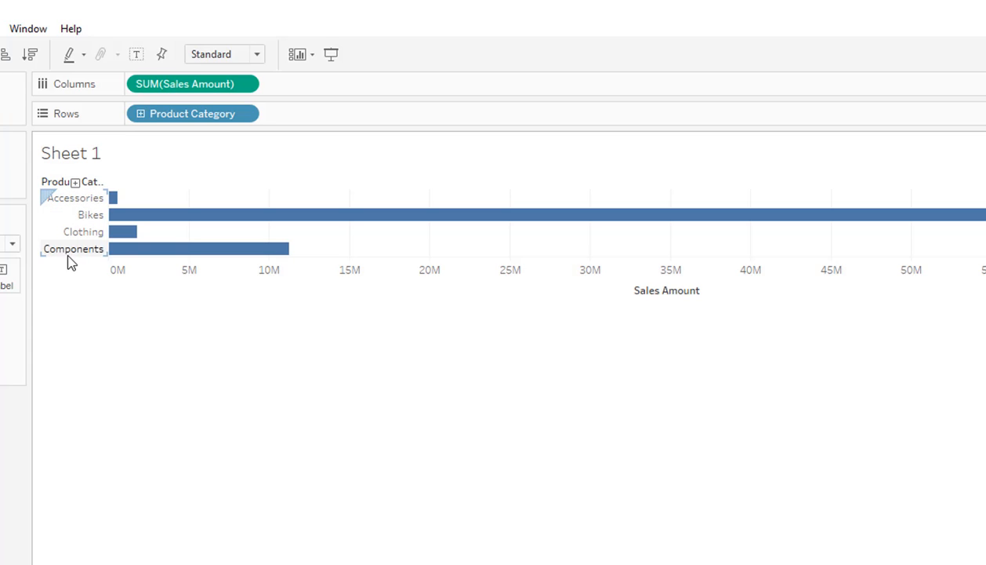
{"action": "left_click", "coordinate": [142, 114]}
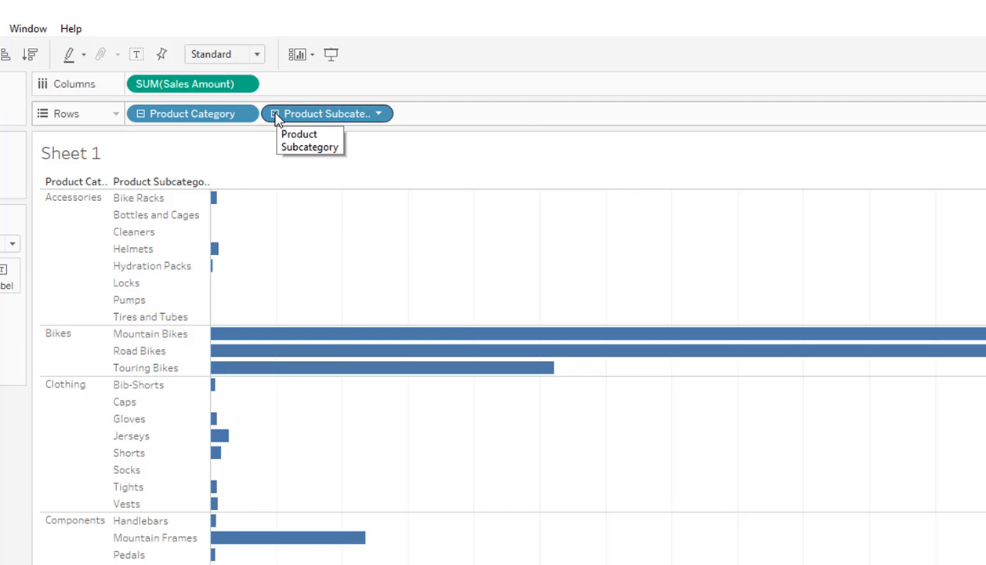
{"action": "left_click", "coordinate": [276, 114]}
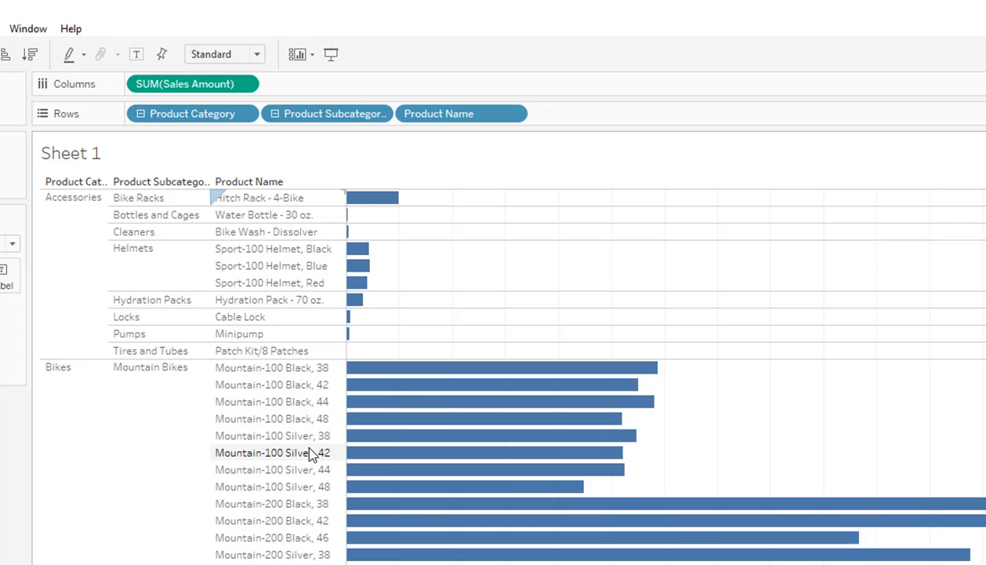
{"action": "left_click", "coordinate": [276, 114]}
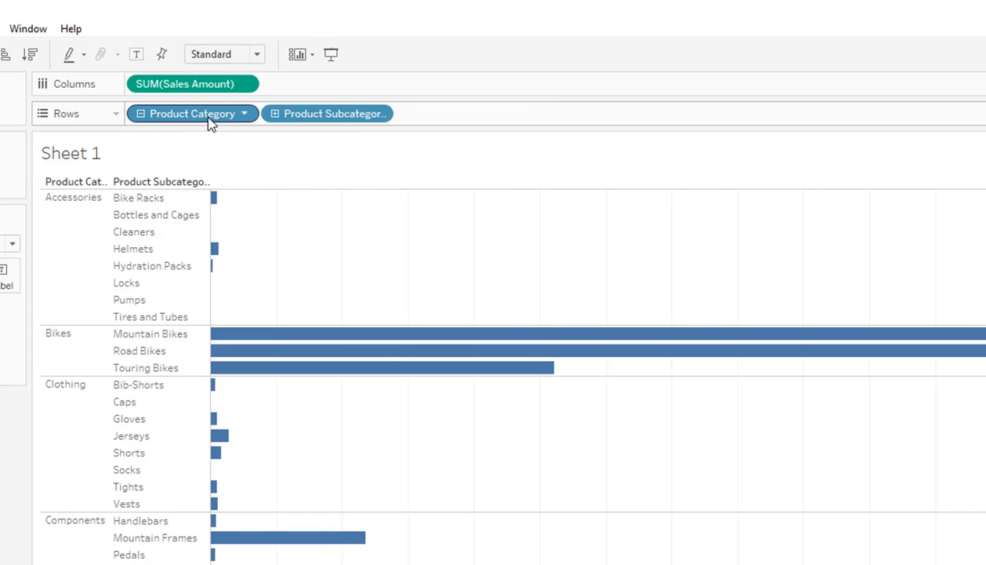
{"action": "left_click", "coordinate": [142, 115]}
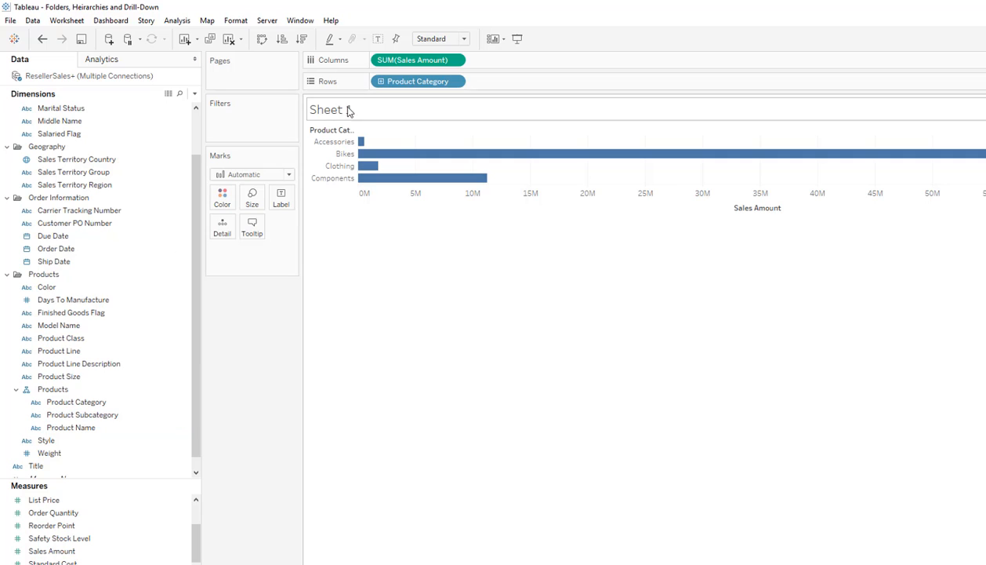
Expand the Rows hierarchy to Product Name once more and roll both lower levels back up.
{"action": "left_click", "coordinate": [380, 82]}
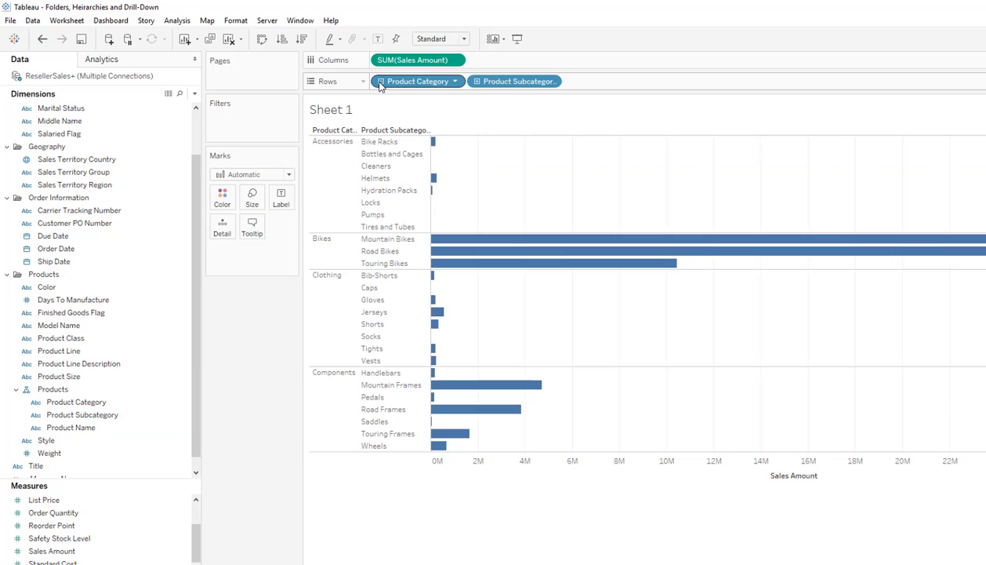
{"action": "left_click", "coordinate": [475, 82]}
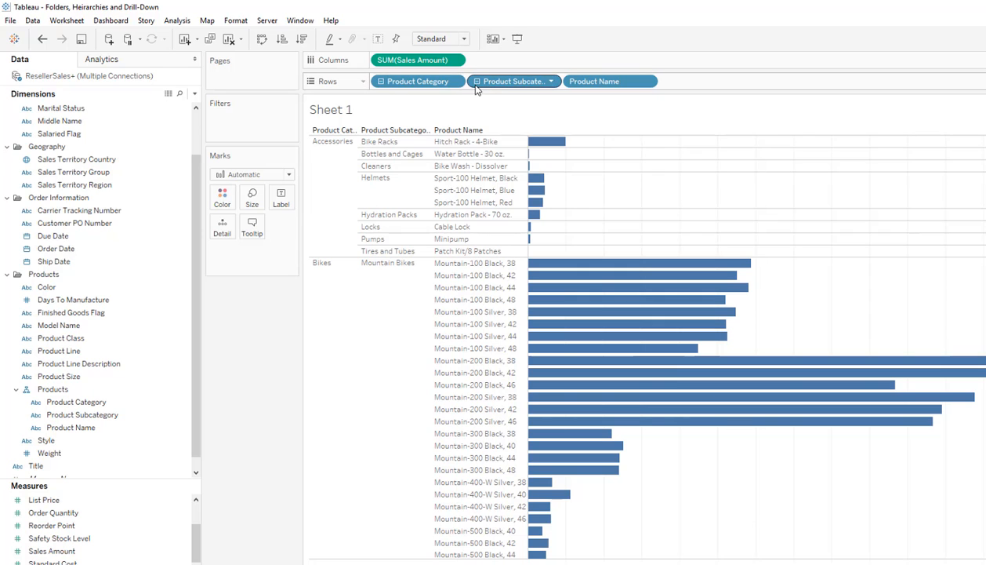
{"action": "left_click", "coordinate": [477, 82]}
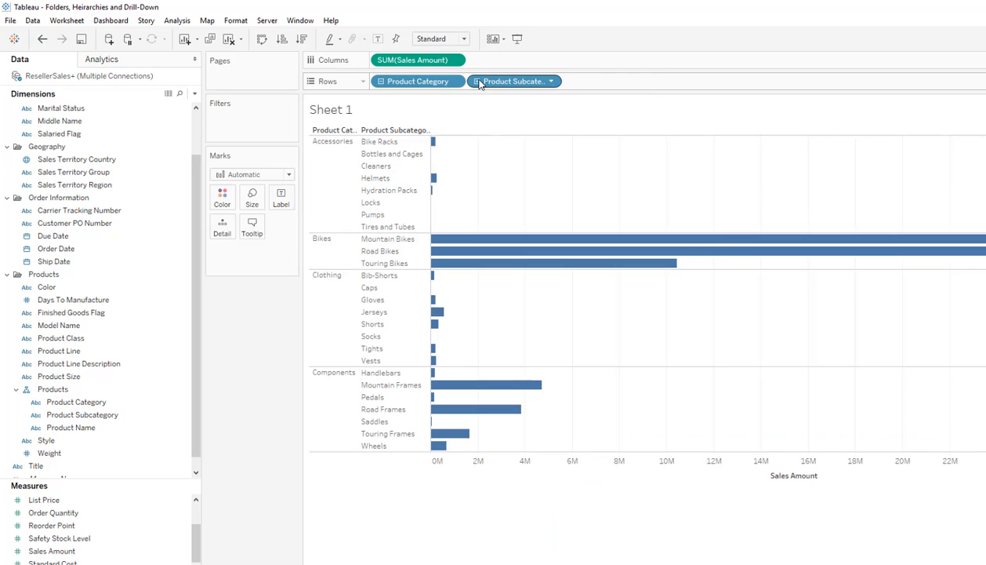
{"action": "left_click", "coordinate": [381, 81]}
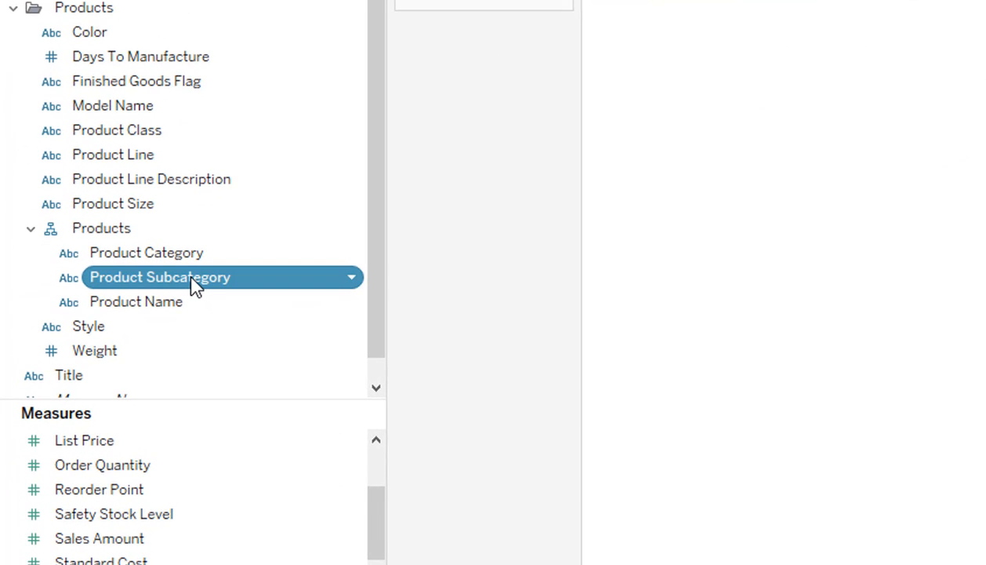
Duplicate the Product Subcategory dimension and rename the copy Product Subcategory (Stand-Alone).
{"action": "right_click", "coordinate": [192, 281]}
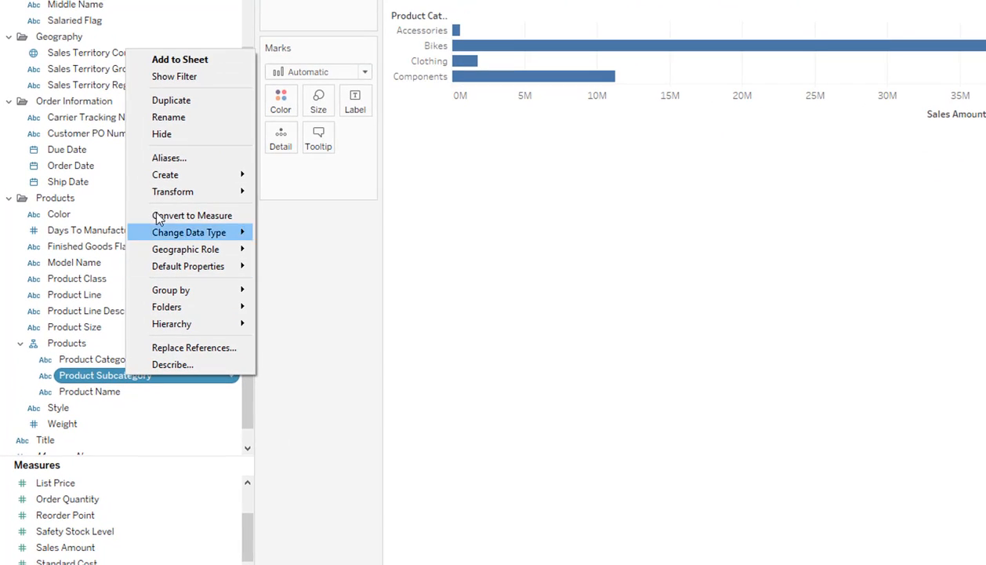
{"action": "left_click", "coordinate": [196, 104]}
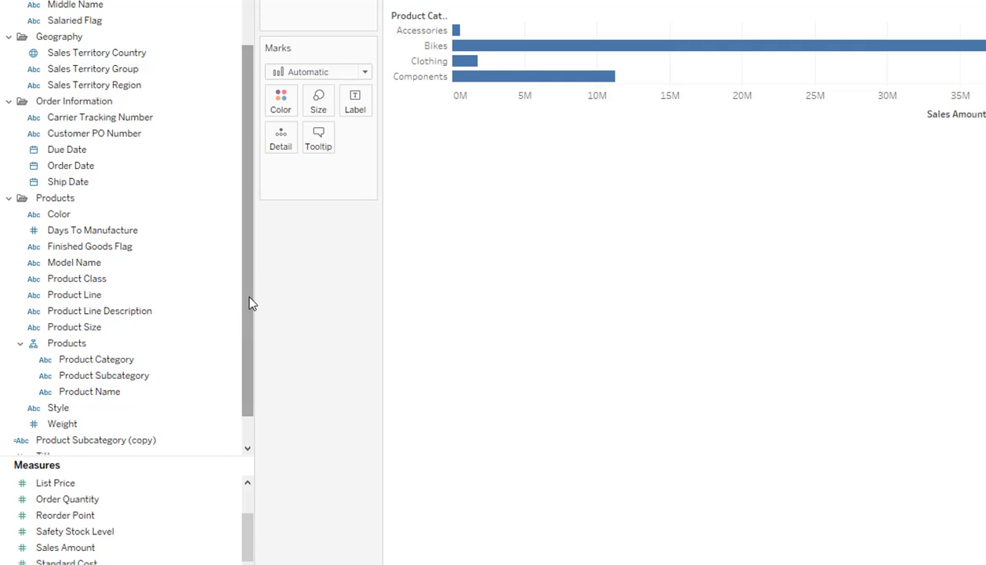
{"action": "scroll", "coordinate": [162, 396], "scroll_direction": "down", "scroll_amount": 1}
{"action": "left_click", "coordinate": [110, 407]}
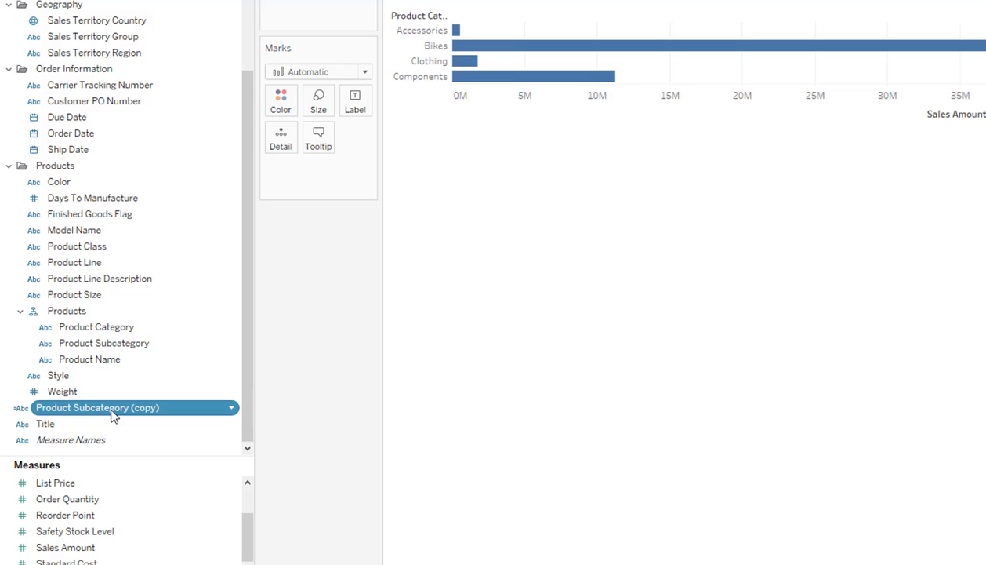
{"action": "right_click", "coordinate": [153, 406]}
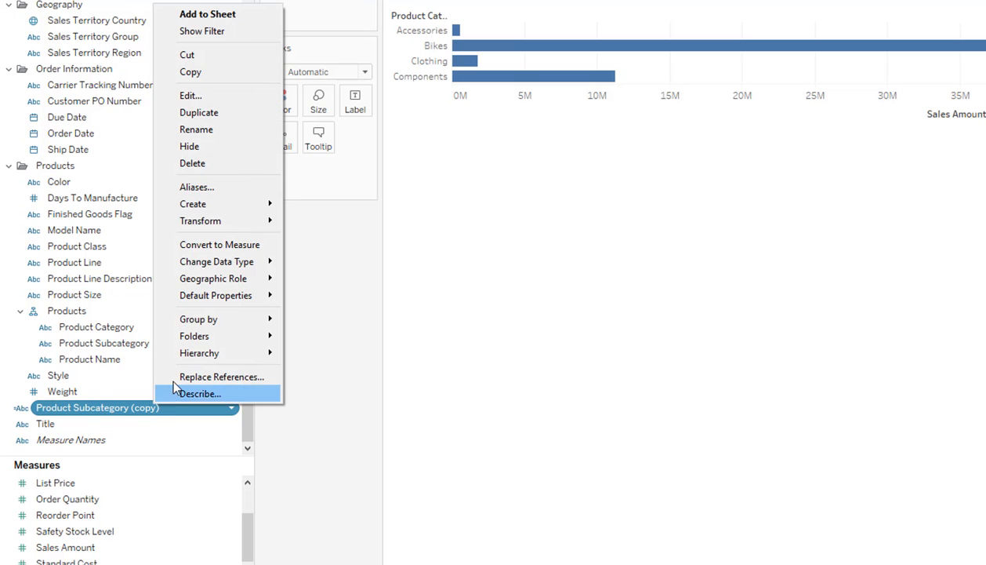
{"action": "left_click", "coordinate": [196, 130]}
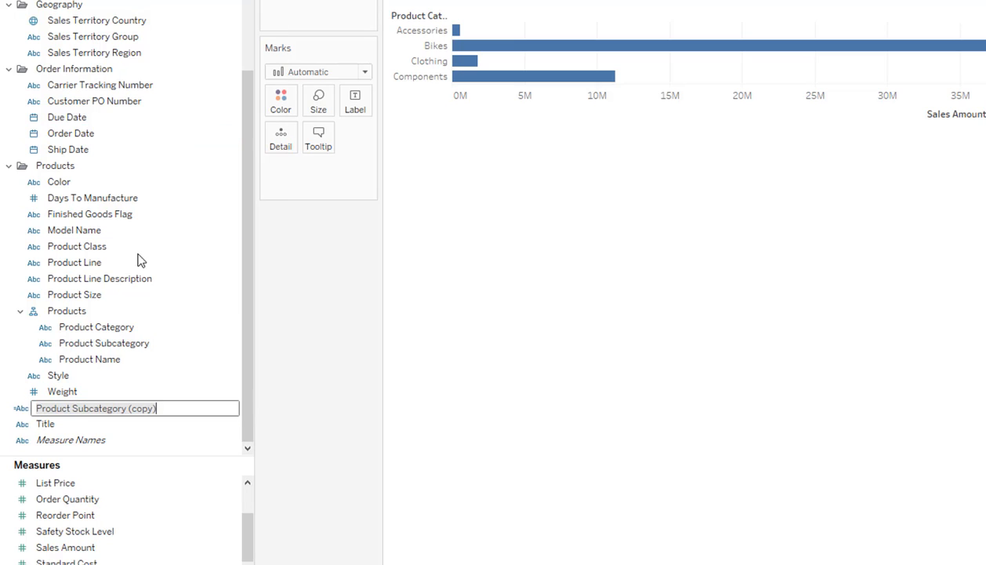
{"action": "left_click", "coordinate": [134, 407]}
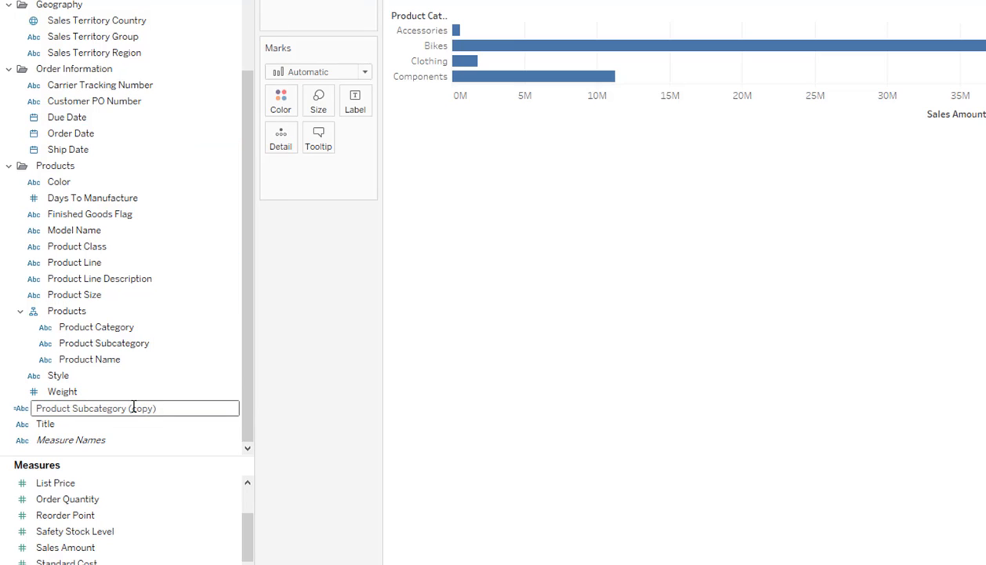
{"action": "left_click_drag", "start_coordinate": [132, 407], "coordinate": [145, 408]}
{"action": "type", "text": "Stand-Alone"}
{"action": "key", "text": "Return"}
{"action": "left_click", "coordinate": [121, 406]}
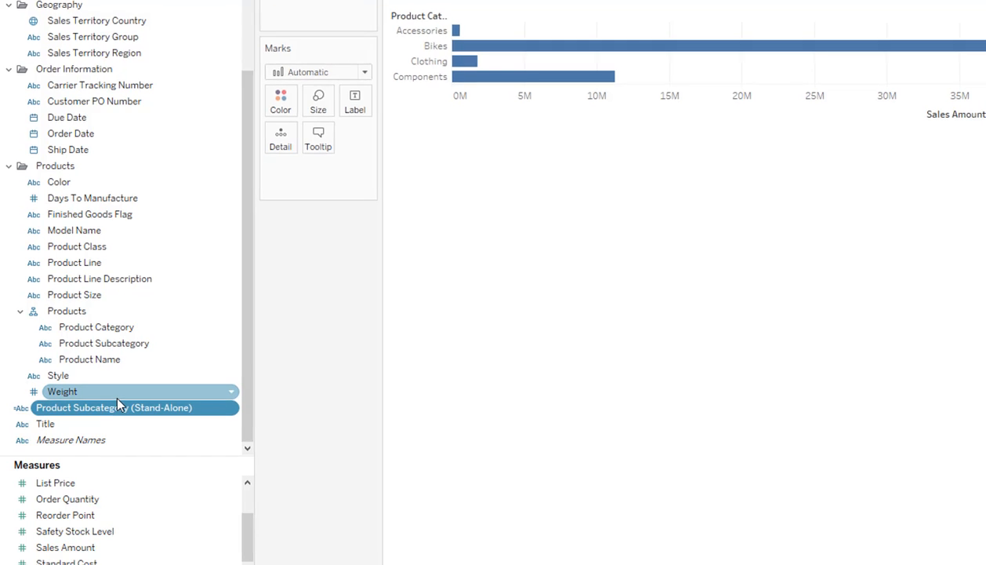
Replace Product Category on Rows with Product Subcategory (Stand-Alone).
{"action": "left_click_drag", "start_coordinate": [466, 26], "coordinate": [117, 314]}
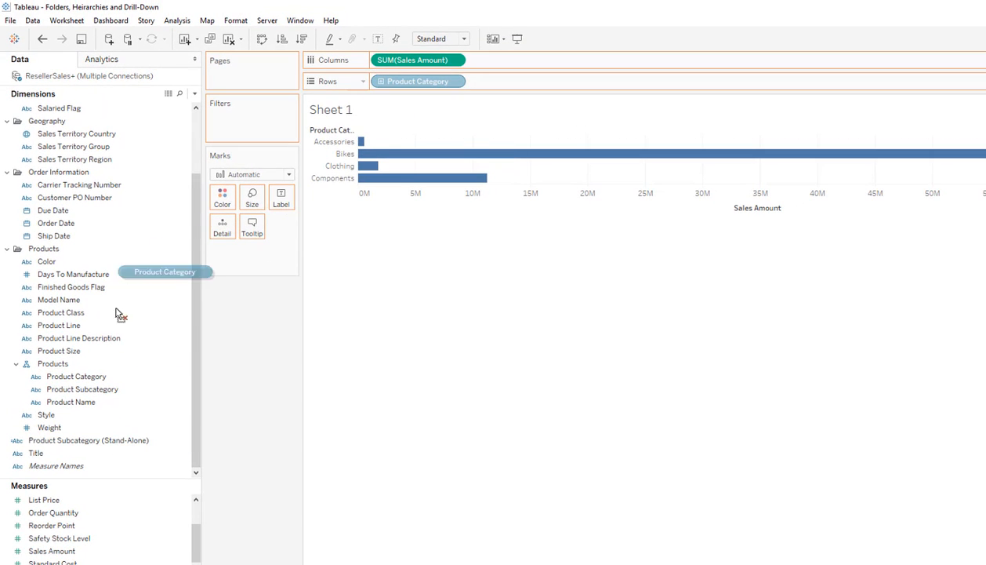
{"action": "left_click_drag", "start_coordinate": [62, 440], "coordinate": [415, 84]}
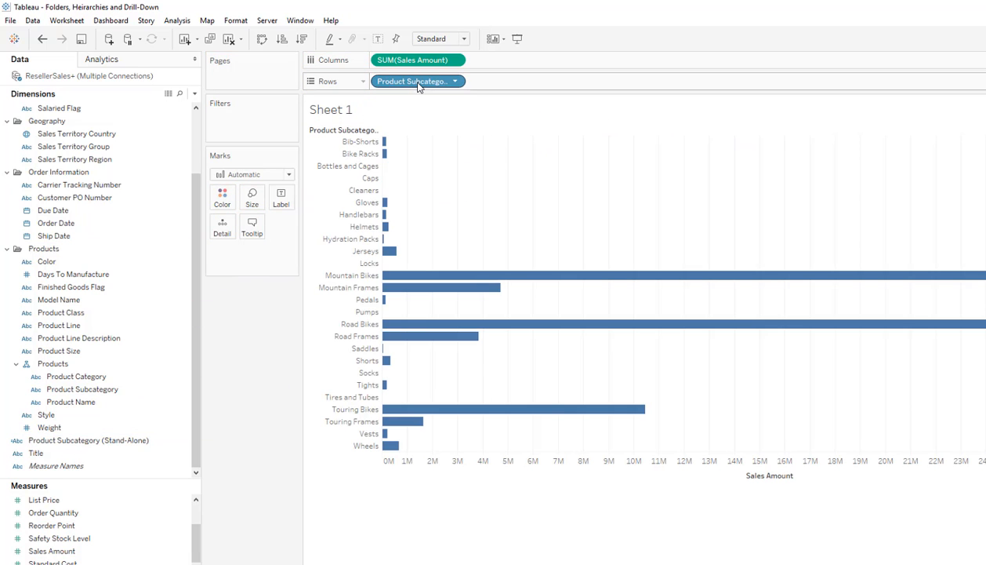
{"action": "mouse_move", "coordinate": [386, 206]}
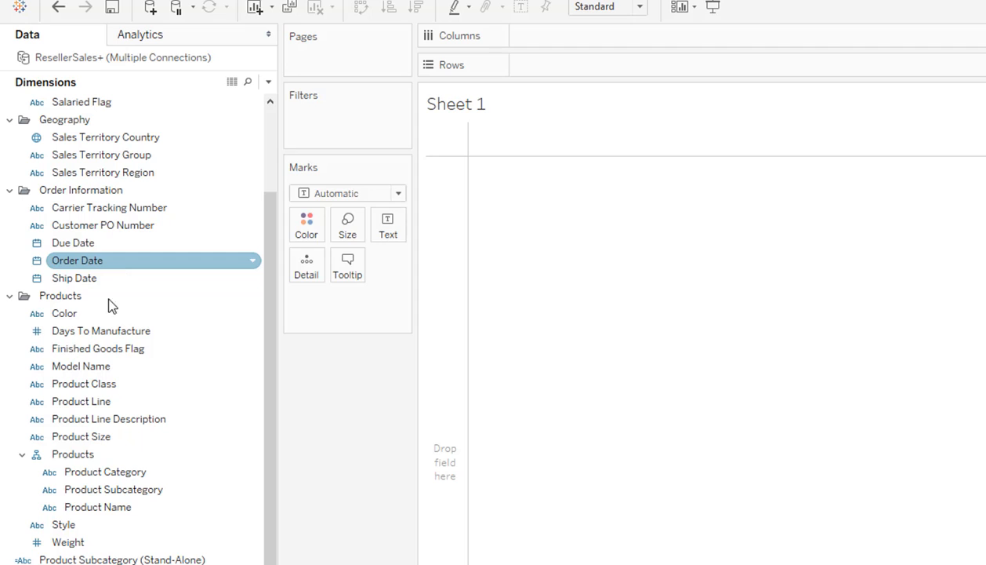
On the emptied sheet, plot Sales Amount on Rows against Order Date by year on Columns, drilled down to quarters.
{"action": "left_click_drag", "start_coordinate": [328, 561], "coordinate": [557, 66]}
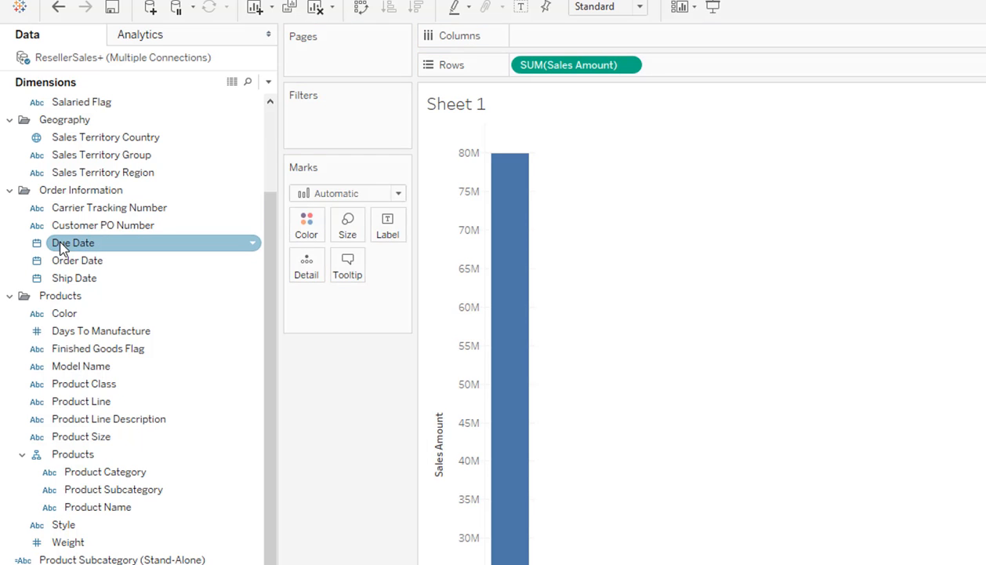
{"action": "left_click_drag", "start_coordinate": [72, 264], "coordinate": [535, 37]}
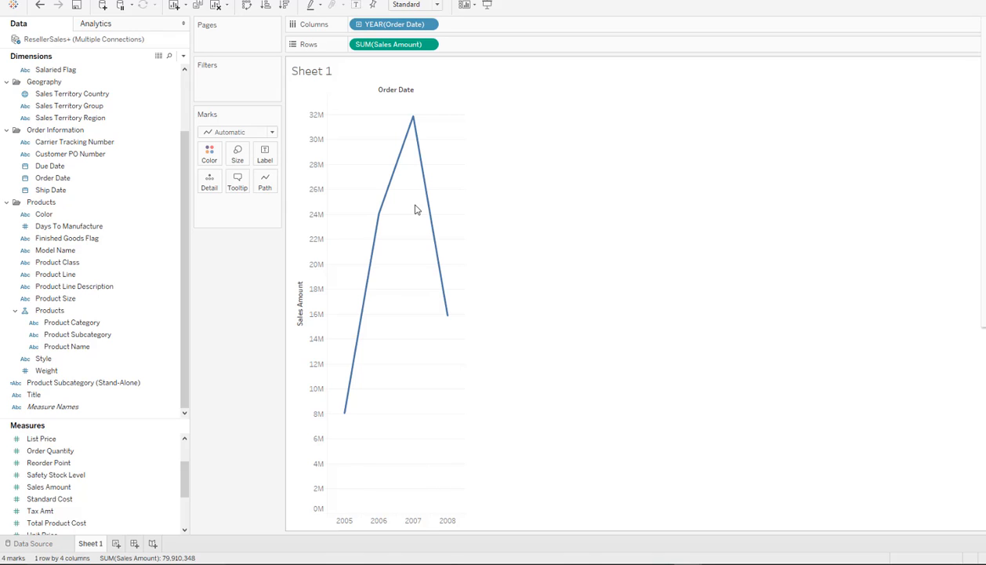
{"action": "left_click", "coordinate": [359, 25]}
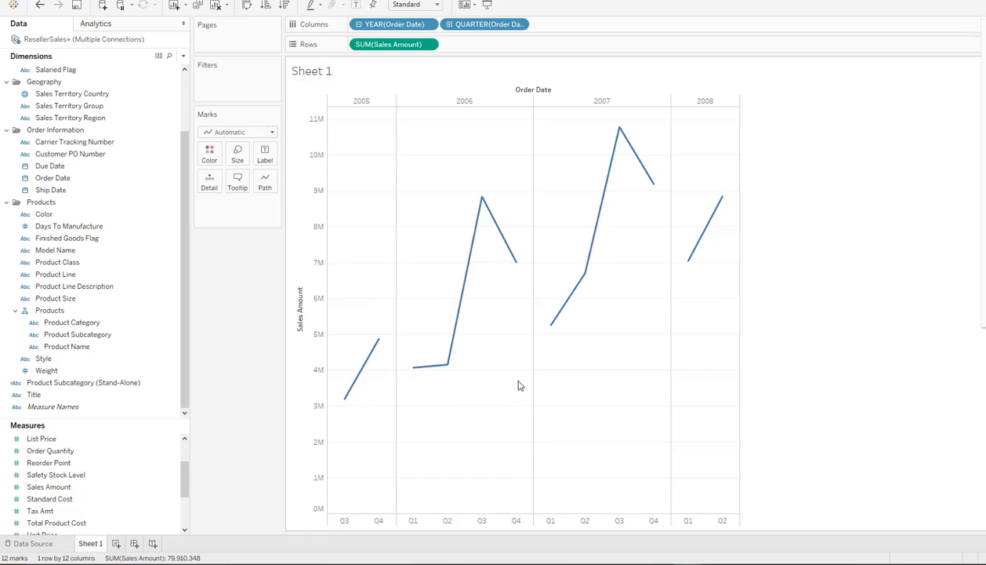
Drill Order Date on Columns down to months and days, and roll it back up to years.
{"action": "left_click", "coordinate": [450, 29]}
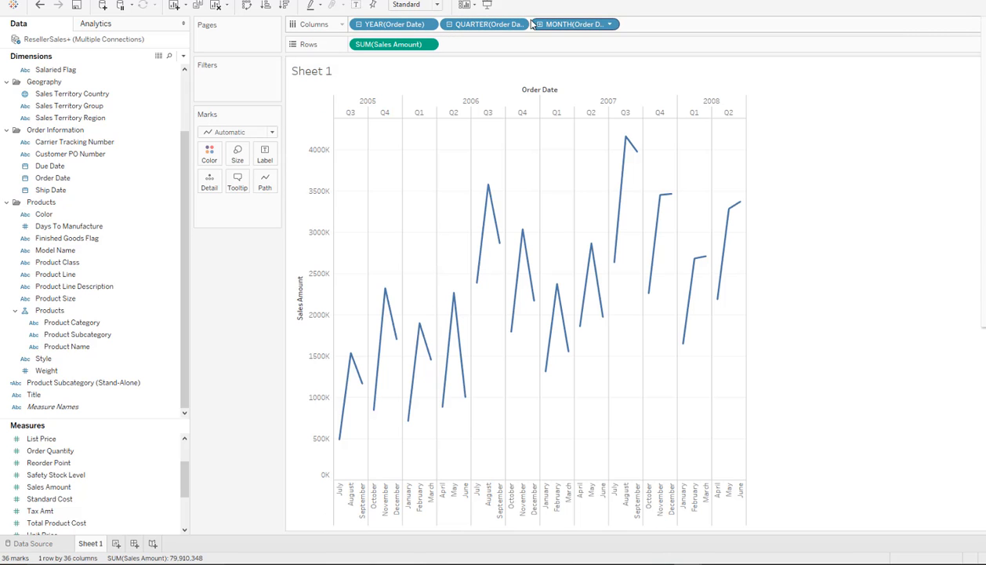
{"action": "left_click", "coordinate": [539, 26]}
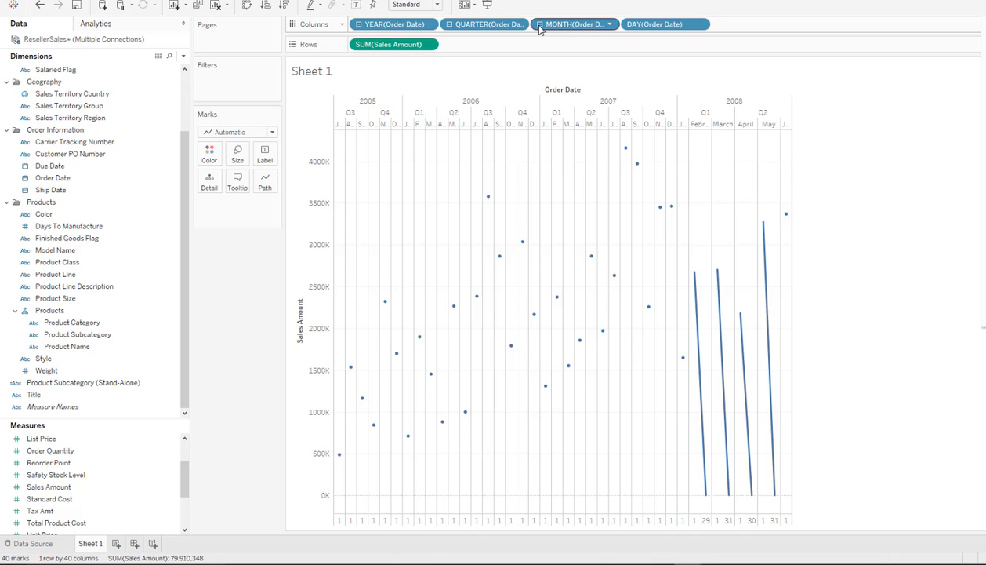
{"action": "left_click", "coordinate": [539, 26]}
{"action": "left_click", "coordinate": [450, 26]}
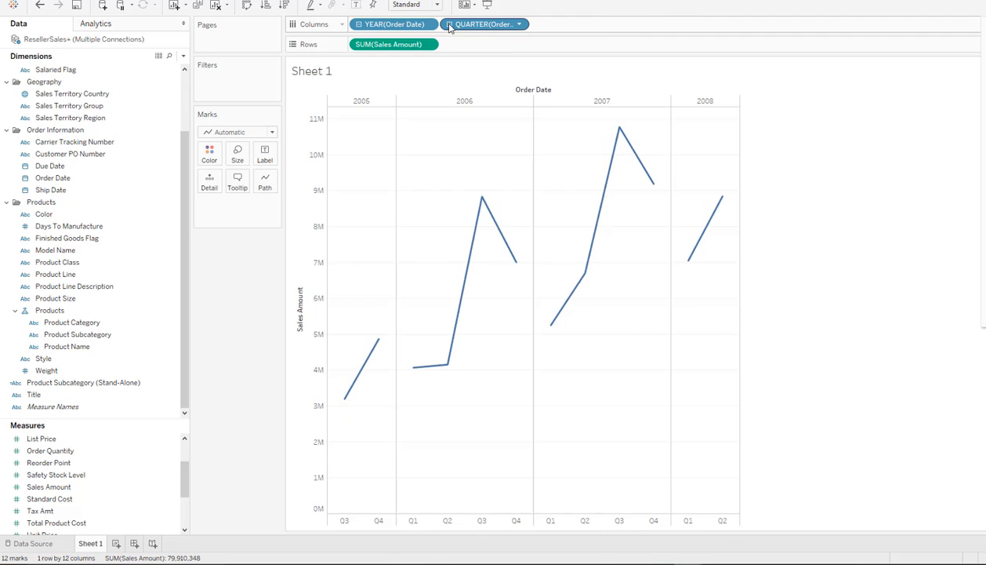
{"action": "left_click", "coordinate": [360, 25]}
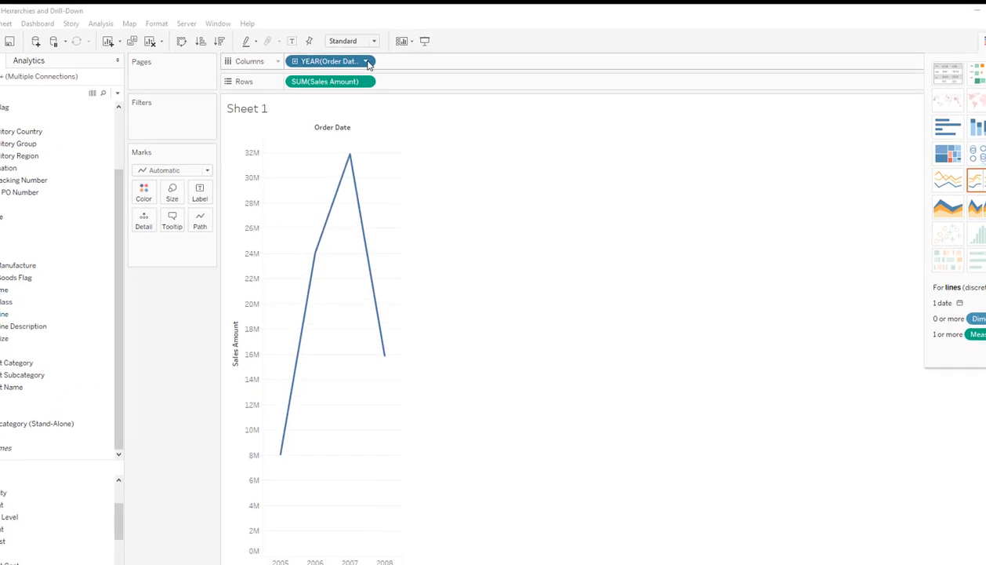
Keep the yearly Order Date discrete, expand it through quarter and month to day, and collapse it to year.
{"action": "left_click", "coordinate": [367, 61]}
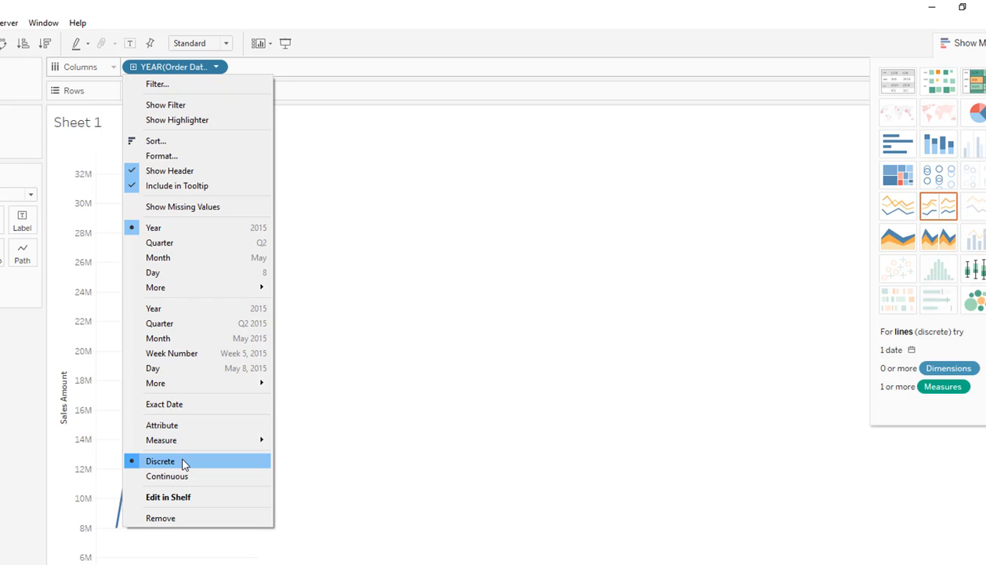
{"action": "left_click", "coordinate": [183, 462]}
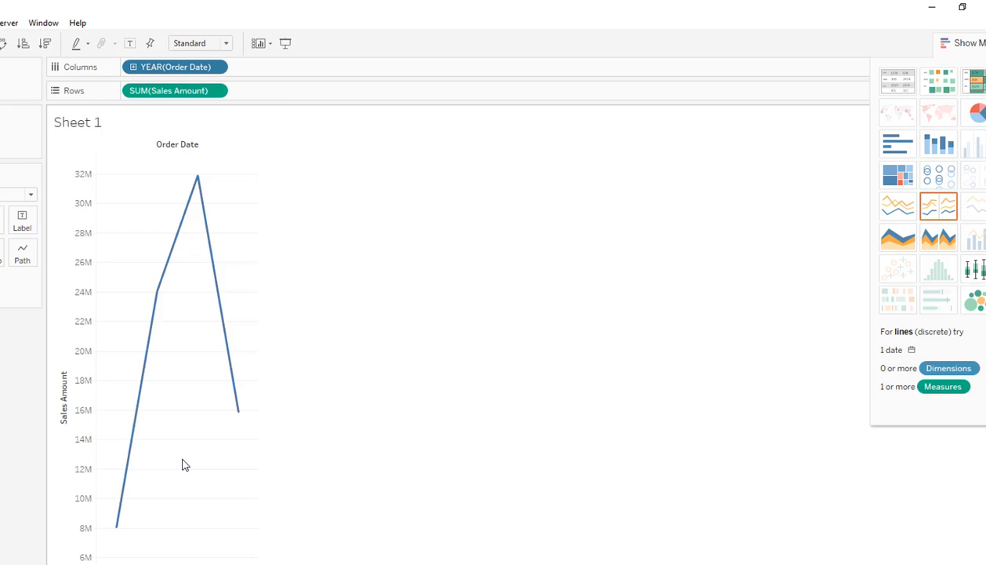
{"action": "left_click", "coordinate": [133, 68]}
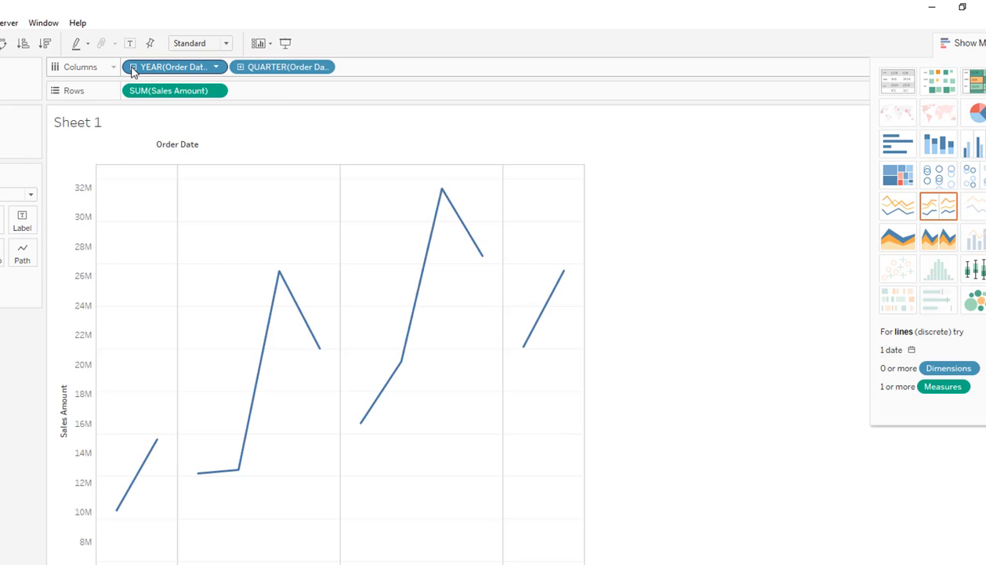
{"action": "left_click", "coordinate": [240, 68]}
{"action": "left_click", "coordinate": [348, 67]}
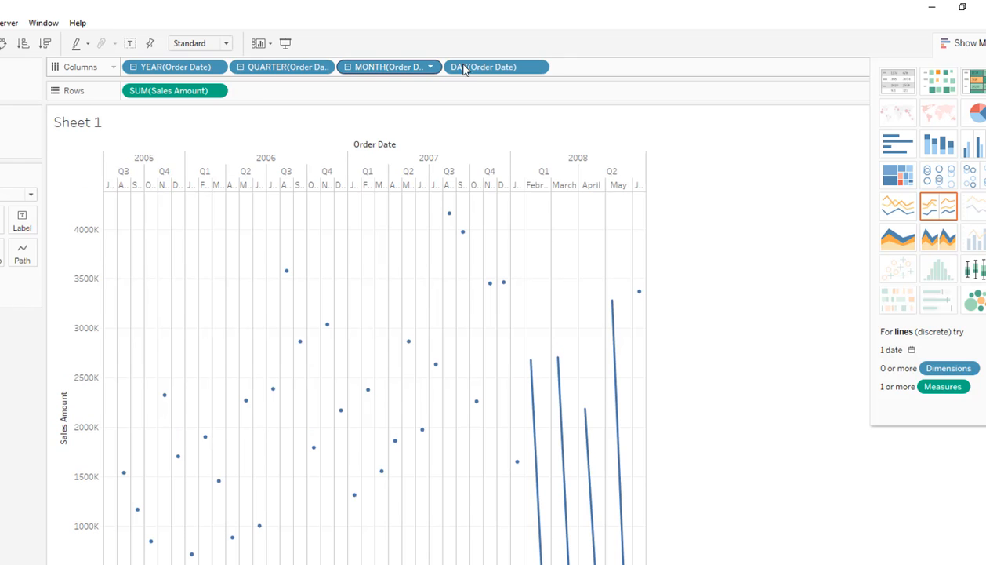
{"action": "left_click", "coordinate": [133, 68]}
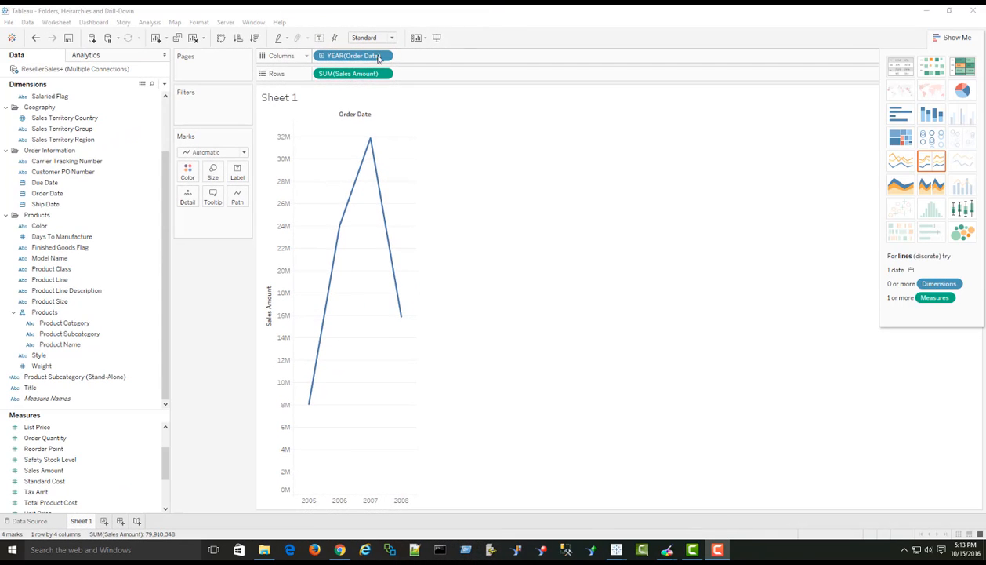
Replace the yearly Order Date on Columns with the discrete MONTH(Order Date) using the Drop Field choices.
{"action": "left_click_drag", "start_coordinate": [359, 61], "coordinate": [57, 189]}
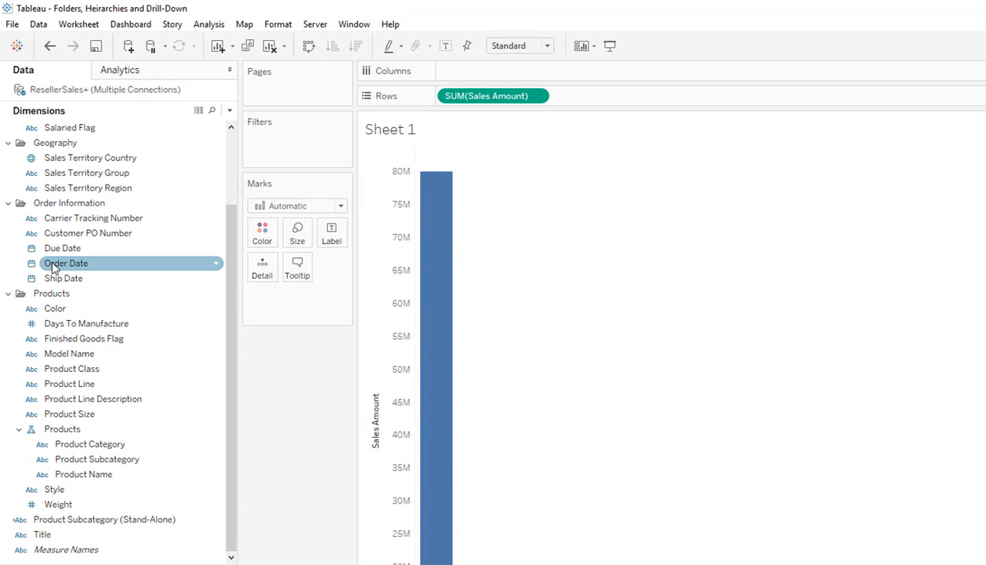
{"action": "left_click", "coordinate": [51, 269]}
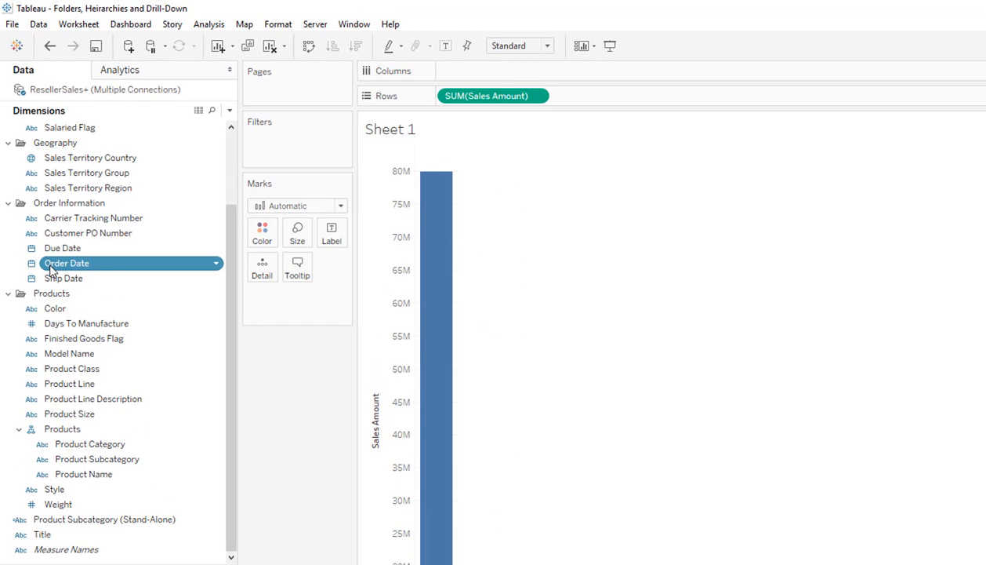
{"action": "left_click_drag", "start_coordinate": [51, 268], "coordinate": [463, 77]}
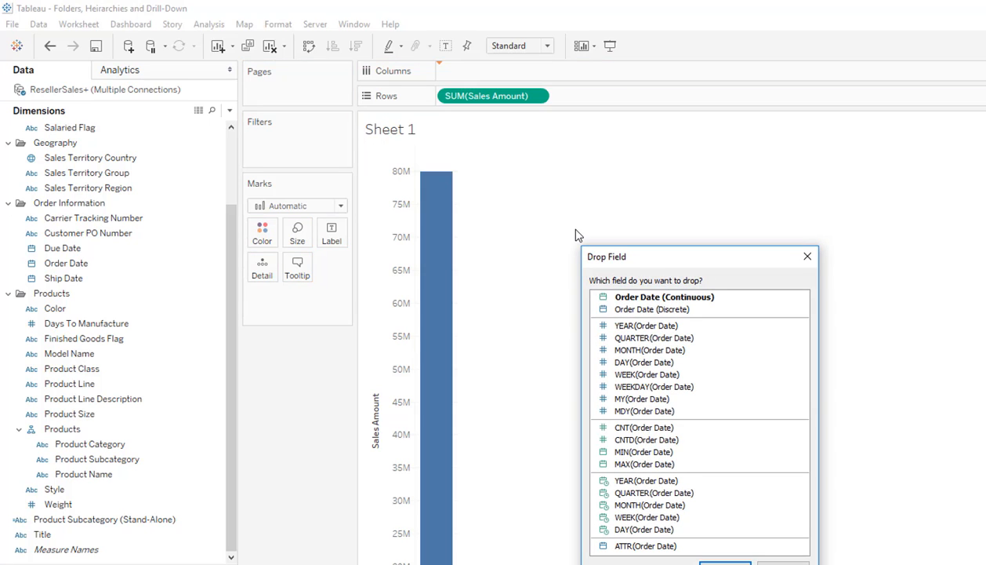
{"action": "left_click", "coordinate": [635, 352]}
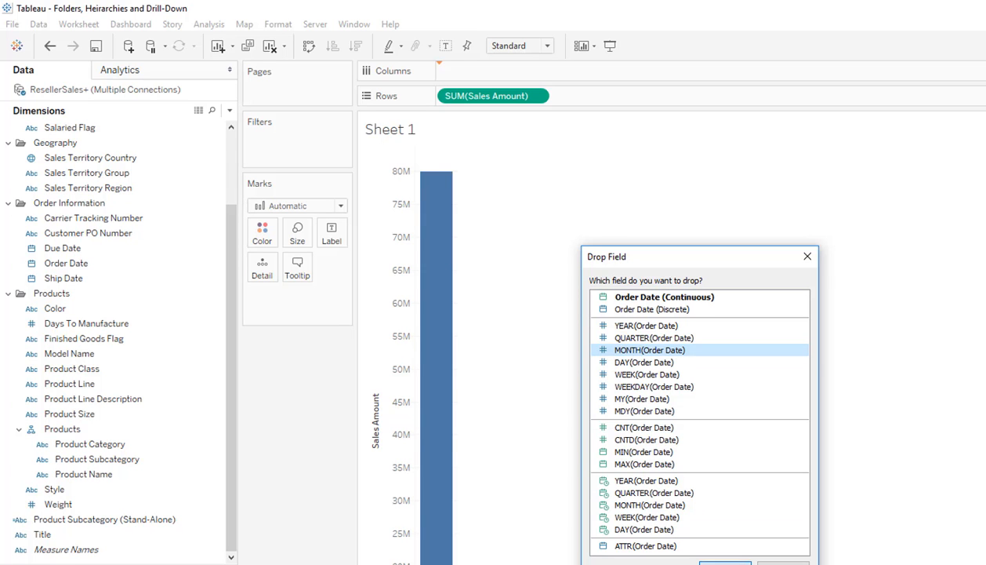
{"action": "left_click", "coordinate": [725, 563]}
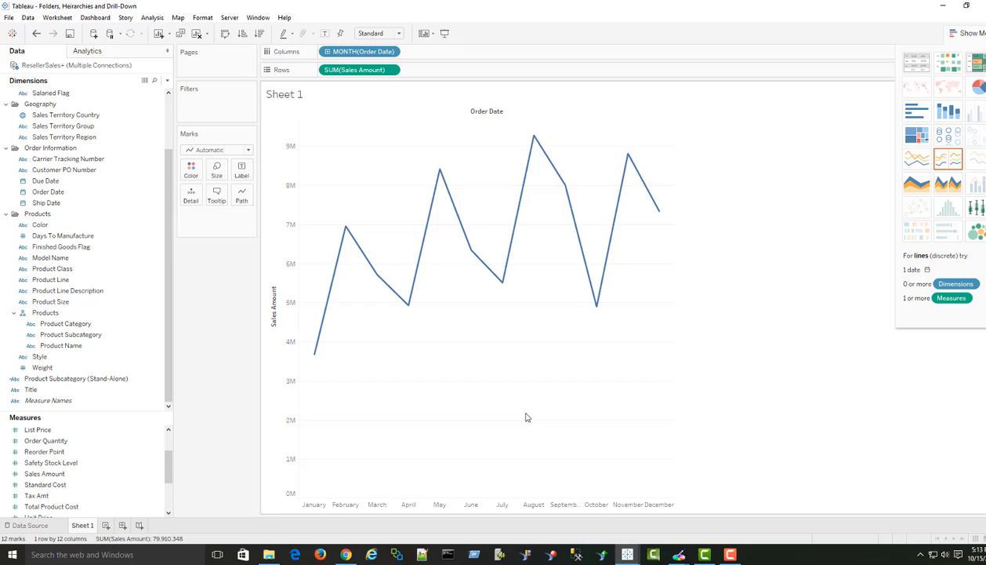
Change Order Date on Columns to the continuous month level that includes the year (May 2015 format).
{"action": "left_click", "coordinate": [391, 52]}
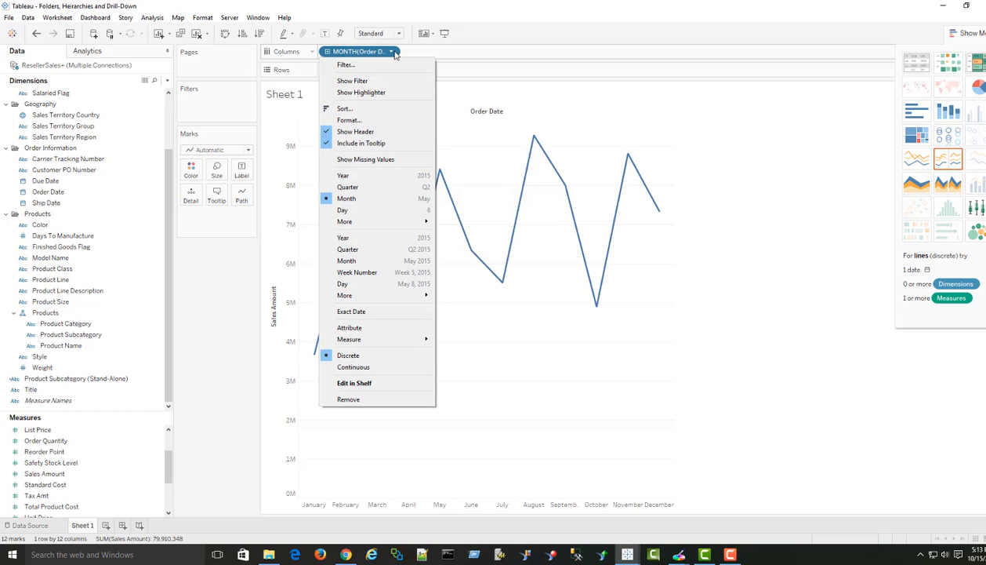
{"action": "left_click", "coordinate": [391, 52]}
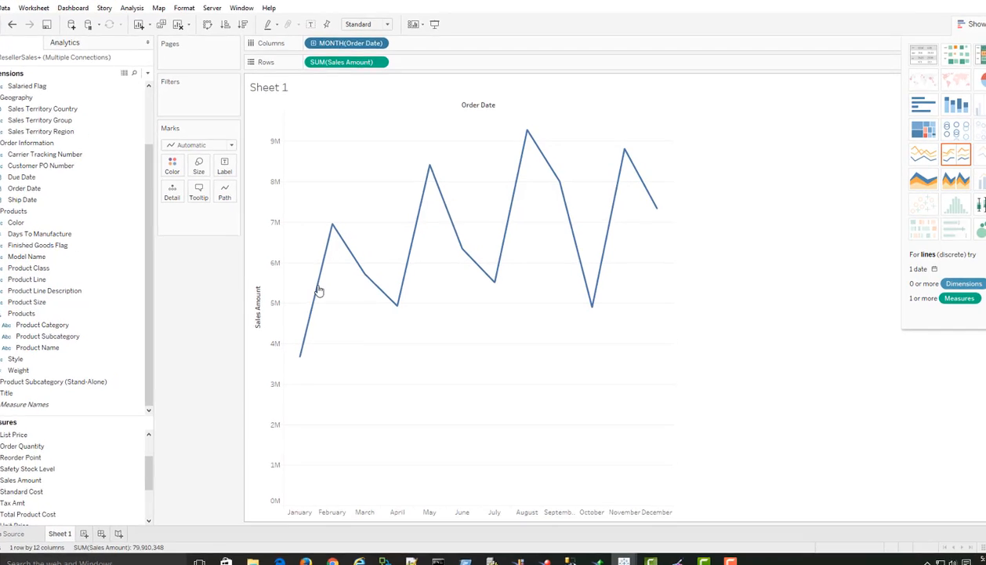
{"action": "mouse_move", "coordinate": [323, 327]}
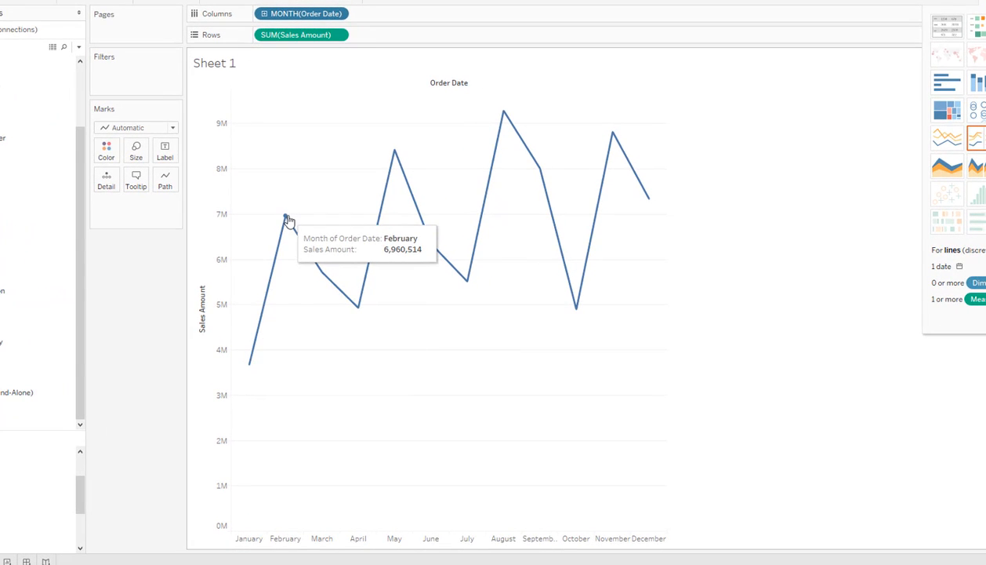
{"action": "mouse_move", "coordinate": [361, 310]}
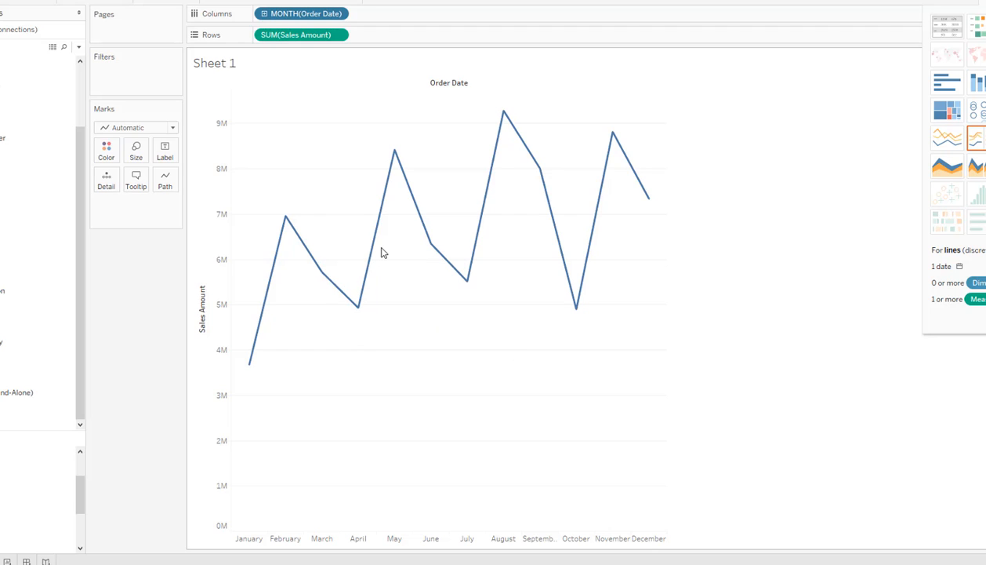
{"action": "left_click", "coordinate": [339, 14]}
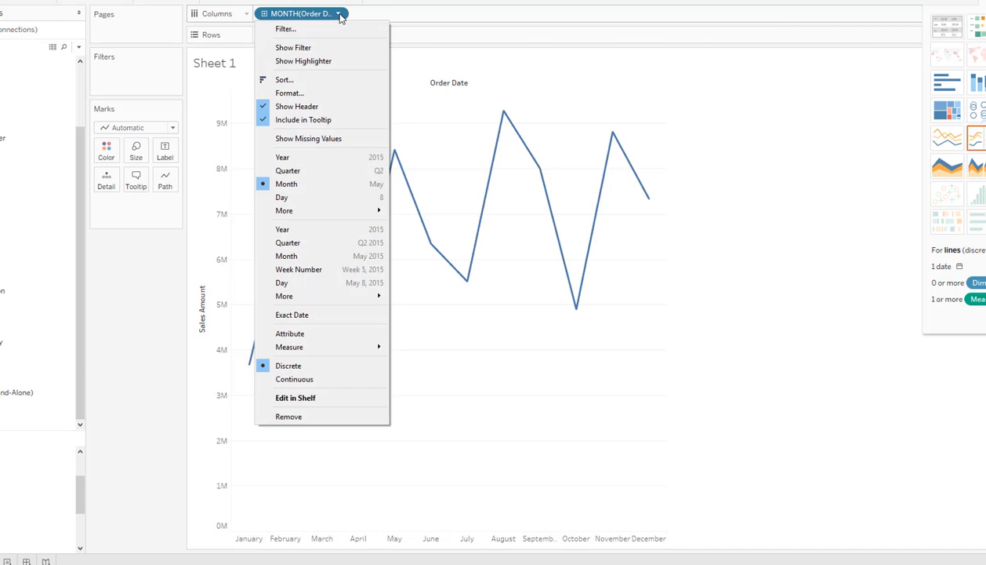
{"action": "left_click", "coordinate": [265, 257]}
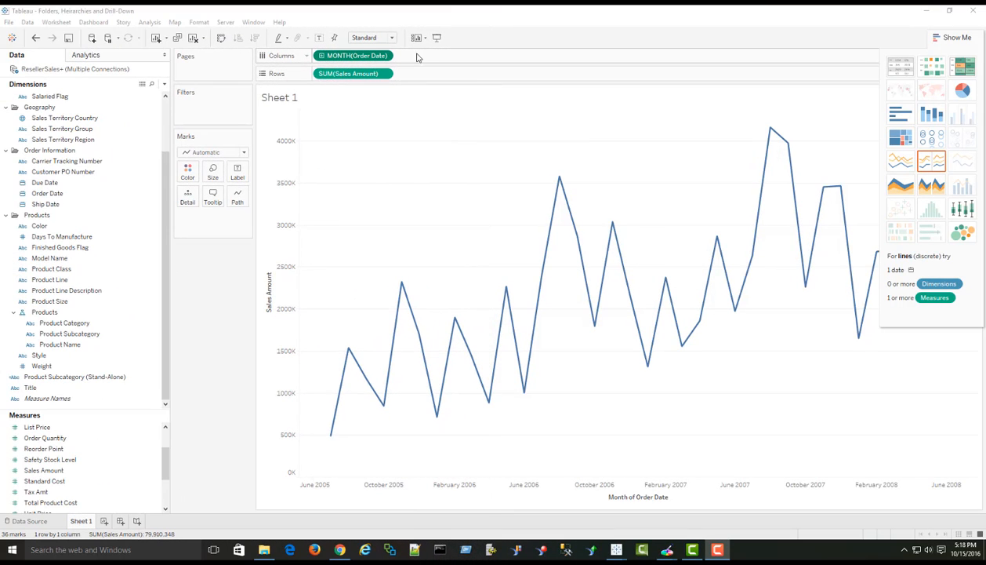
Drill the continuous monthly Order Date down to week and day.
{"action": "left_click", "coordinate": [386, 56]}
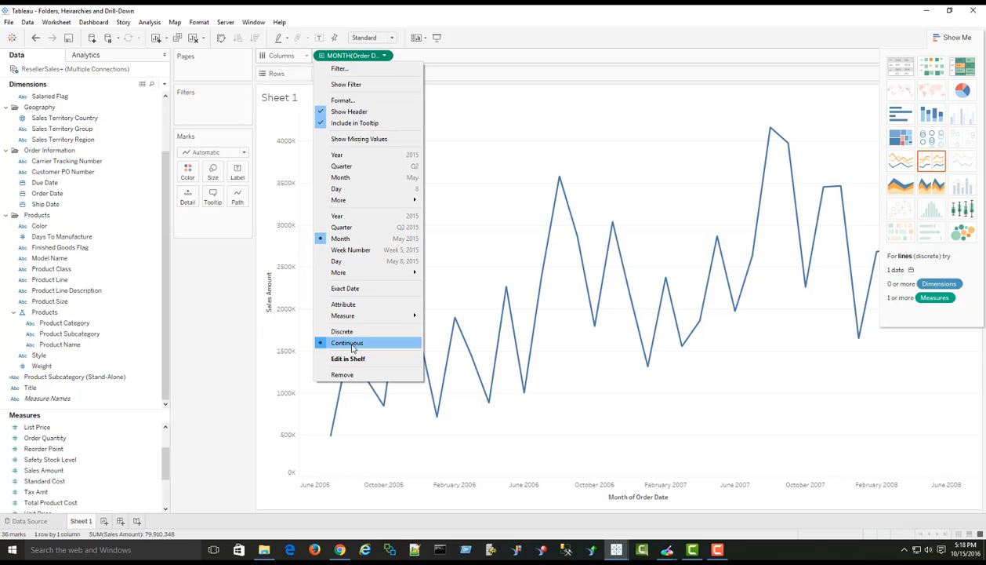
{"action": "left_click", "coordinate": [453, 59]}
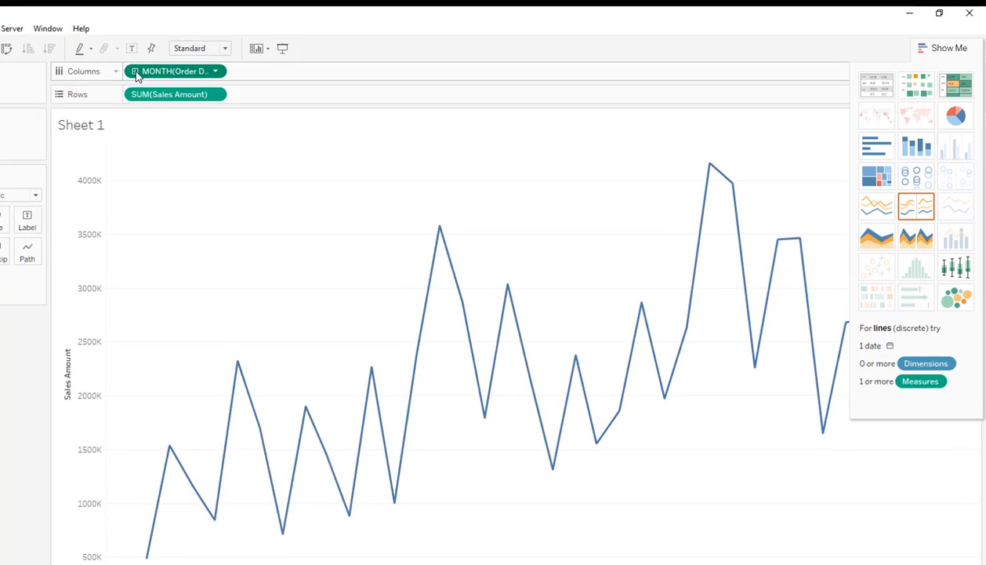
{"action": "left_click", "coordinate": [136, 72]}
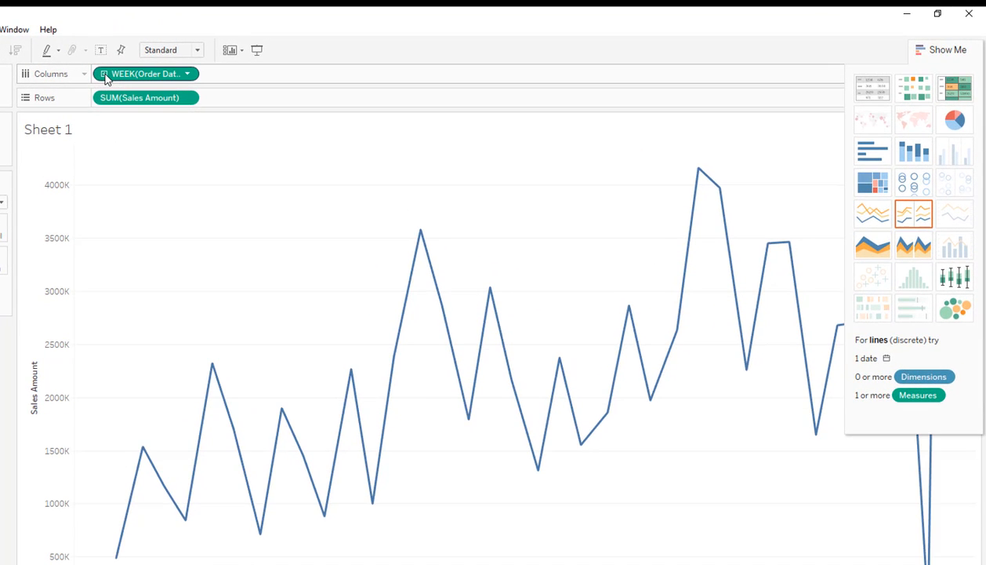
{"action": "left_click", "coordinate": [105, 75]}
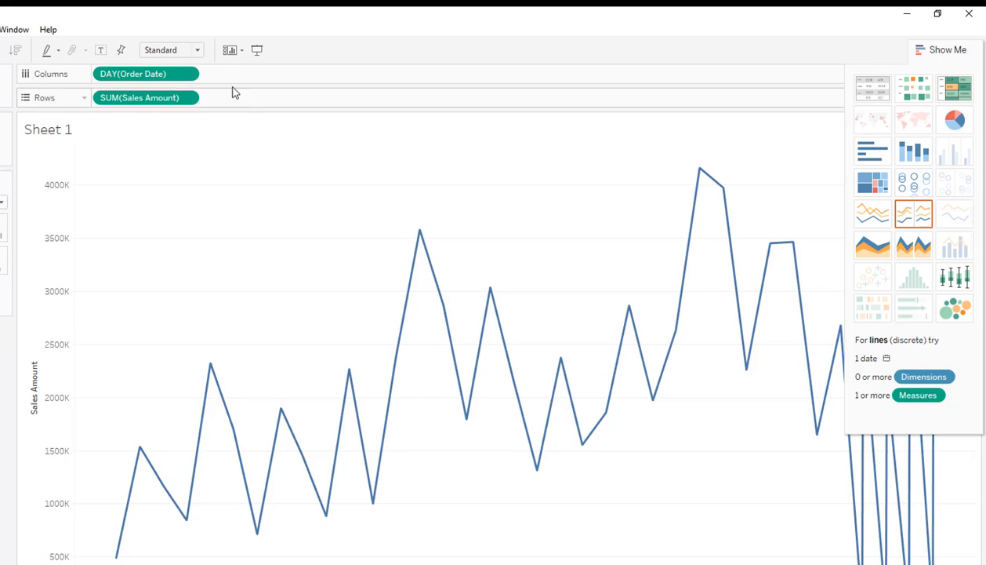
Set Order Date on Columns to continuous Year and drill it down through quarter and month to week.
{"action": "left_click", "coordinate": [188, 74]}
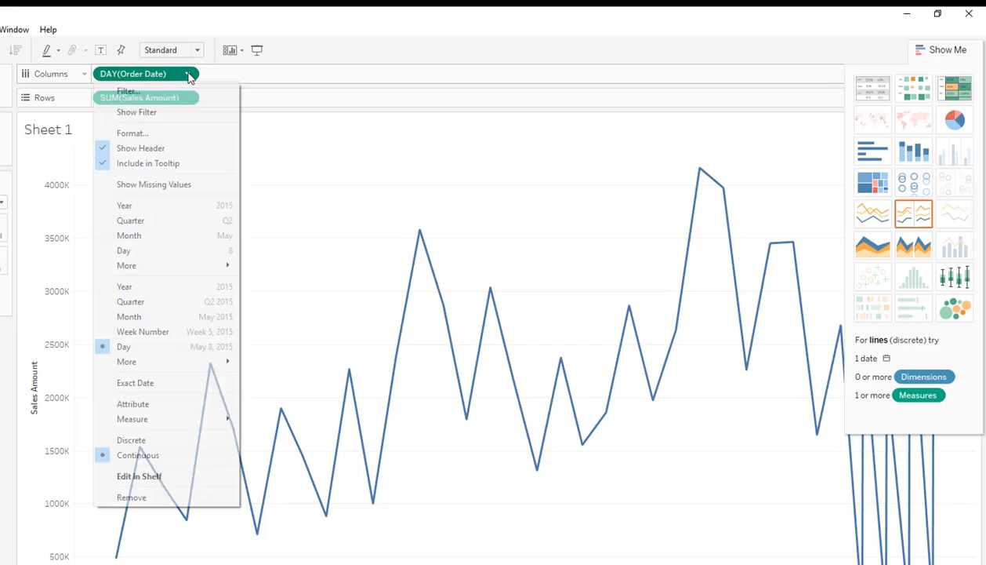
{"action": "left_click", "coordinate": [126, 289]}
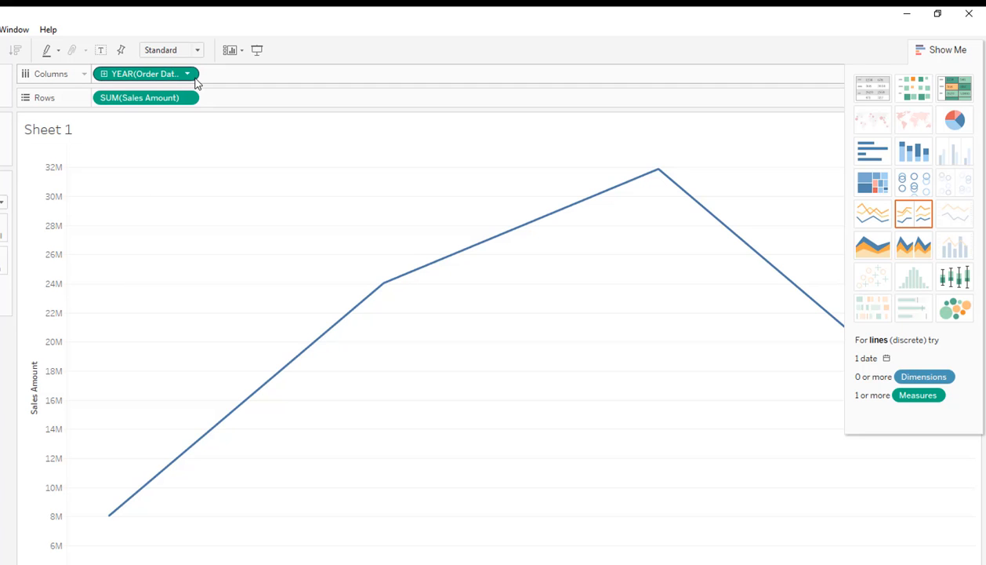
{"action": "left_click", "coordinate": [104, 75]}
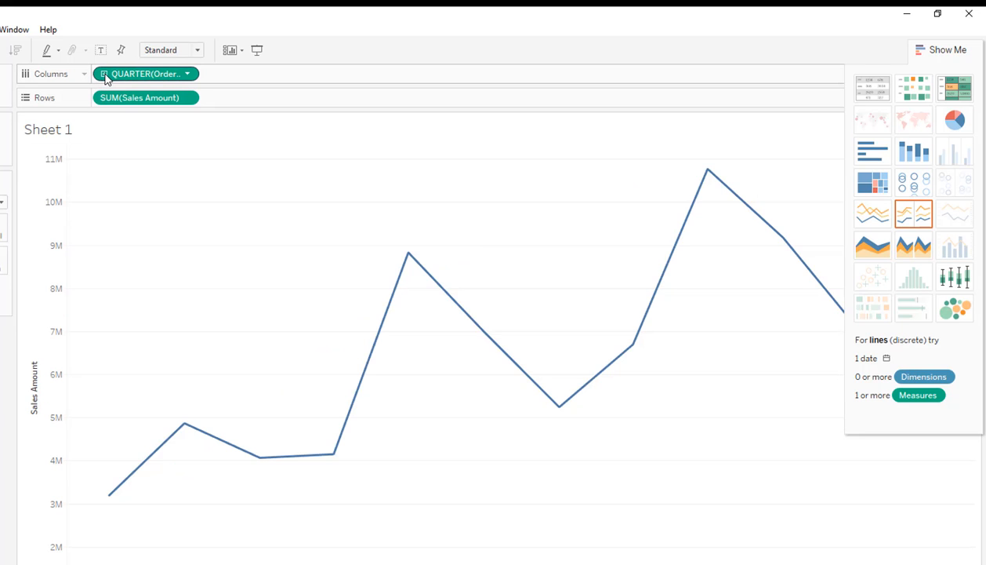
{"action": "left_click", "coordinate": [104, 75]}
{"action": "left_click", "coordinate": [104, 75]}
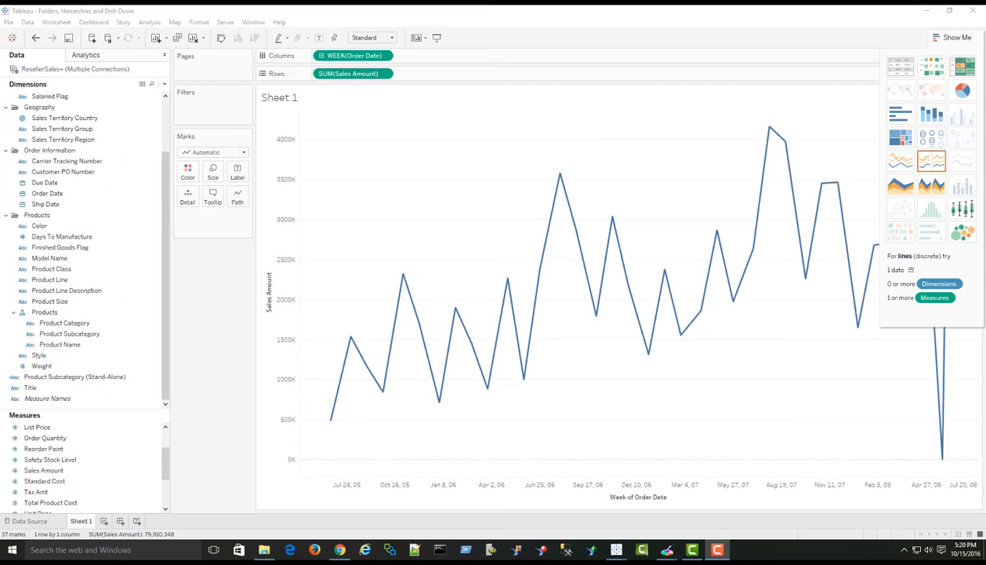
{"action": "scroll", "coordinate": [157, 153], "scroll_direction": "up", "scroll_amount": 2}
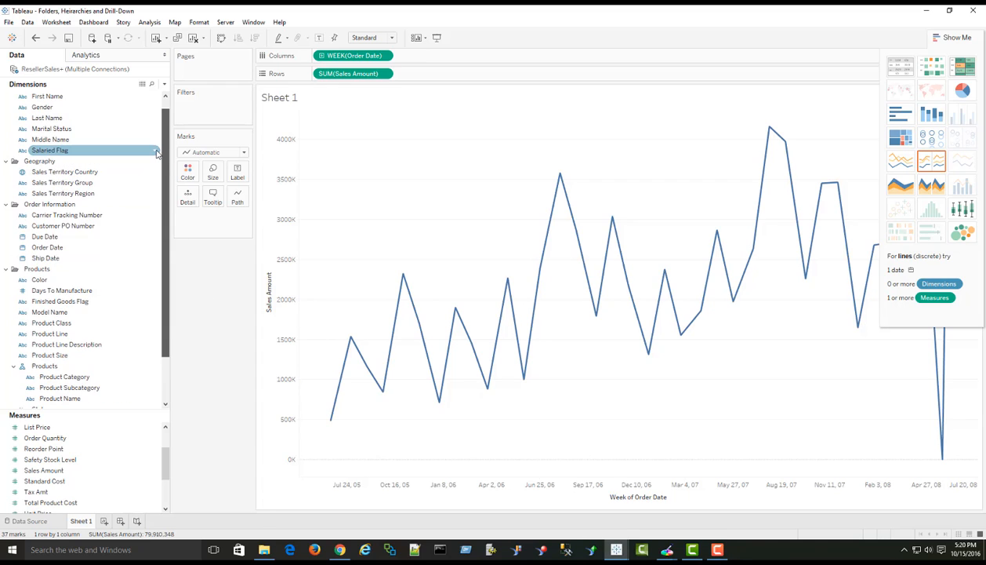
{"action": "scroll", "coordinate": [165, 164], "scroll_direction": "down", "scroll_amount": 2}
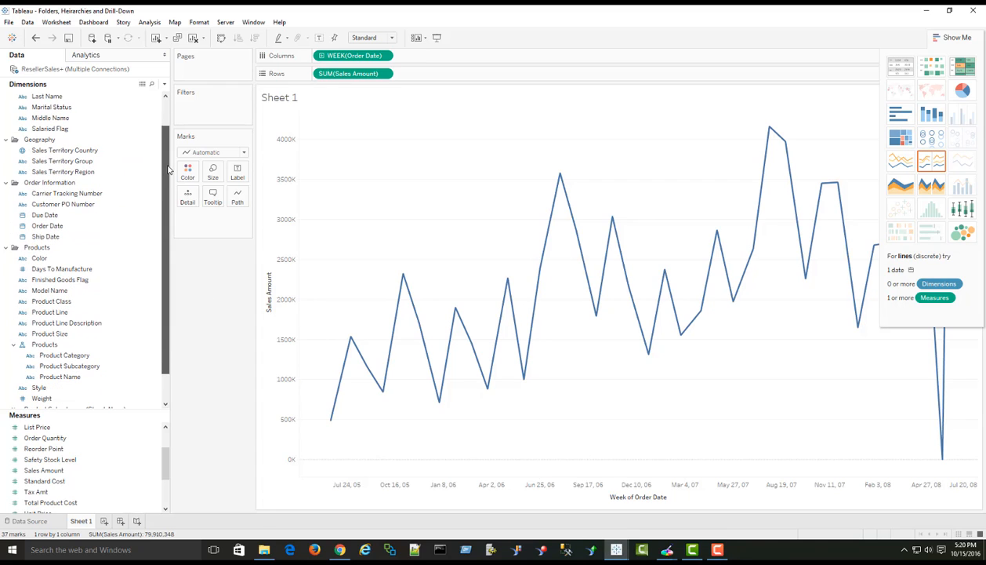
{"action": "scroll", "coordinate": [167, 168], "scroll_direction": "down", "scroll_amount": 1}
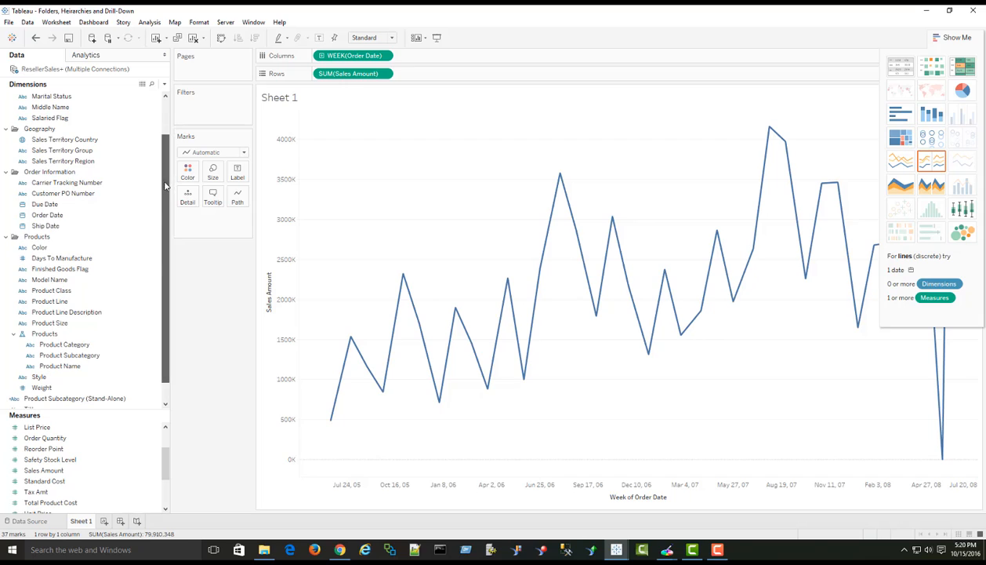
{"action": "left_click", "coordinate": [57, 345]}
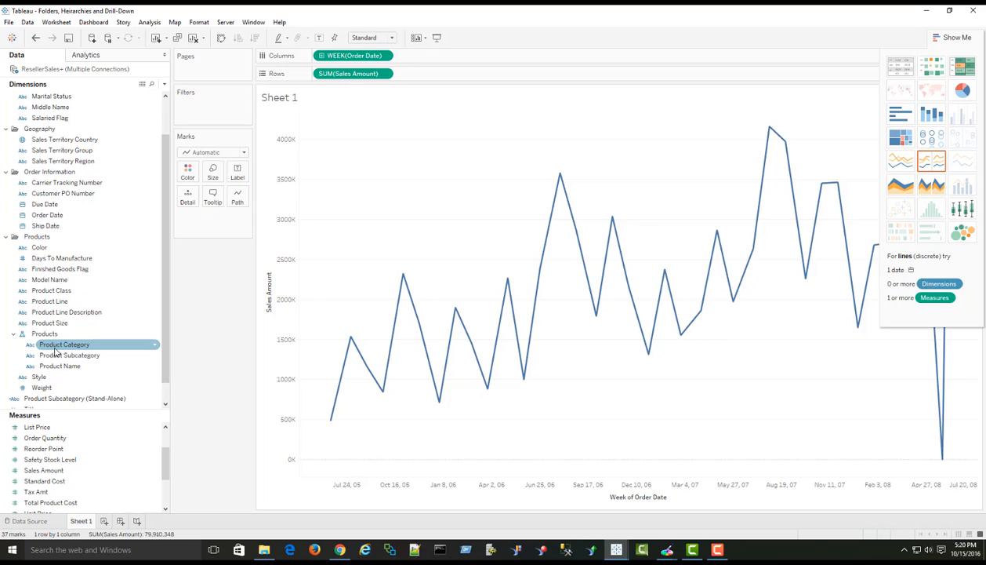
{"action": "left_click", "coordinate": [61, 367]}
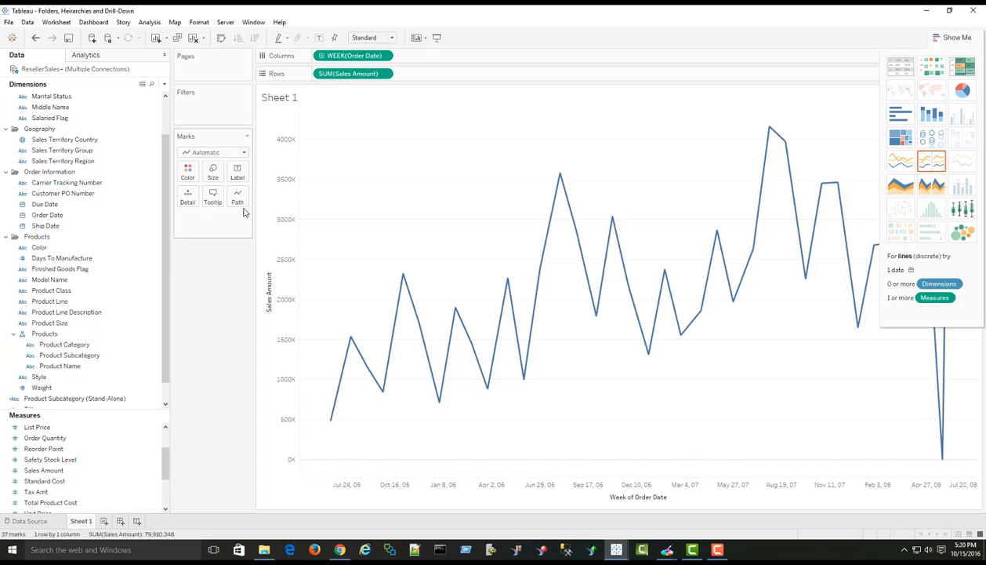
{"action": "left_click", "coordinate": [385, 56]}
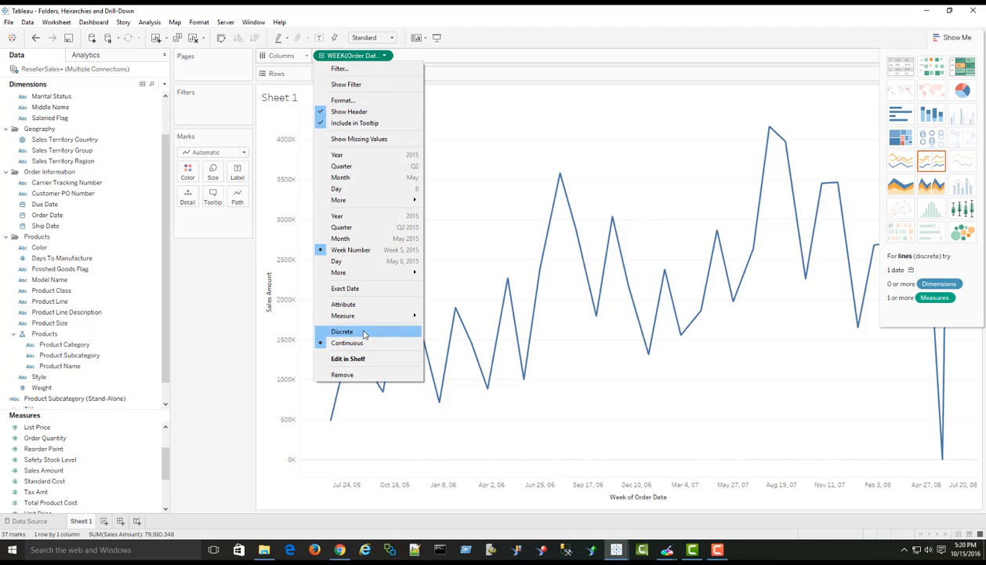
{"action": "left_click", "coordinate": [455, 54]}
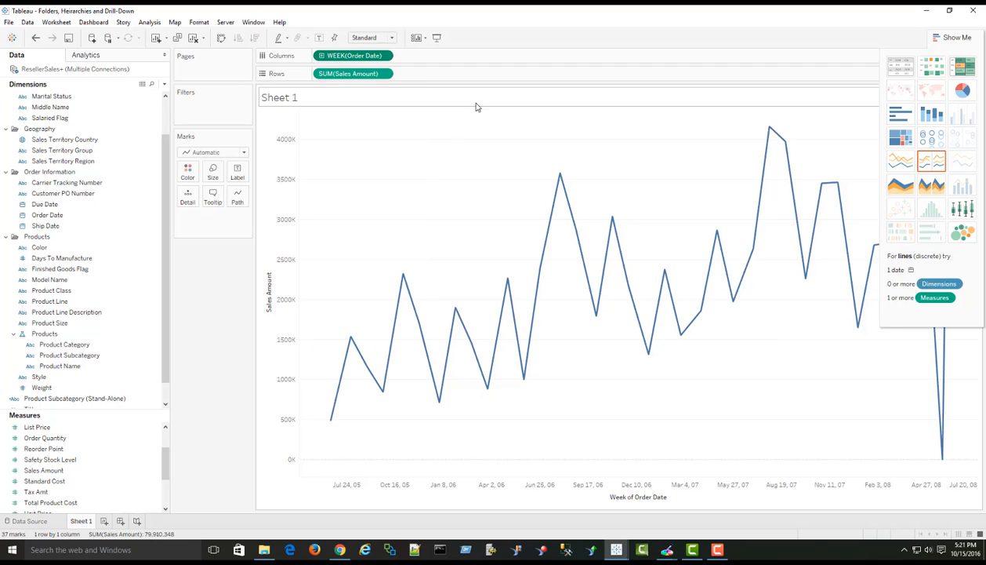
View the full underlying data for the October 29, 2006 week mark and look through its rows to the end.
{"action": "mouse_move", "coordinate": [555, 192]}
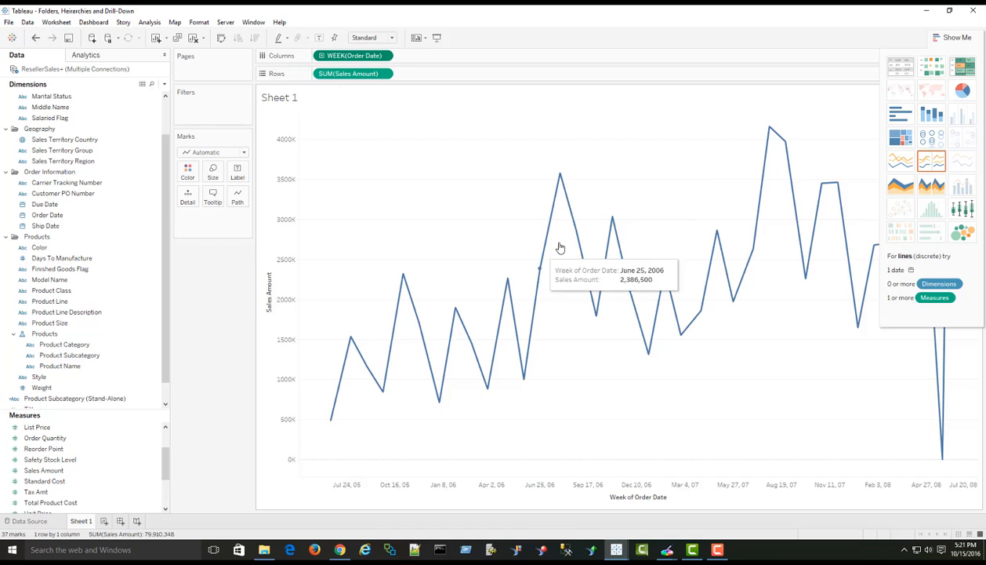
{"action": "mouse_move", "coordinate": [613, 218]}
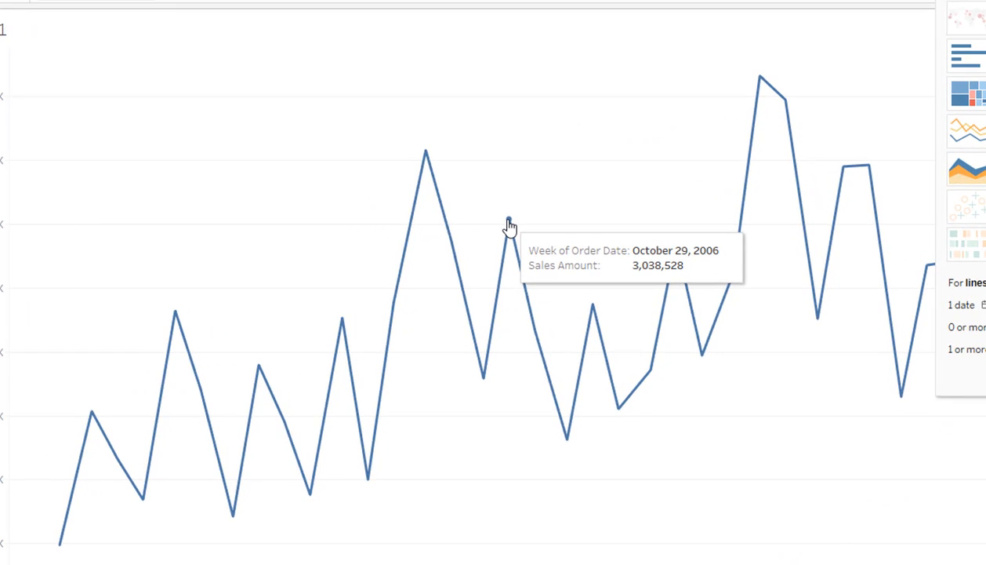
{"action": "left_click", "coordinate": [508, 222]}
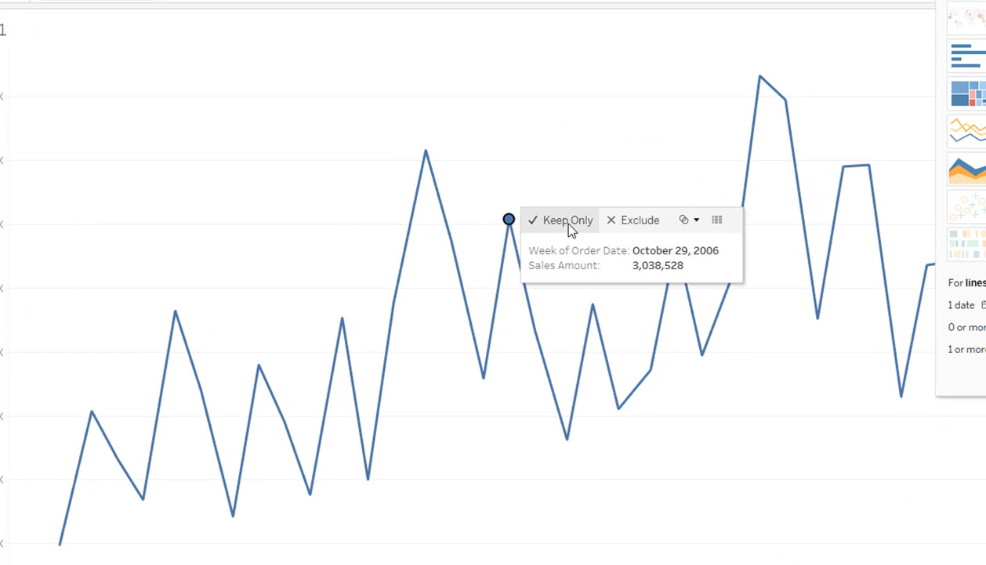
{"action": "left_click", "coordinate": [718, 221]}
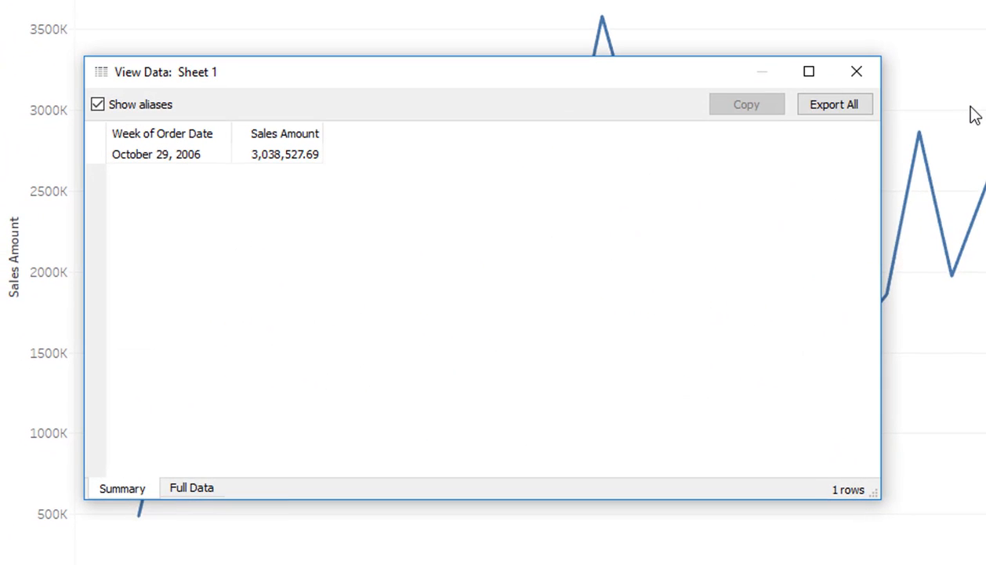
{"action": "left_click", "coordinate": [194, 492]}
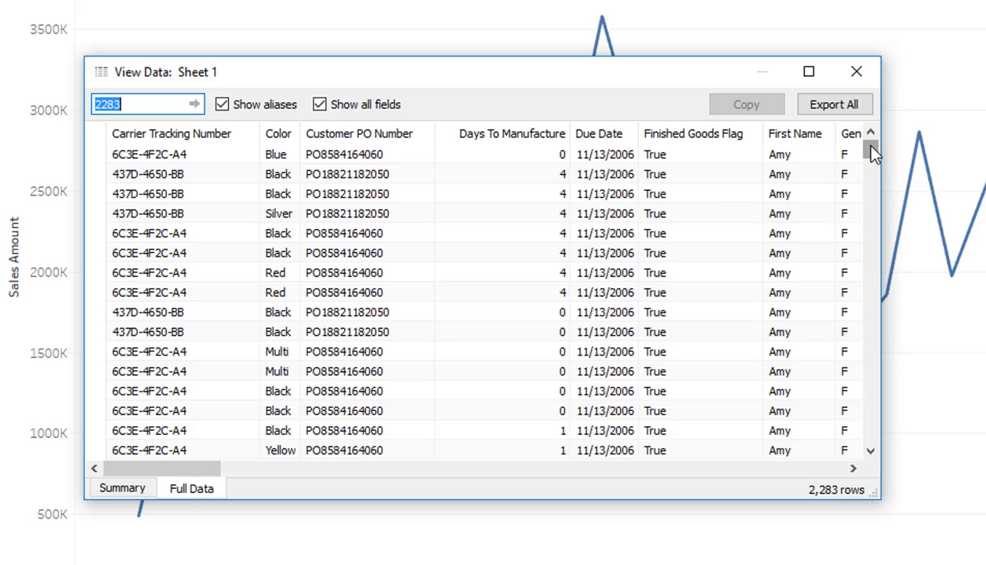
{"action": "left_click_drag", "start_coordinate": [872, 149], "coordinate": [864, 464]}
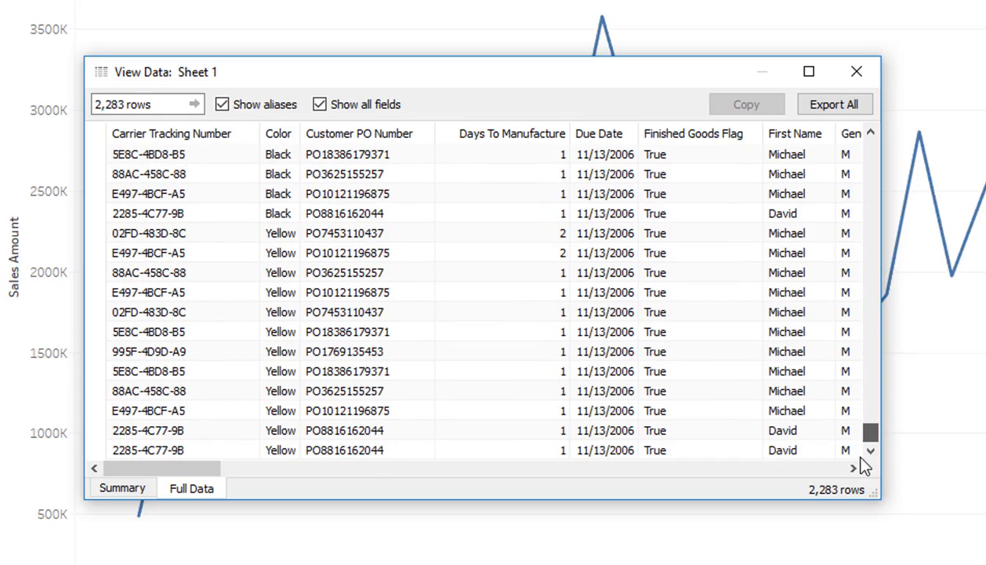
Export all of the mark's full data rows to the Documents folder as Test123.csv.
{"action": "left_click", "coordinate": [833, 109]}
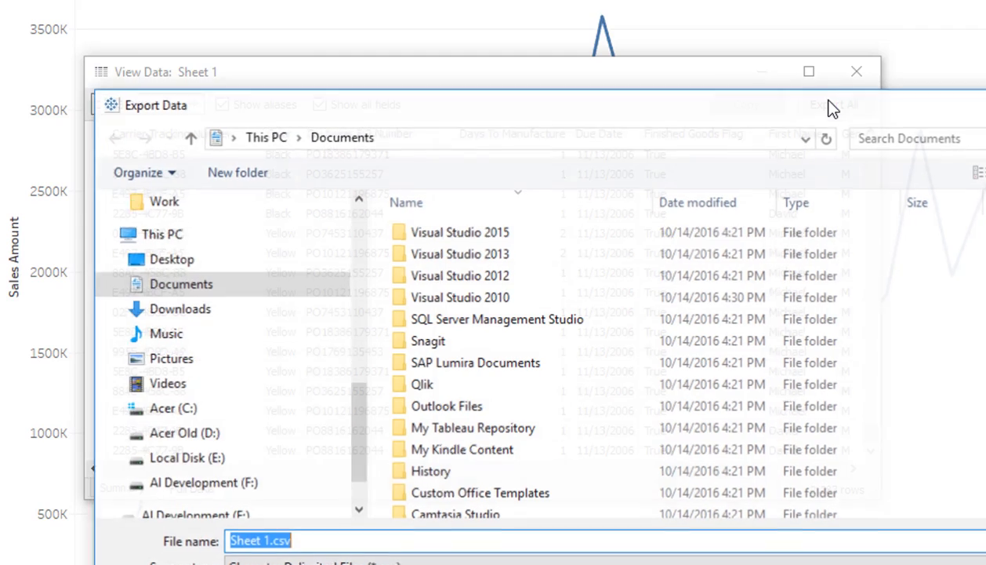
{"action": "left_click_drag", "start_coordinate": [620, 116], "coordinate": [433, 3]}
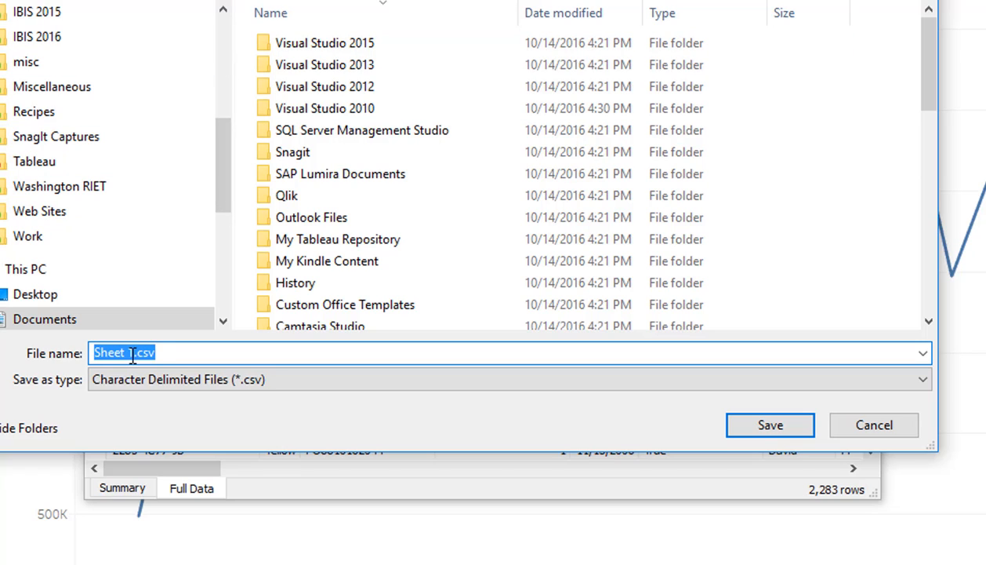
{"action": "left_click_drag", "start_coordinate": [132, 353], "coordinate": [62, 369]}
{"action": "type", "text": "W"}
{"action": "key", "text": "BackSpace"}
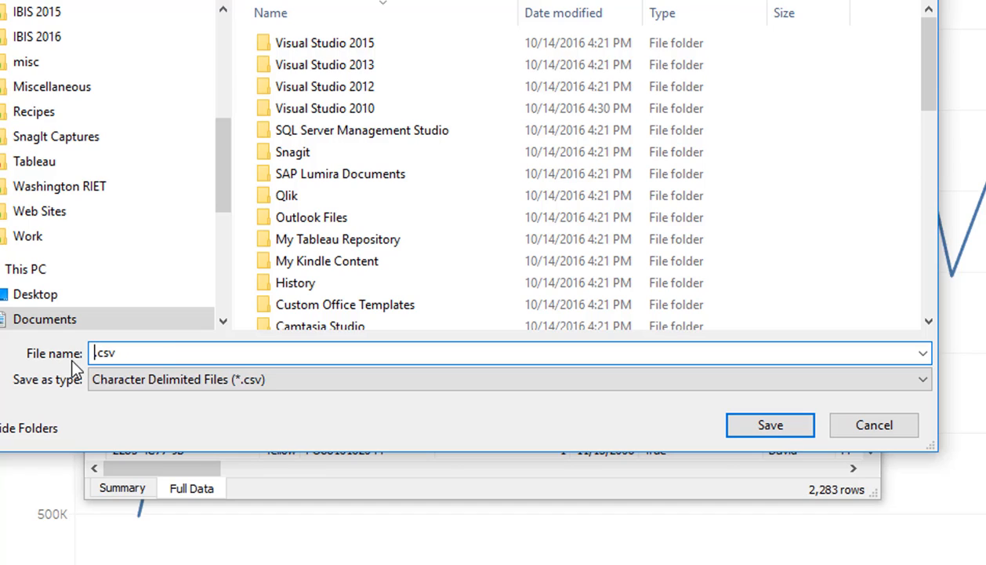
{"action": "type", "text": "Test123"}
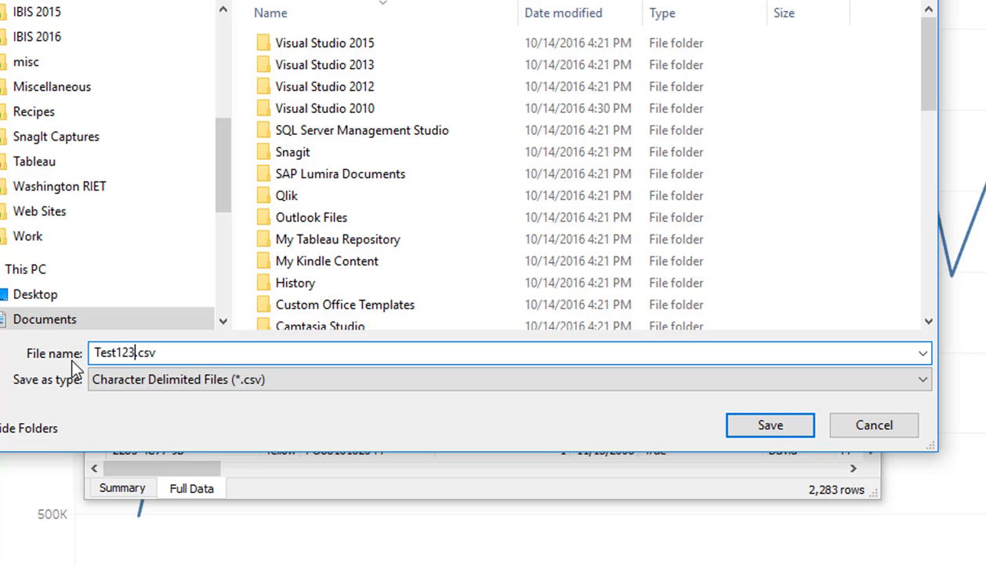
{"action": "left_click", "coordinate": [771, 428]}
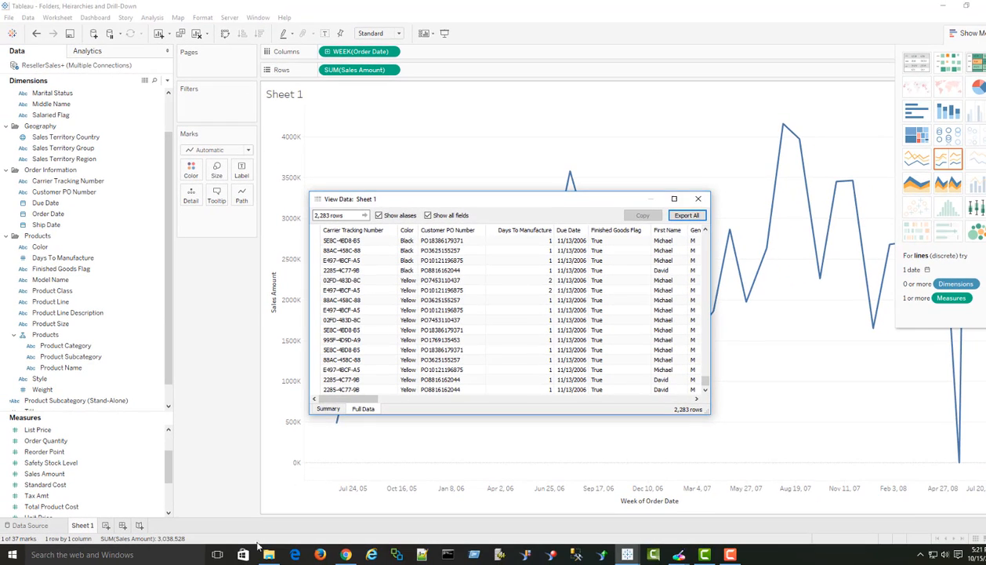
Switch to File Explorer, locate Test123.csv in the Documents folder, and open it in Excel.
{"action": "left_click", "coordinate": [272, 556]}
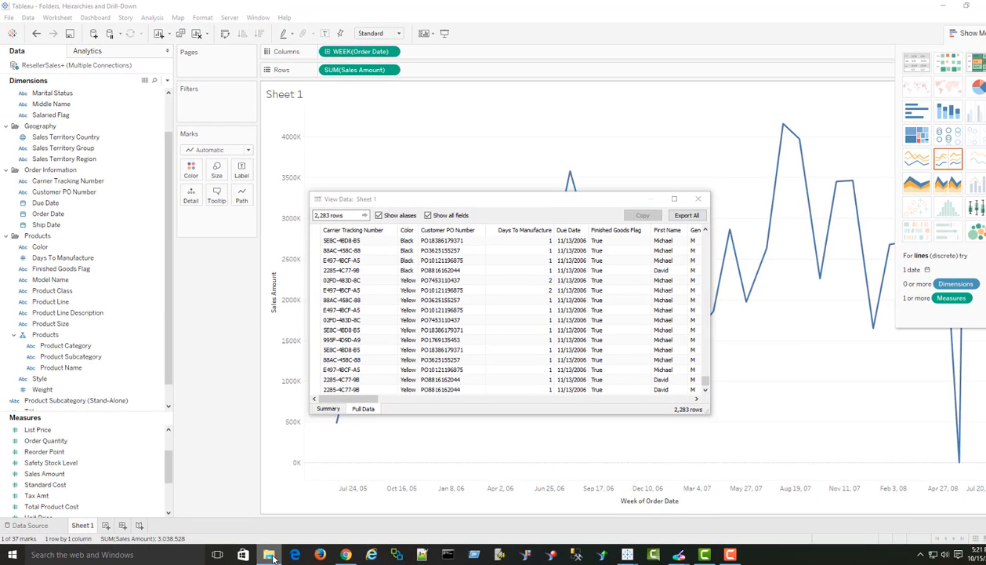
{"action": "left_click", "coordinate": [269, 556]}
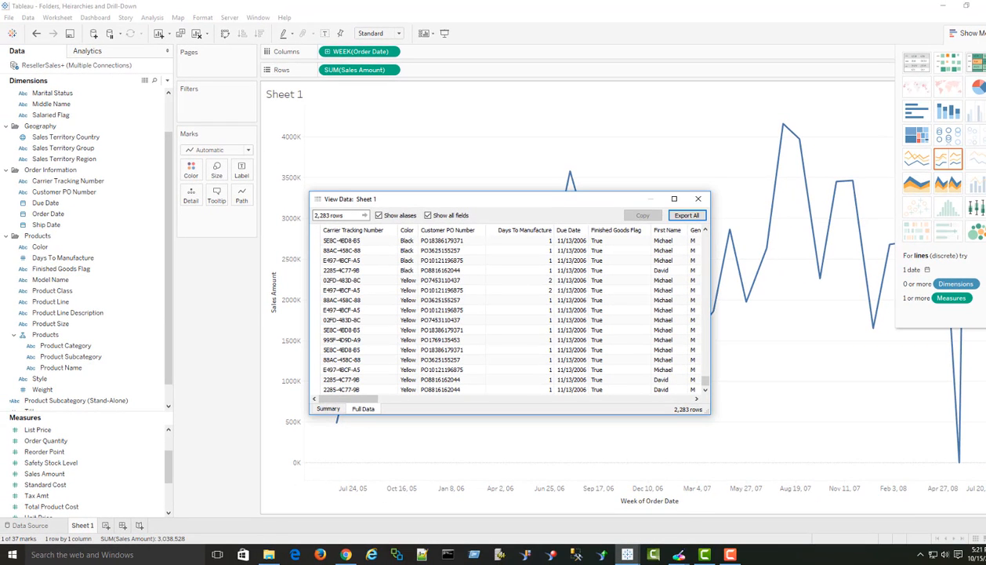
{"action": "left_click", "coordinate": [269, 554]}
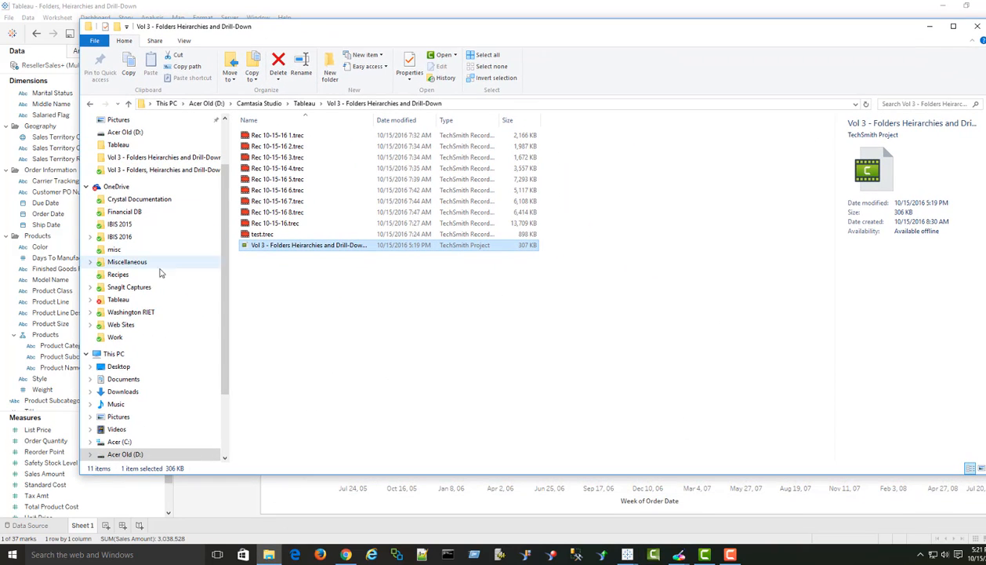
{"action": "left_click", "coordinate": [131, 379]}
{"action": "left_click", "coordinate": [302, 134]}
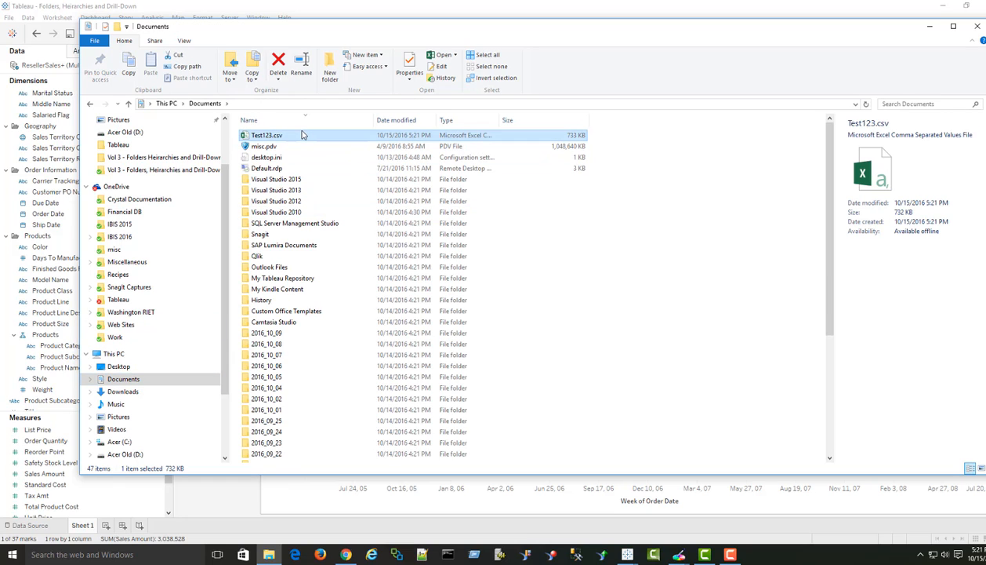
{"action": "double_click", "coordinate": [303, 135]}
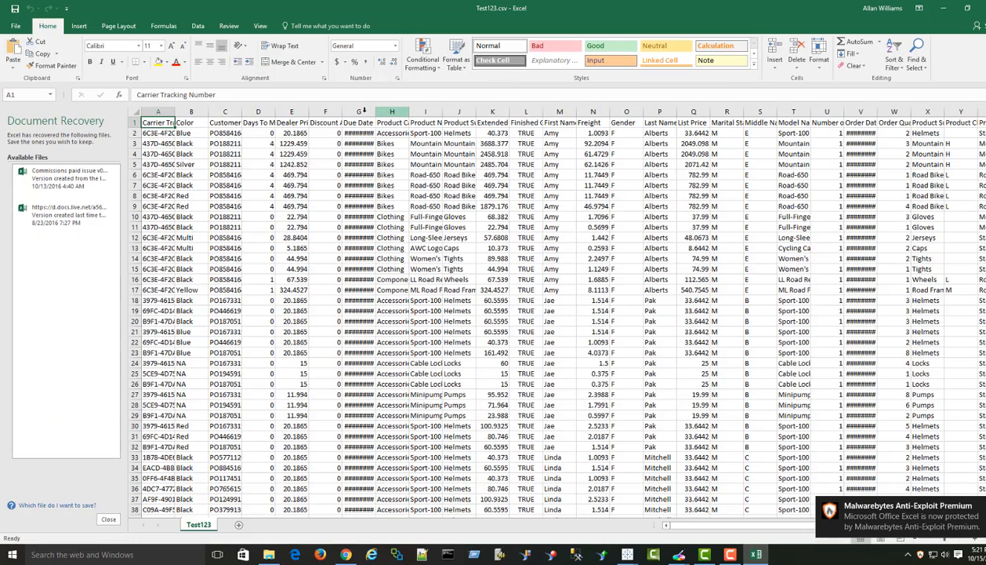
Auto-fit all column widths in Test123.csv to examine the exported records, and close the workbook.
{"action": "left_click", "coordinate": [135, 111]}
{"action": "double_click", "coordinate": [171, 115]}
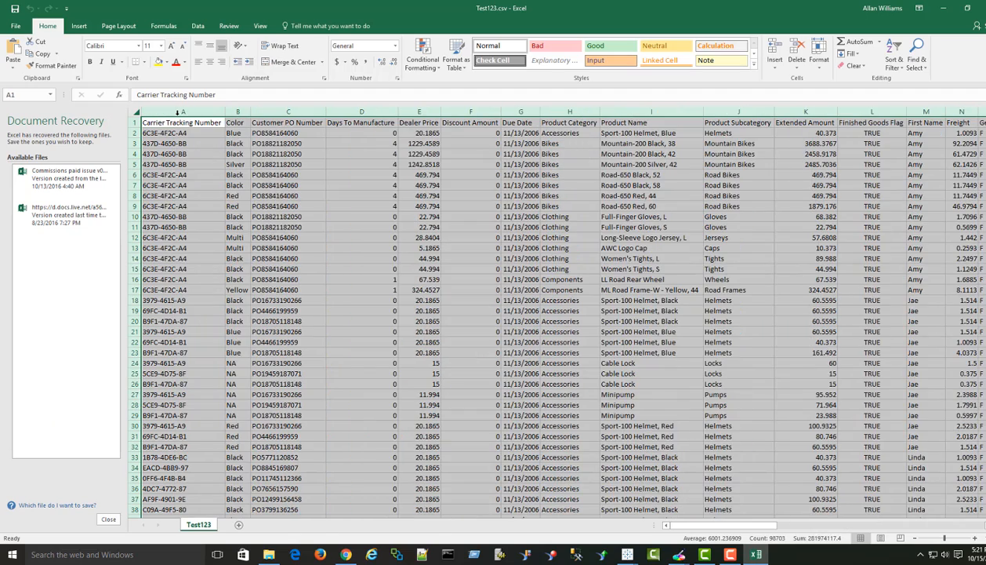
{"action": "left_click", "coordinate": [343, 153]}
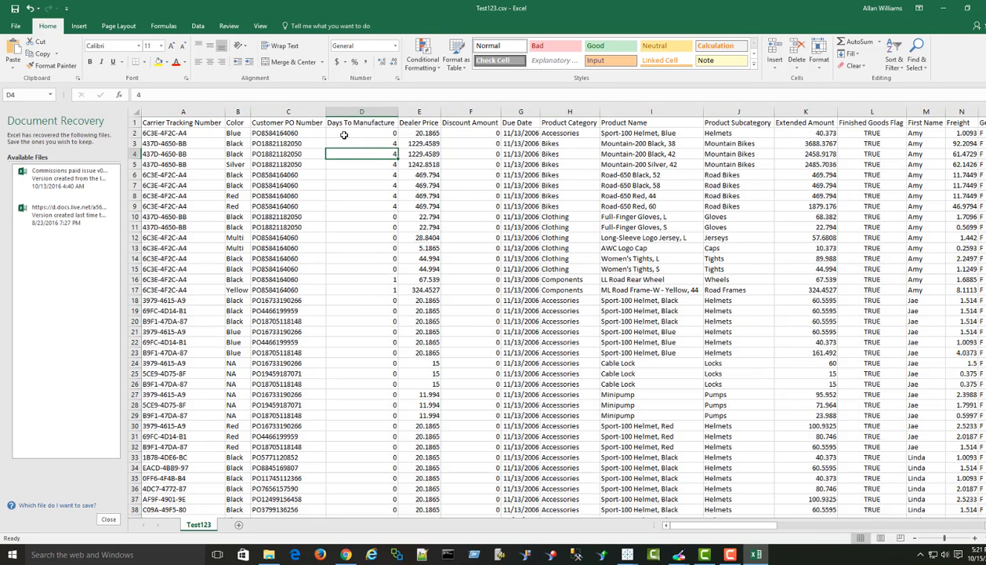
{"action": "left_click", "coordinate": [343, 135]}
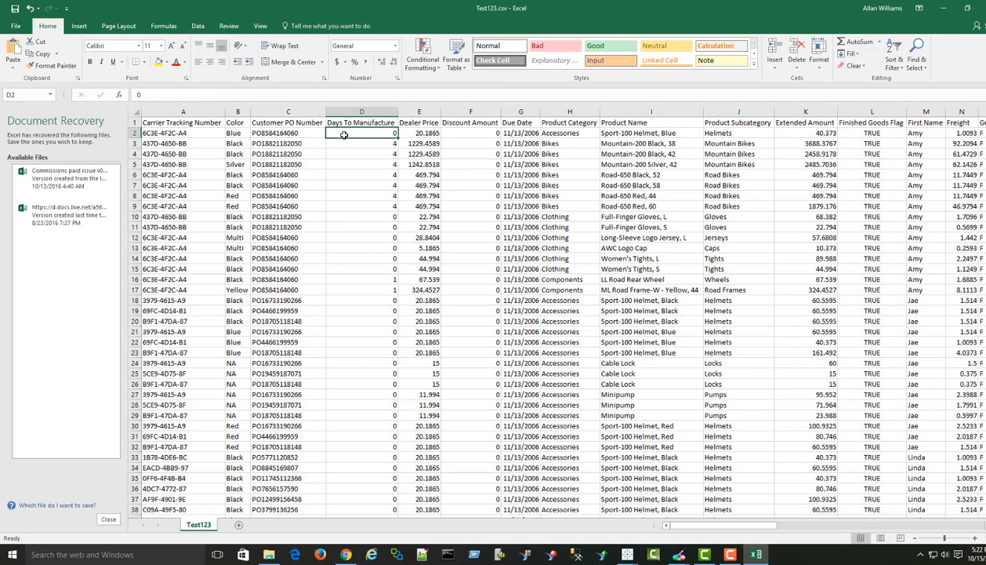
{"action": "left_click", "coordinate": [414, 173]}
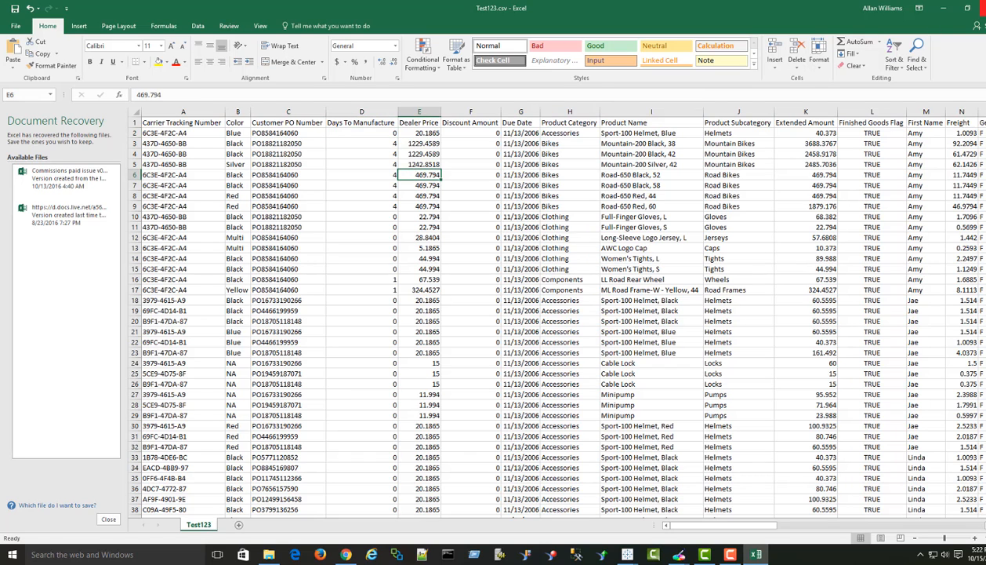
{"action": "key", "text": "alt+F4"}
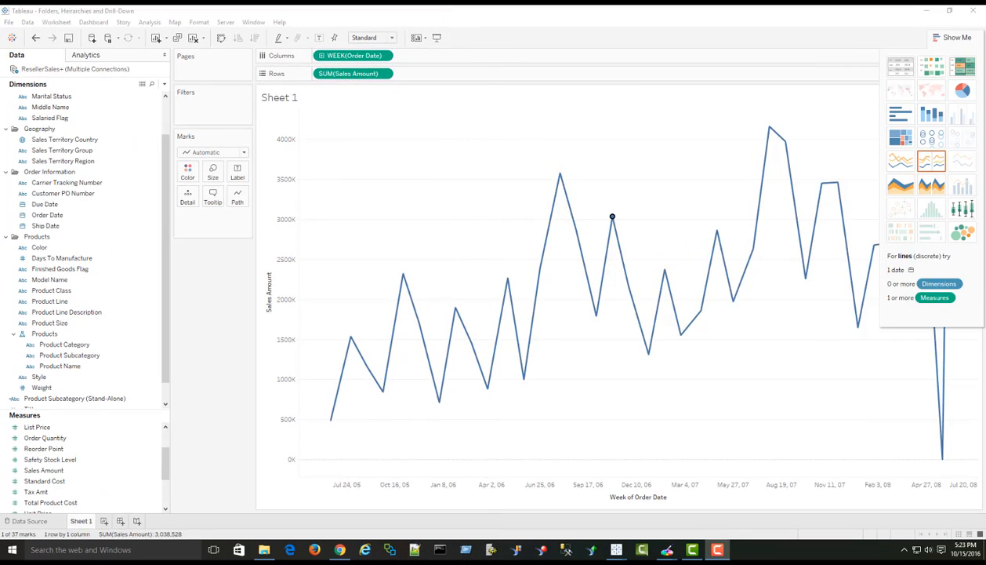
Replace Order Date on Columns with the Products hierarchy and drill it down from Product Category through Product Subcategory to Product Name.
{"action": "left_click", "coordinate": [321, 56]}
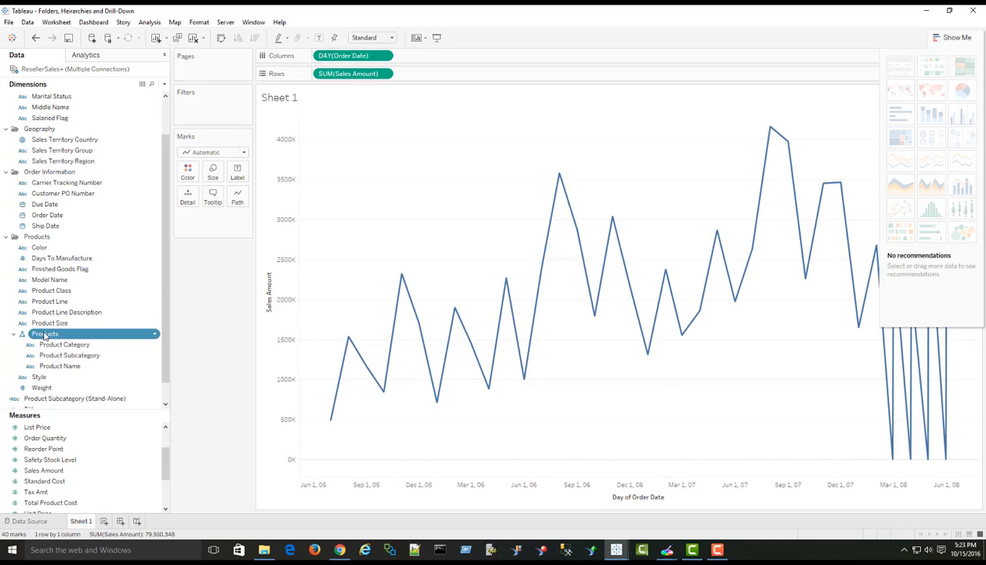
{"action": "left_click_drag", "start_coordinate": [65, 345], "coordinate": [373, 106]}
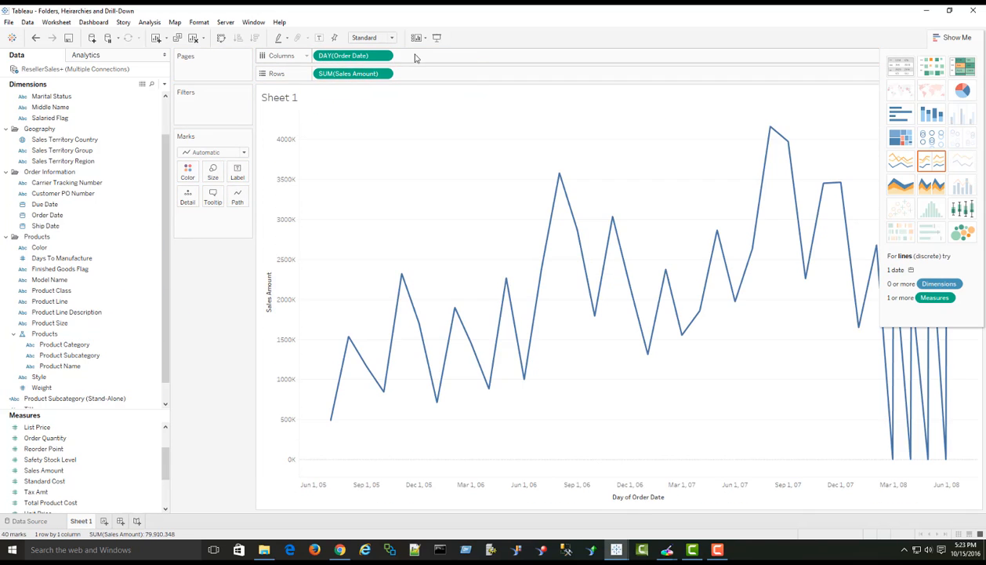
{"action": "left_click_drag", "start_coordinate": [67, 335], "coordinate": [353, 106]}
{"action": "left_click", "coordinate": [321, 57]}
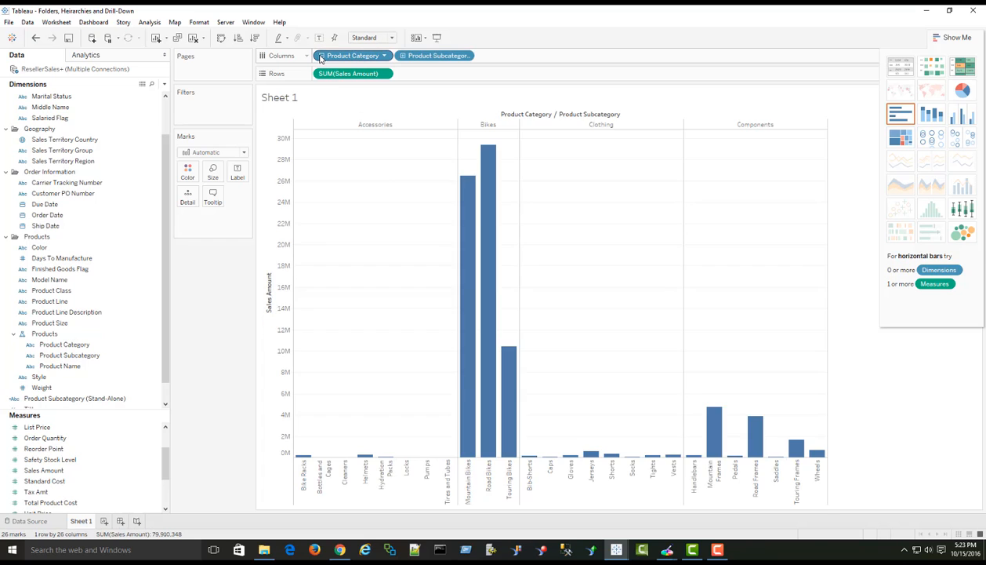
{"action": "left_click", "coordinate": [403, 56]}
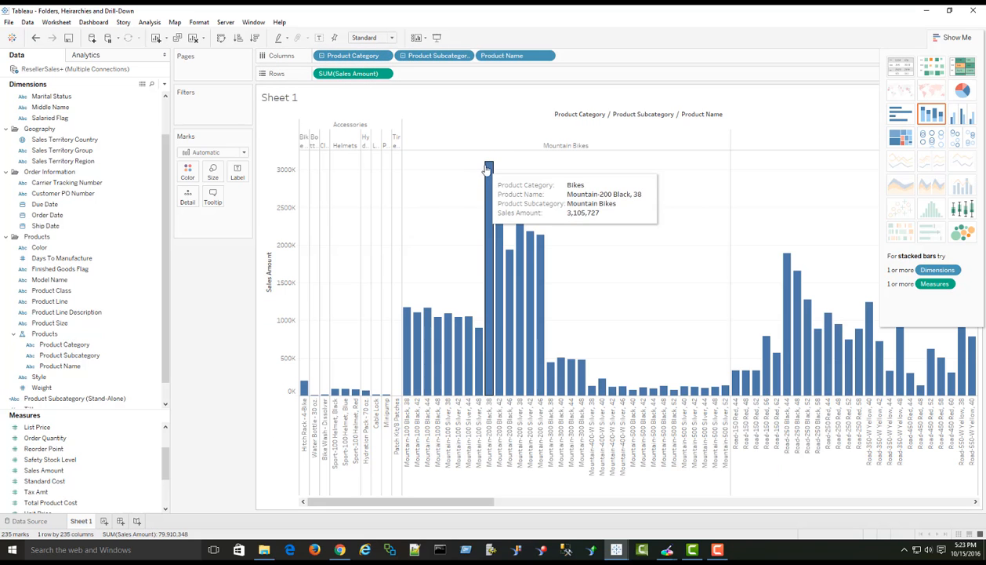
Select the Mountain-200 Black, 38 bar under Mountain Bikes and bring up its tooltip with the mark commands.
{"action": "left_click", "coordinate": [489, 166]}
{"action": "right_click", "coordinate": [489, 166]}
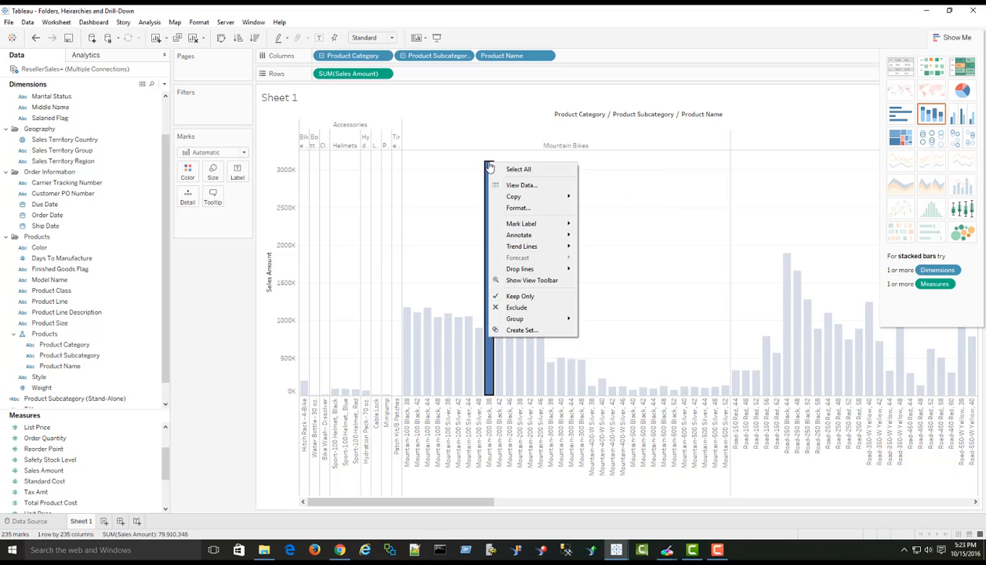
{"action": "left_click", "coordinate": [486, 164]}
{"action": "left_click", "coordinate": [489, 166]}
{"action": "left_click", "coordinate": [491, 167]}
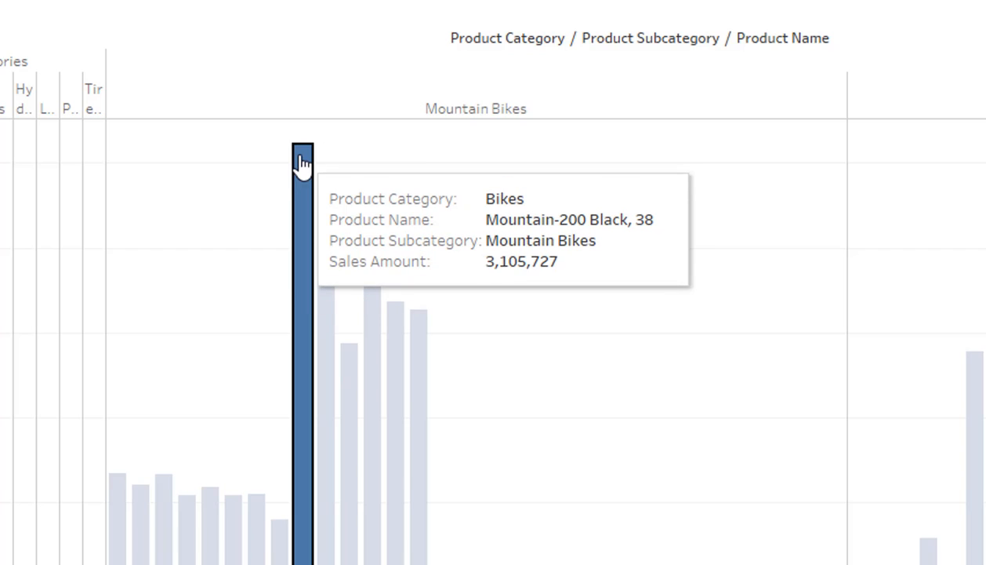
{"action": "mouse_move", "coordinate": [303, 165]}
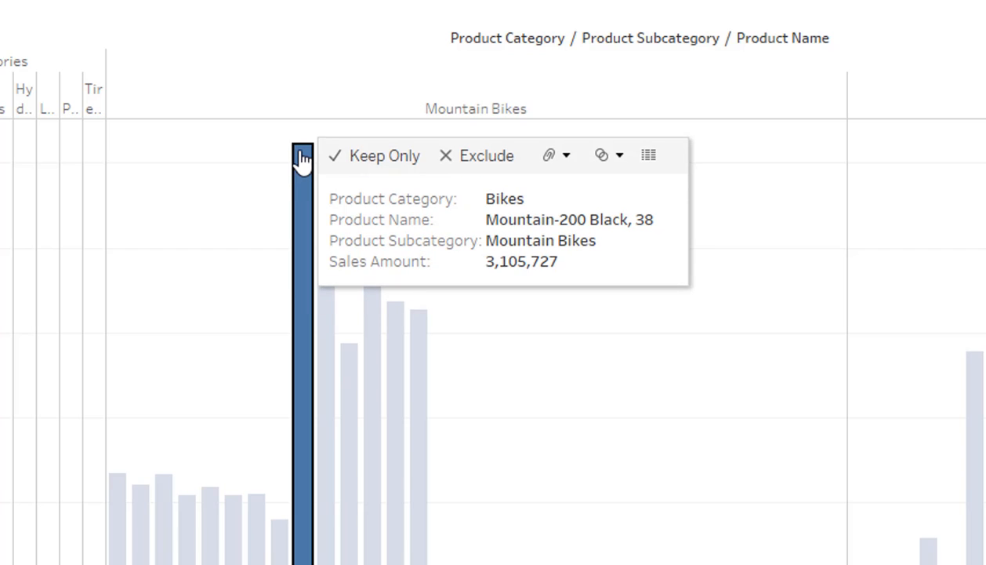